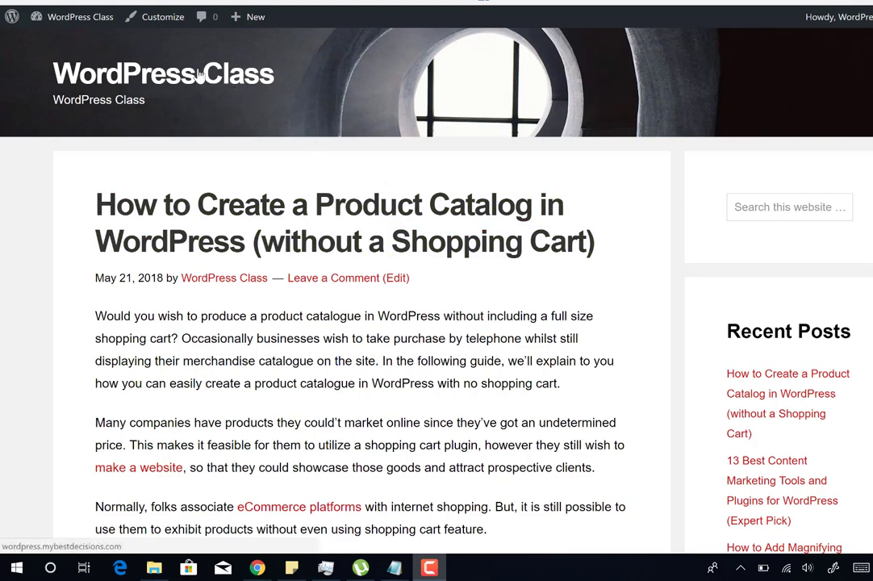
Open the site's admin dashboard and review the General and Writing settings
mouse_move(92, 22)
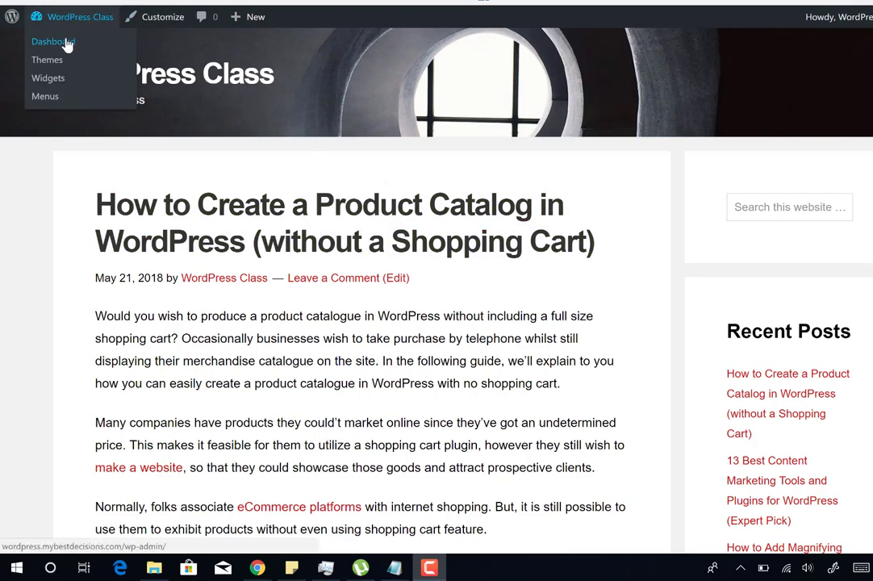
left_click(66, 43)
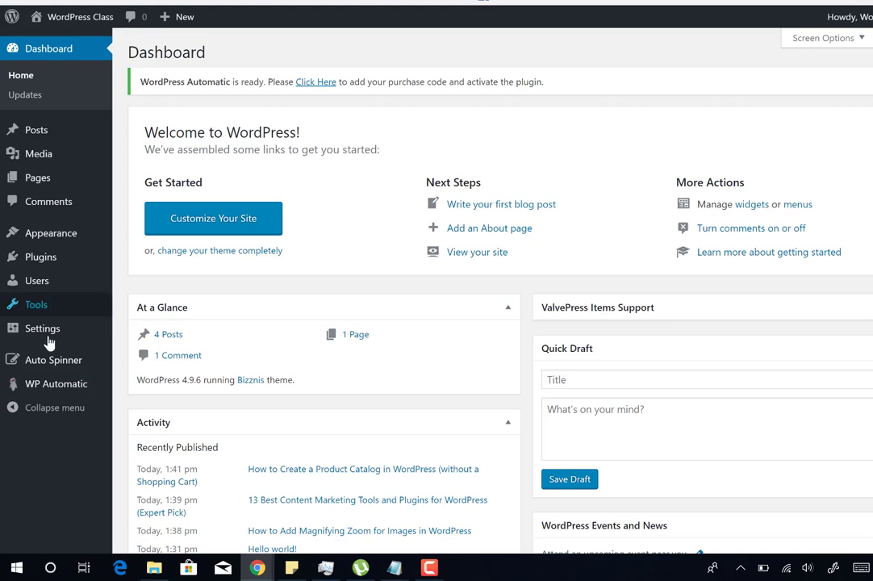
mouse_move(20, 337)
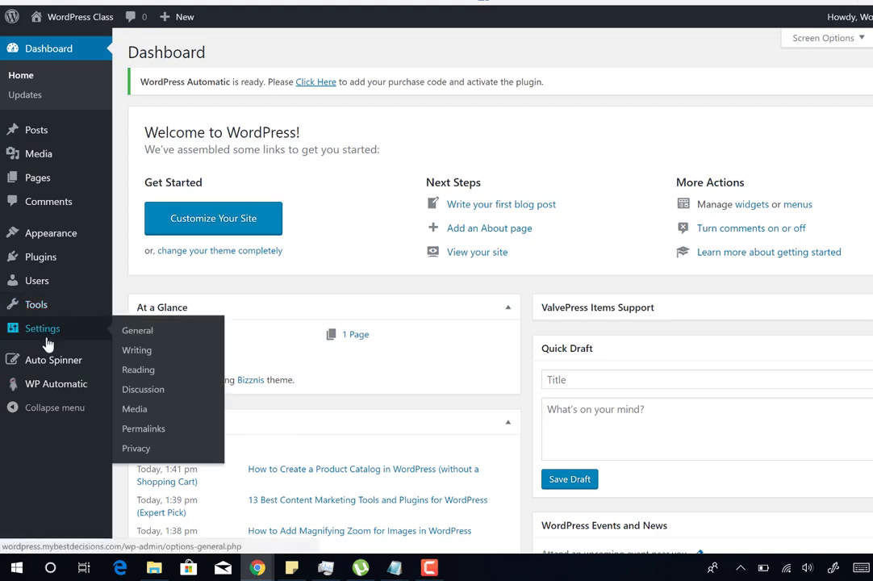
left_click(148, 336)
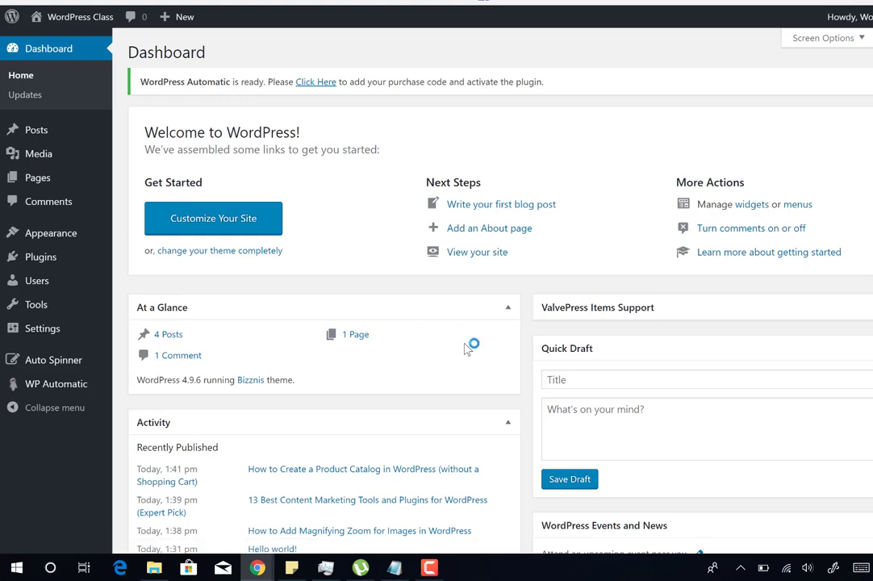
scroll(465, 345, "down", 3)
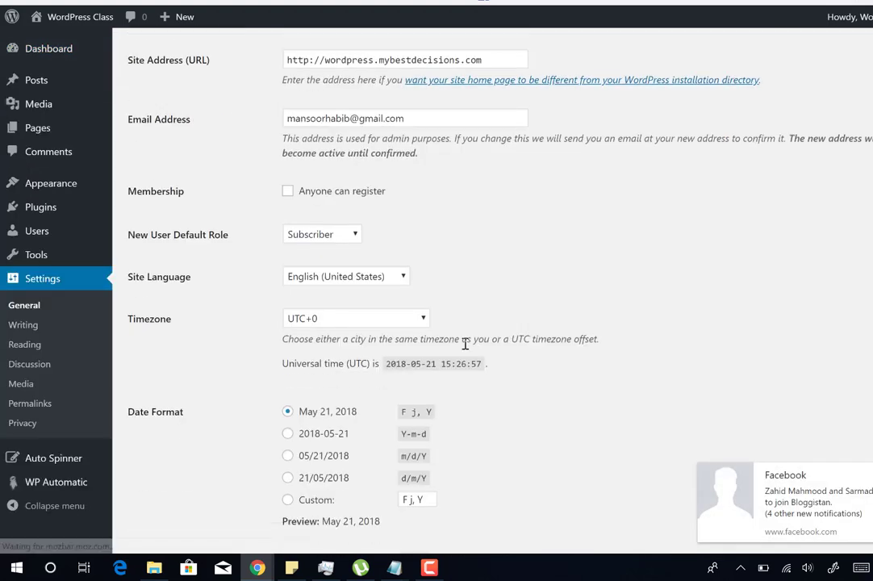
scroll(465, 345, "down", 3)
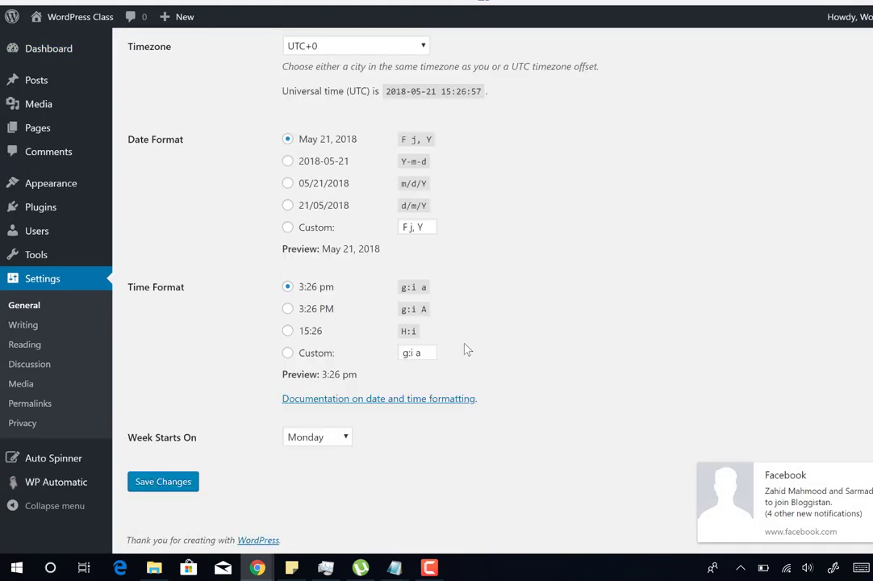
scroll(465, 349, "up", 5)
scroll(465, 349, "up", 2)
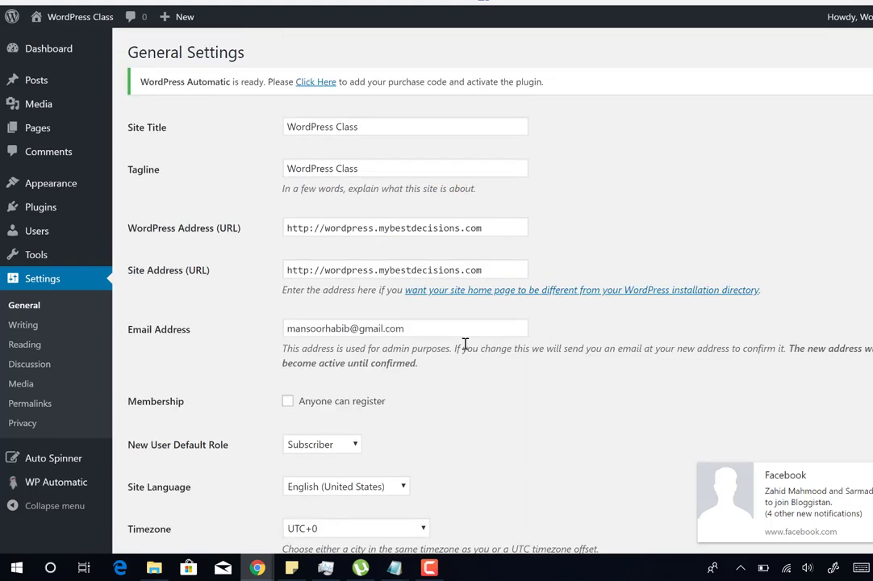
scroll(465, 345, "down", 5)
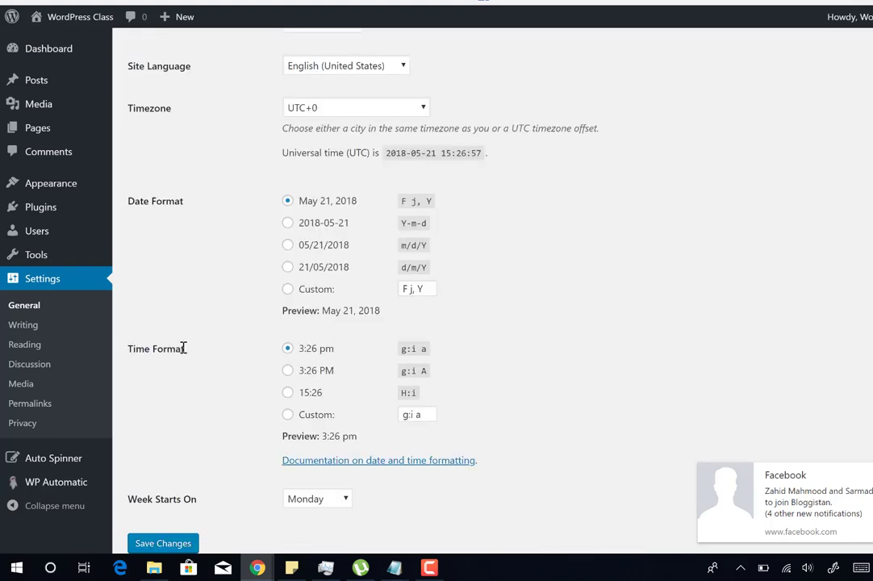
left_click(16, 326)
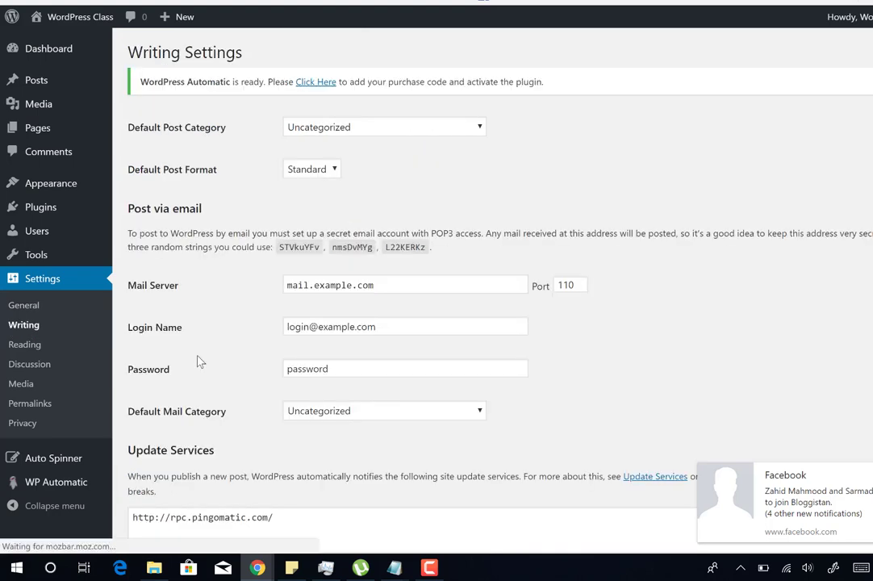
scroll(201, 362, "down", 2)
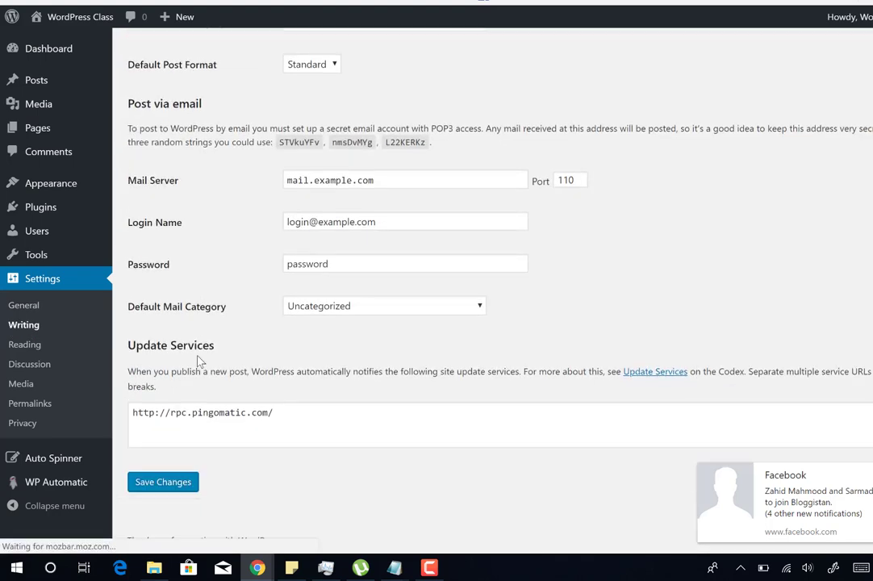
In the Reading settings, toggle the option discouraging search engines from indexing the site, leaving it unchecked
left_click(26, 346)
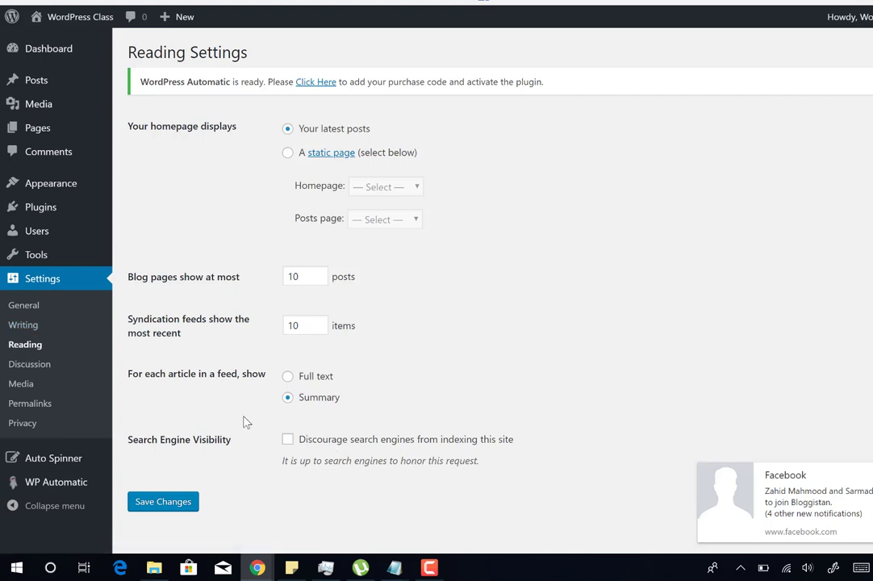
left_click_drag(244, 374, 372, 489)
left_click(284, 489)
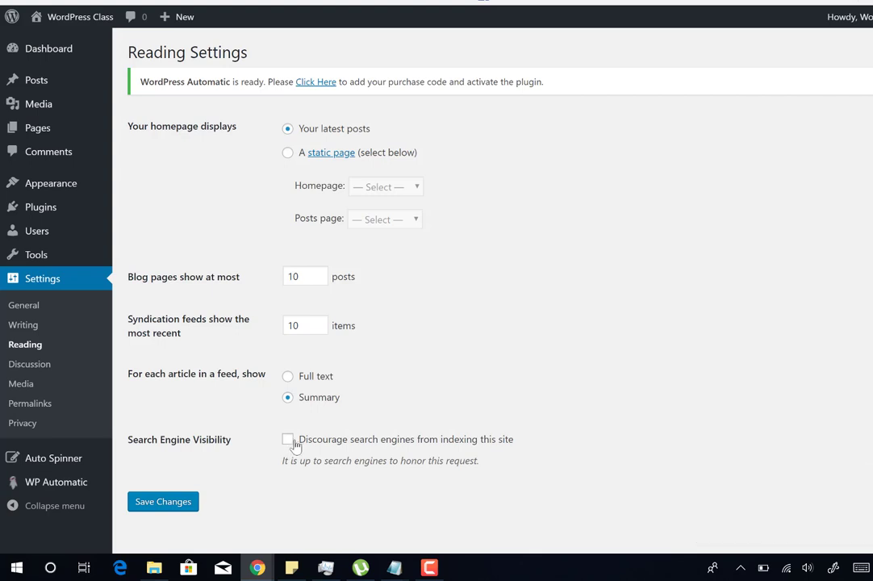
left_click(288, 444)
left_click(288, 444)
left_click(289, 444)
left_click(289, 449)
left_click(289, 449)
left_click(288, 449)
left_click(288, 445)
left_click(288, 441)
Open the form for adding a new plugin by uploading a .zip file
mouse_move(37, 213)
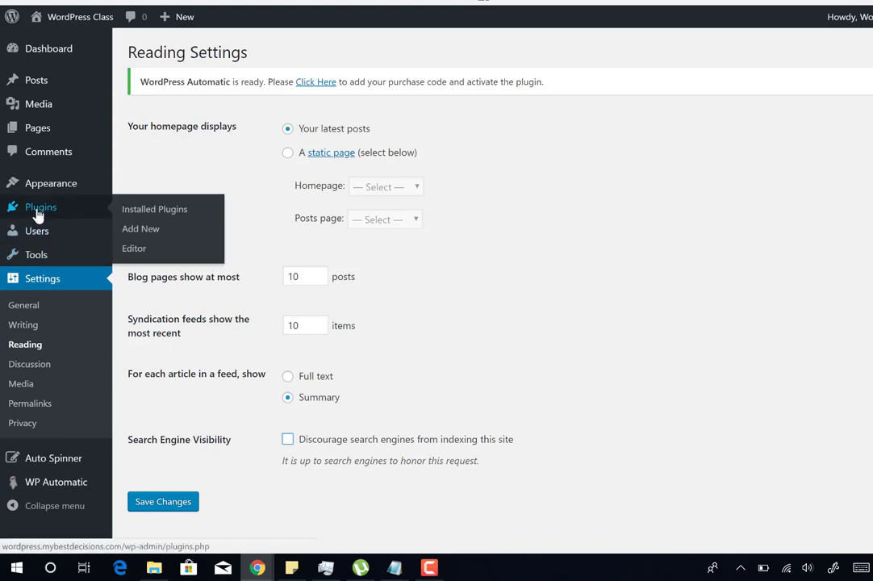
left_click(149, 238)
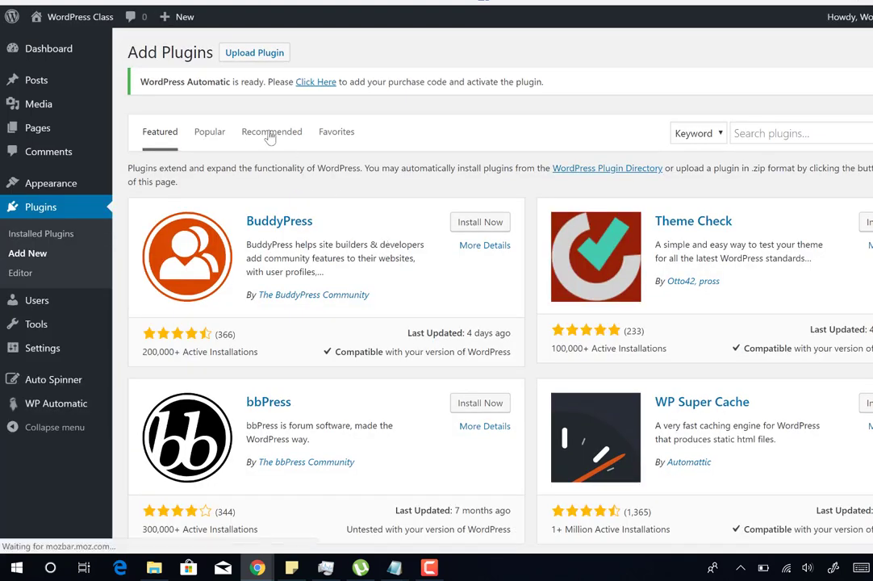
left_click(241, 51)
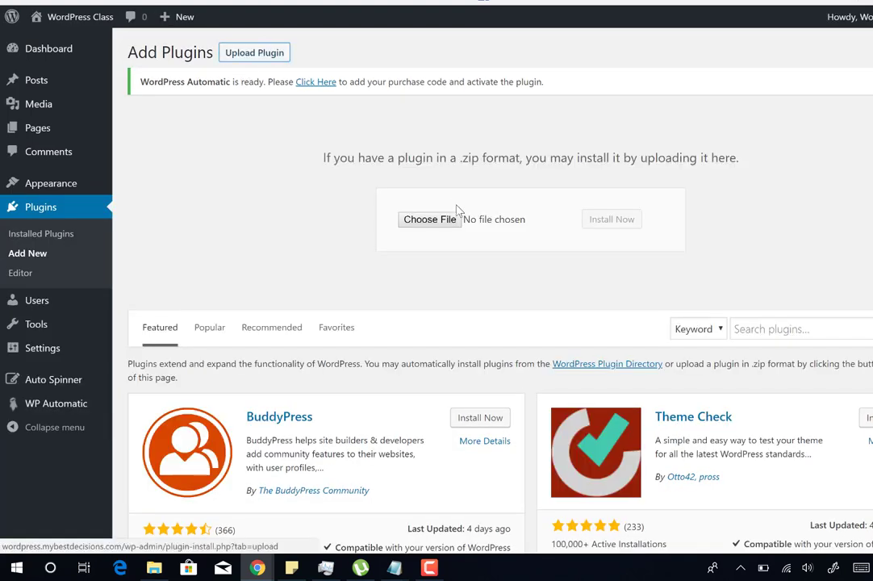
Choose yoast-seo-premium.zip from the Niches folder inside Work Stuff as the plugin file to upload
left_click(430, 220)
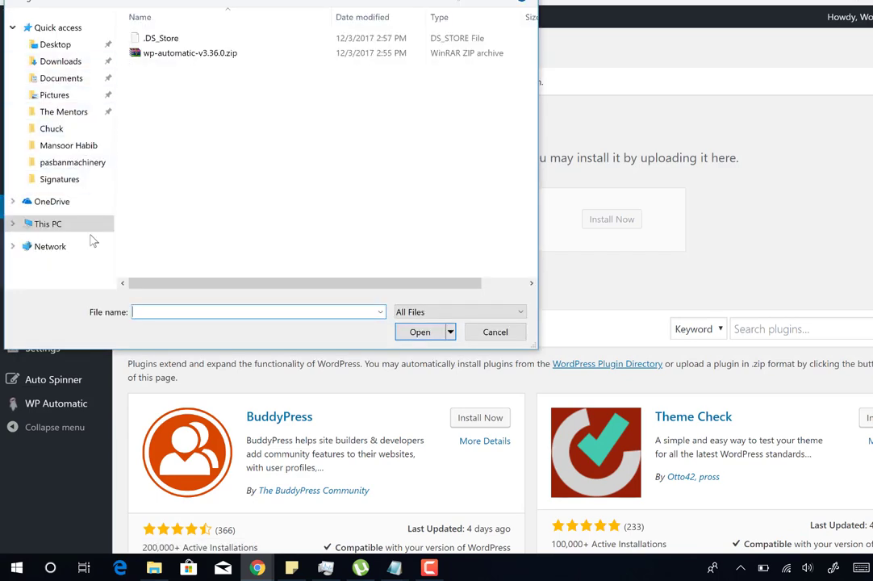
left_click(49, 232)
left_click(200, 245)
double_click(200, 245)
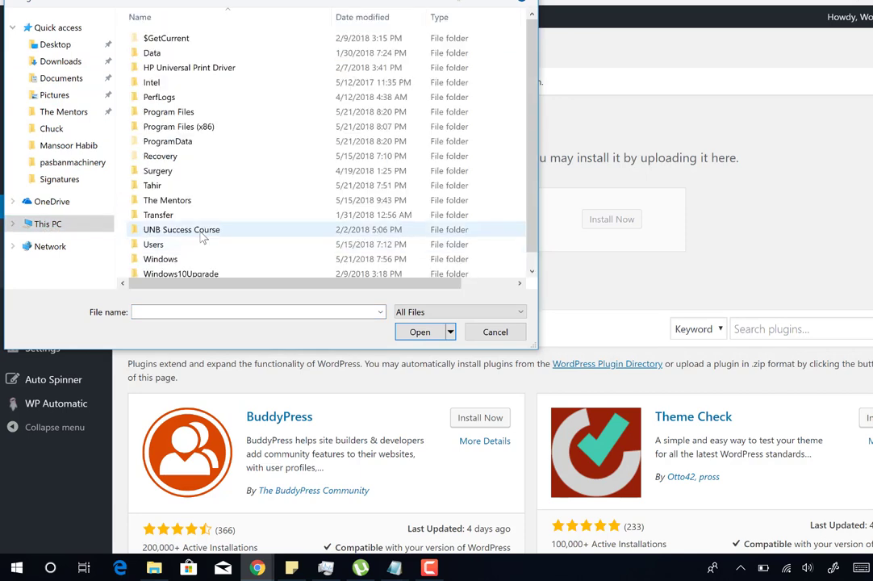
scroll(234, 175, "down", 2)
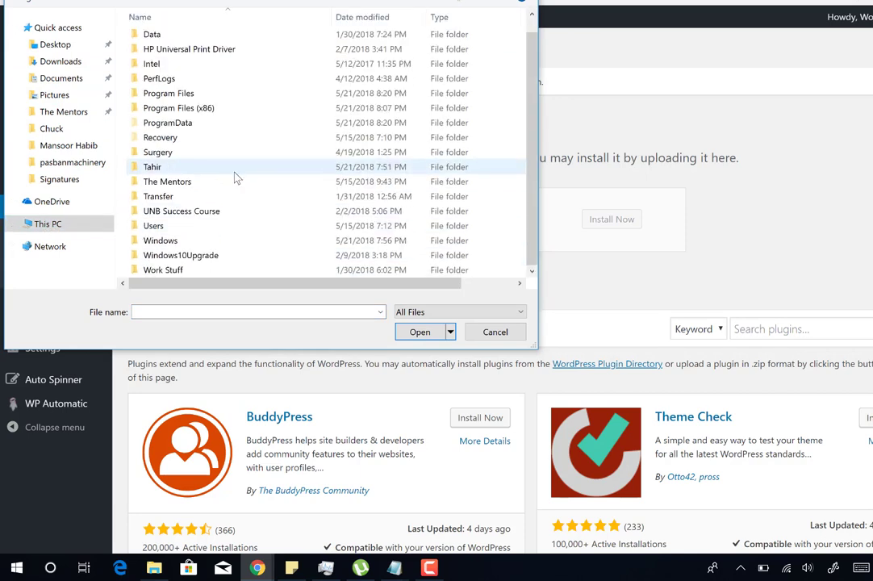
left_click(165, 198)
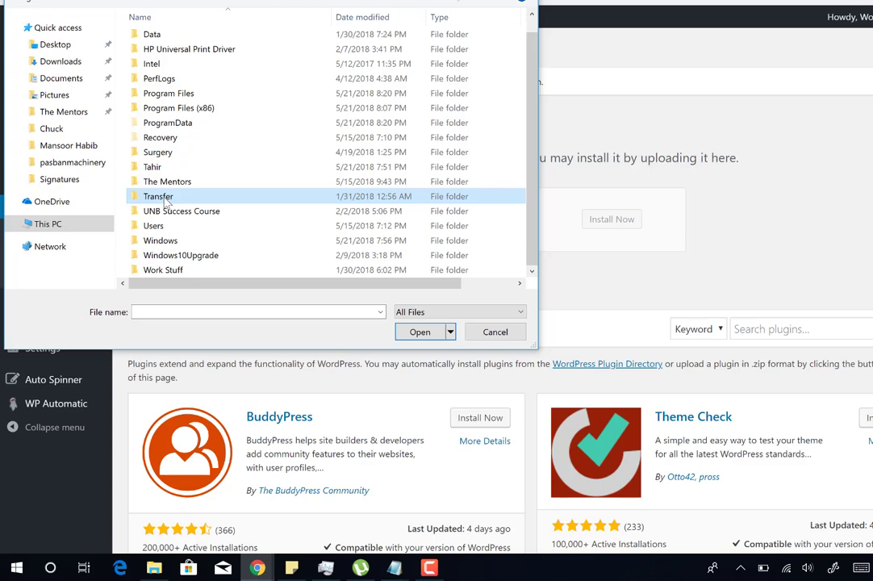
double_click(166, 270)
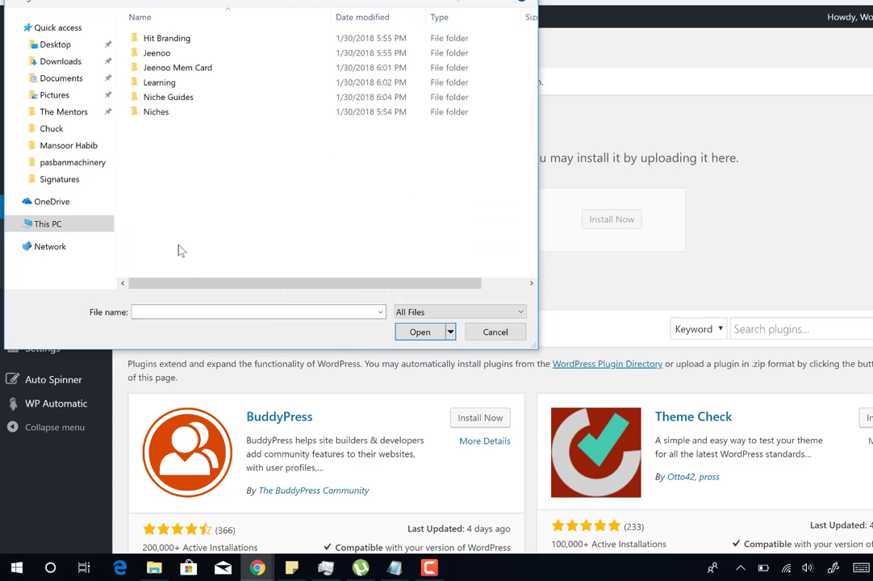
left_click(171, 115)
double_click(171, 115)
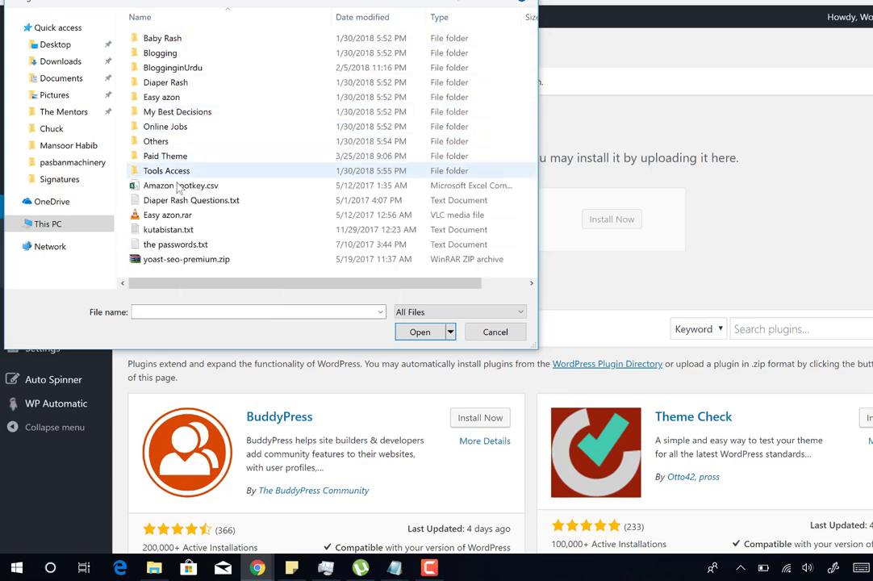
left_click(197, 259)
double_click(197, 260)
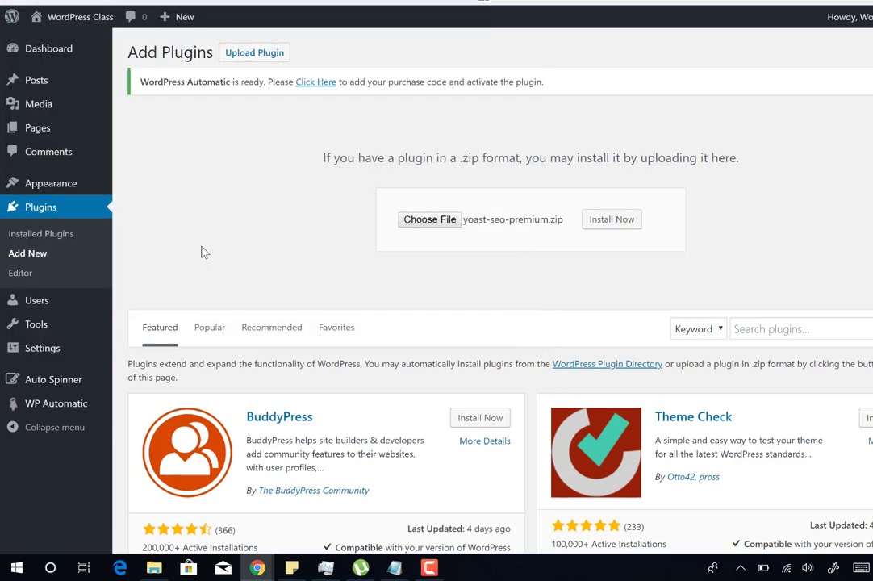
Install and activate the chosen Yoast SEO Premium plugin, and start its introduction tour
left_click(612, 228)
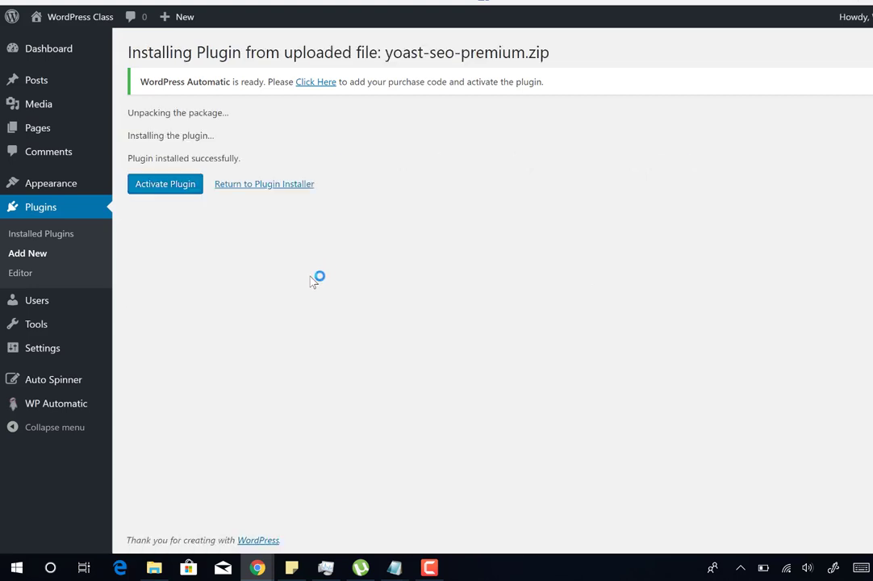
left_click(175, 192)
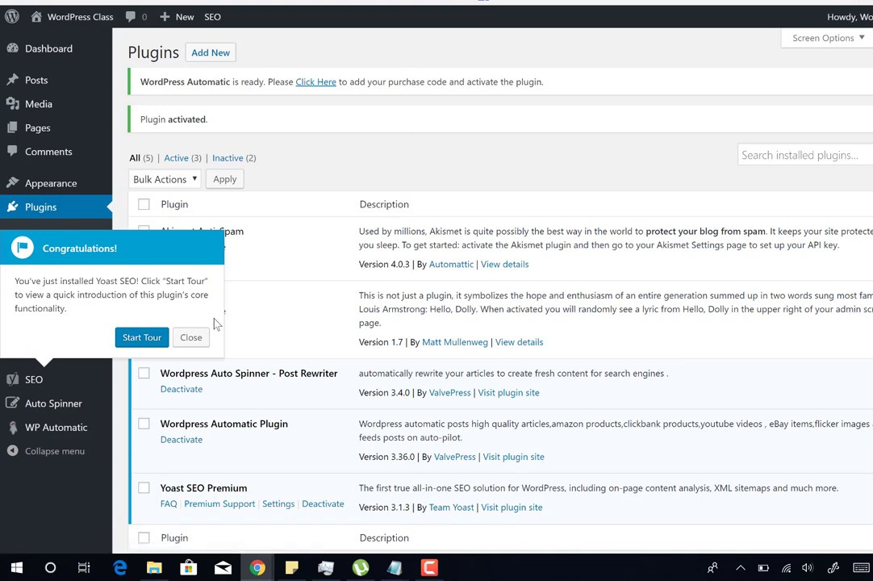
left_click(139, 343)
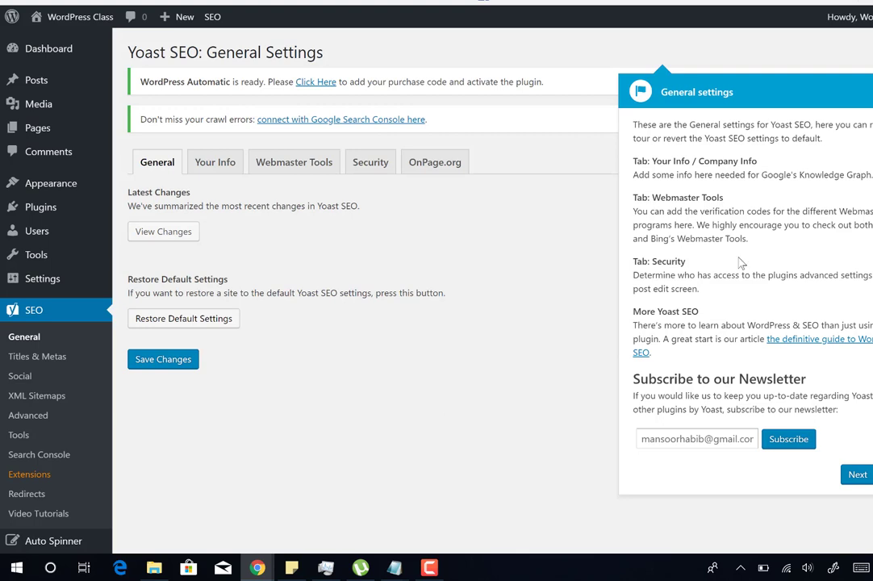
left_click(858, 475)
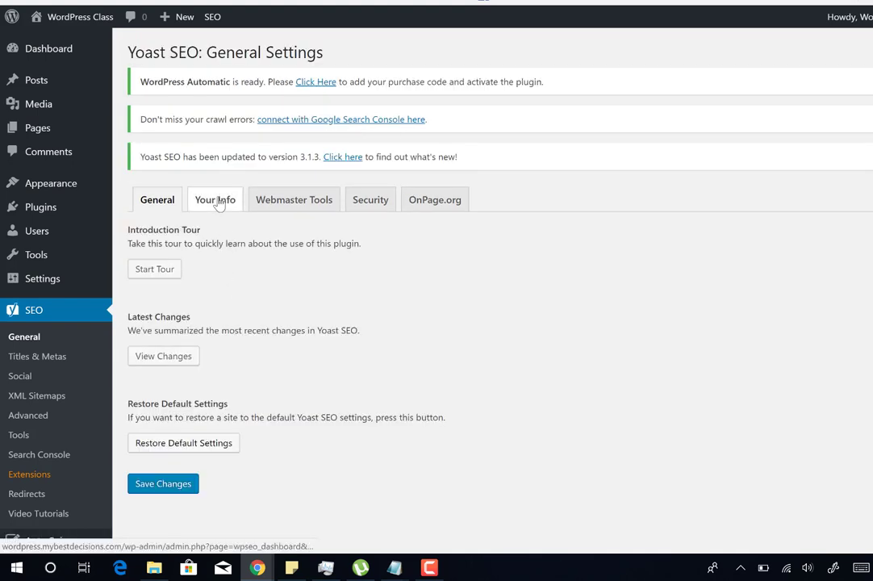
In the Your Info settings of Yoast SEO, set the alternate name to "Tech Mentors WordPress Class"
left_click(218, 202)
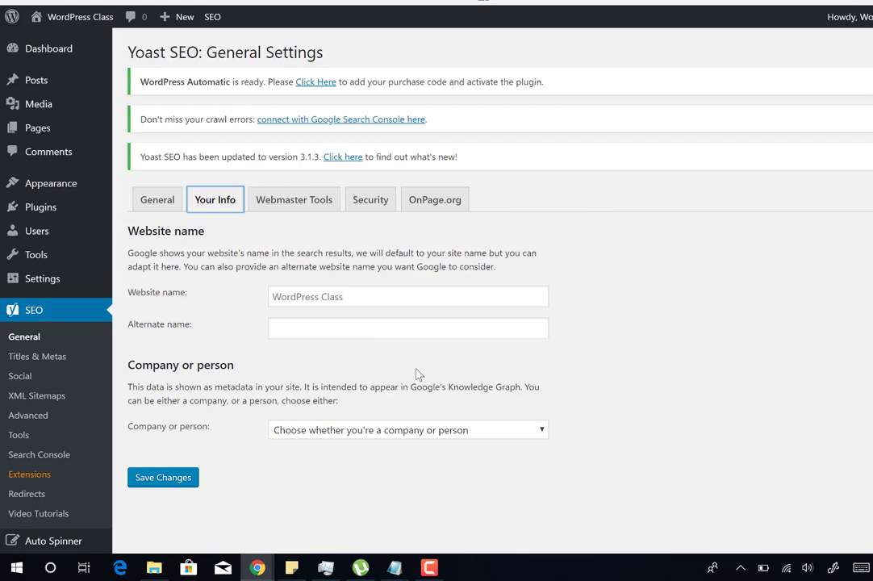
left_click(306, 299)
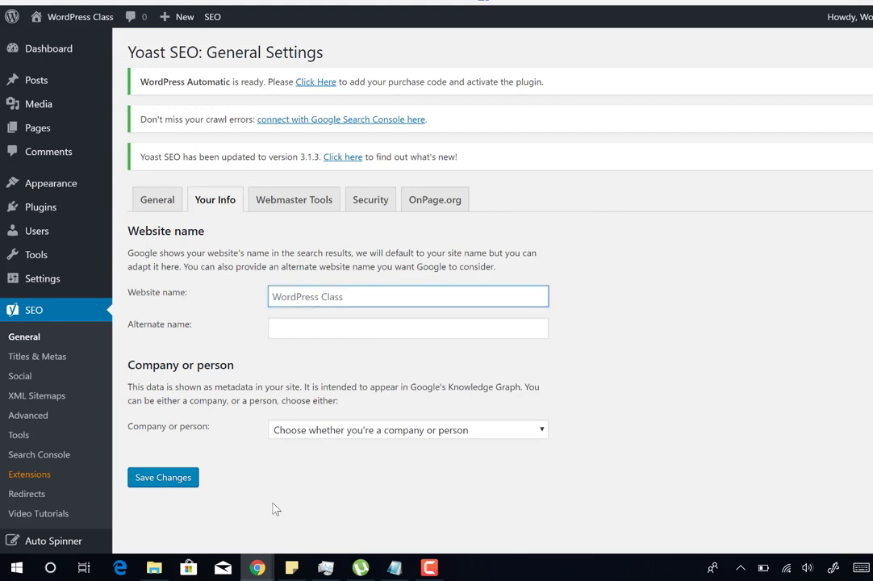
type("Tech Mentors Wo")
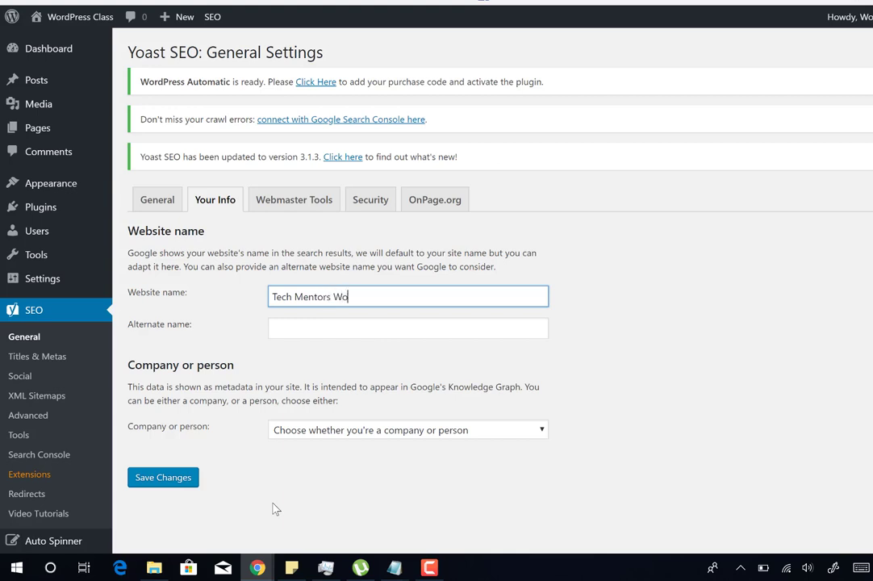
type("rdPress Class")
key("ctrl+a")
key("ctrl+c")
key("BackSpace")
key("Tab")
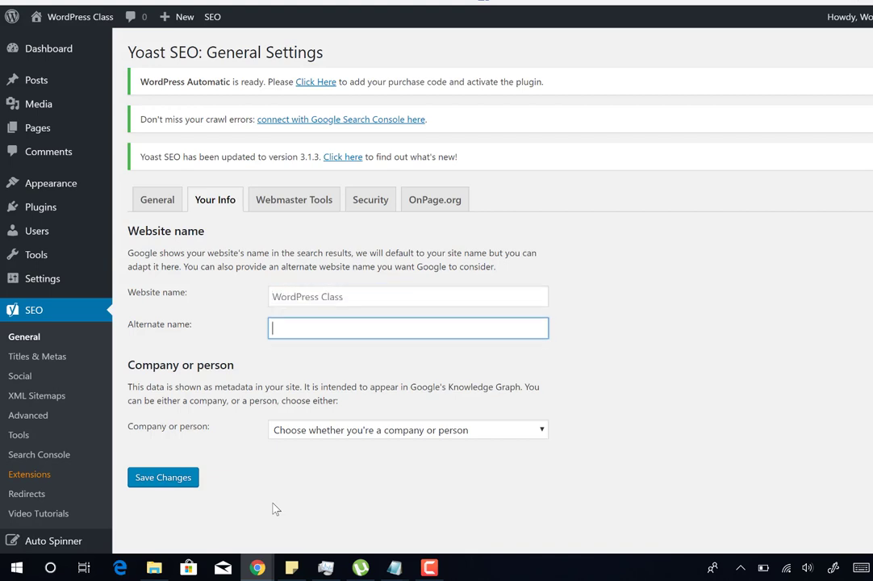
key("ctrl+v")
Copy "WordPress Class" from the alternate name and paste it as the website name
left_click(283, 295)
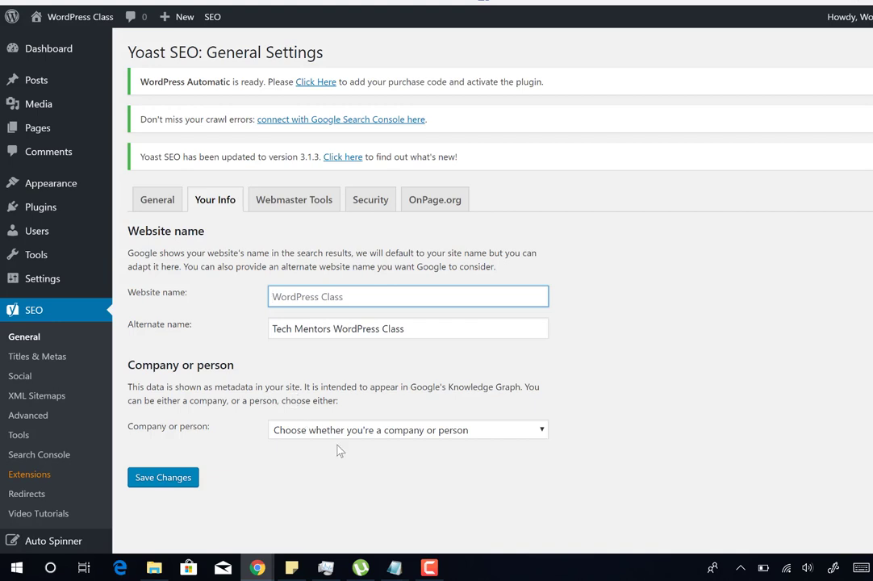
left_click(337, 329)
left_click(414, 333, "shift")
key("ctrl+c")
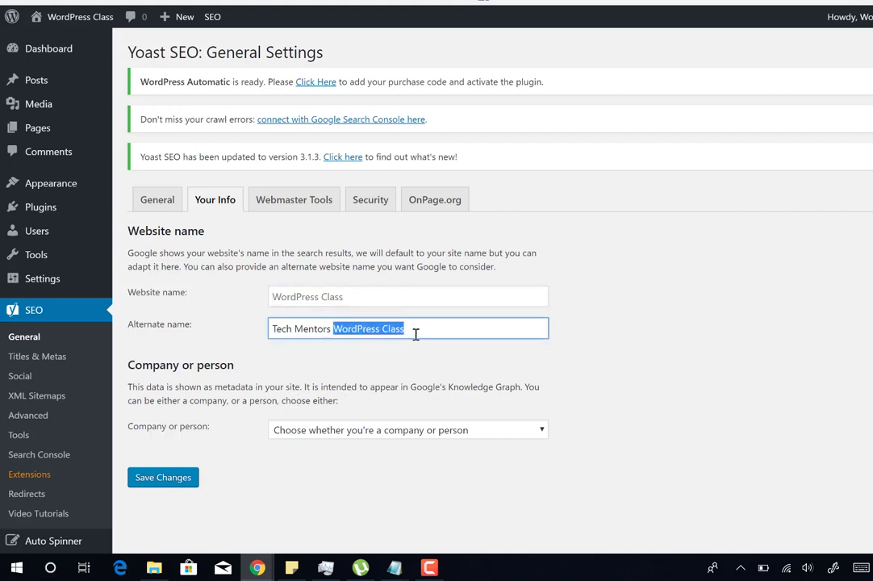
right_click(384, 334)
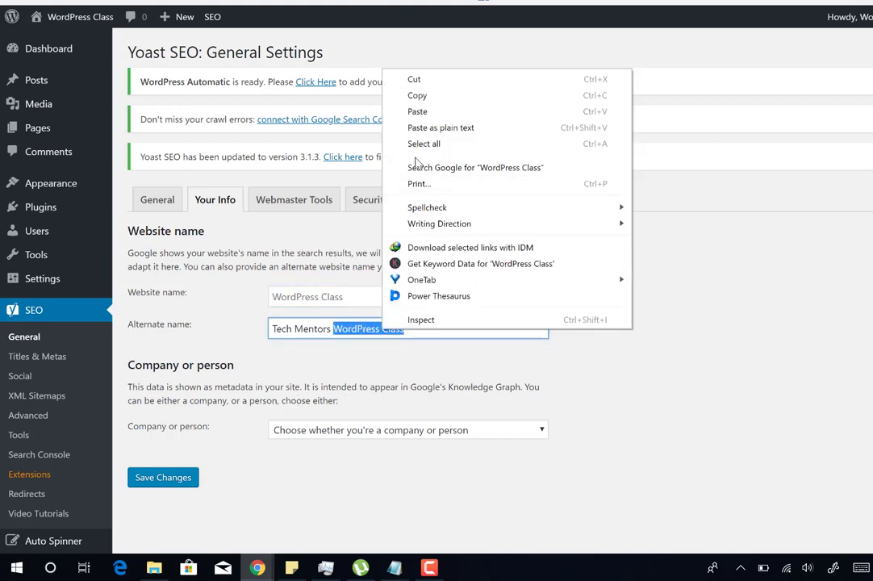
left_click(413, 95)
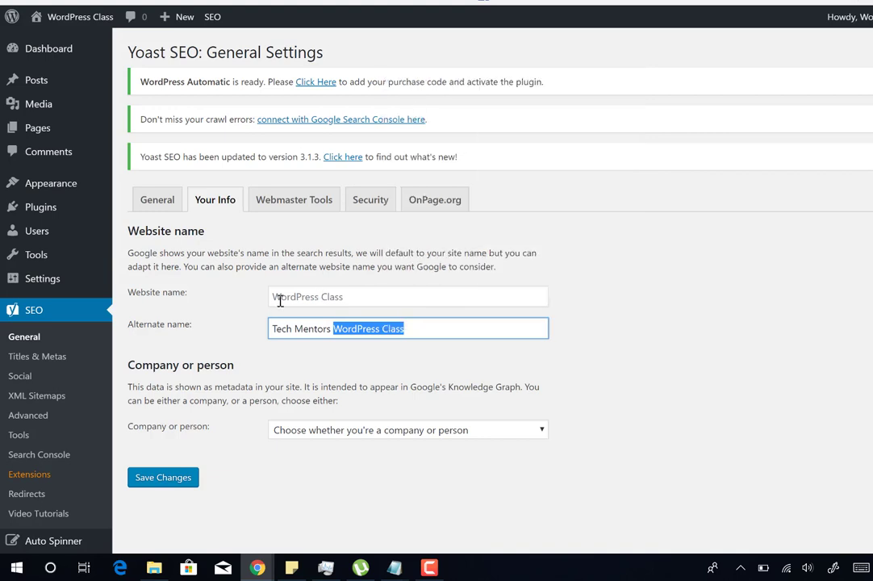
right_click(280, 298)
left_click(325, 384)
left_click(643, 375)
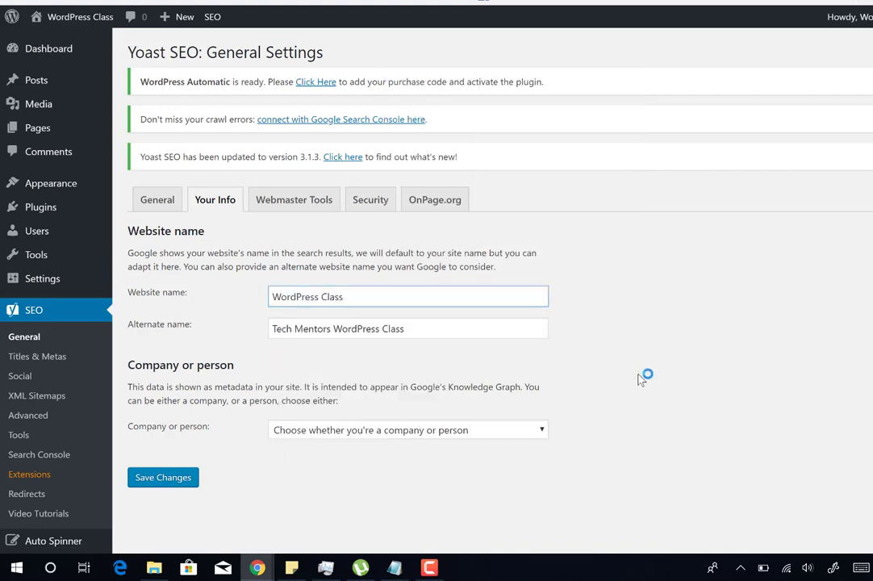
Set the site to represent a person, paste "WordPress Class" as the person's name, and save the changes
left_click(483, 432)
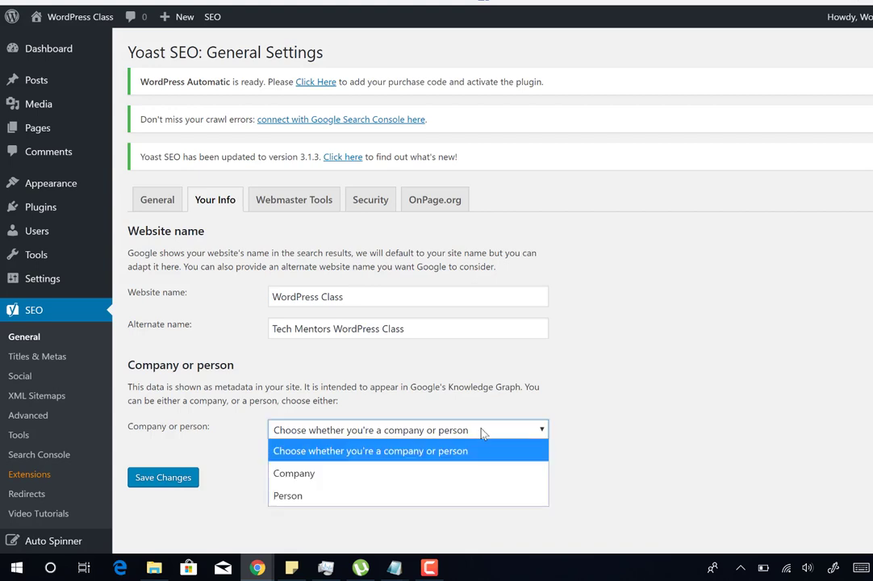
left_click(472, 498)
scroll(208, 471, "down", 1)
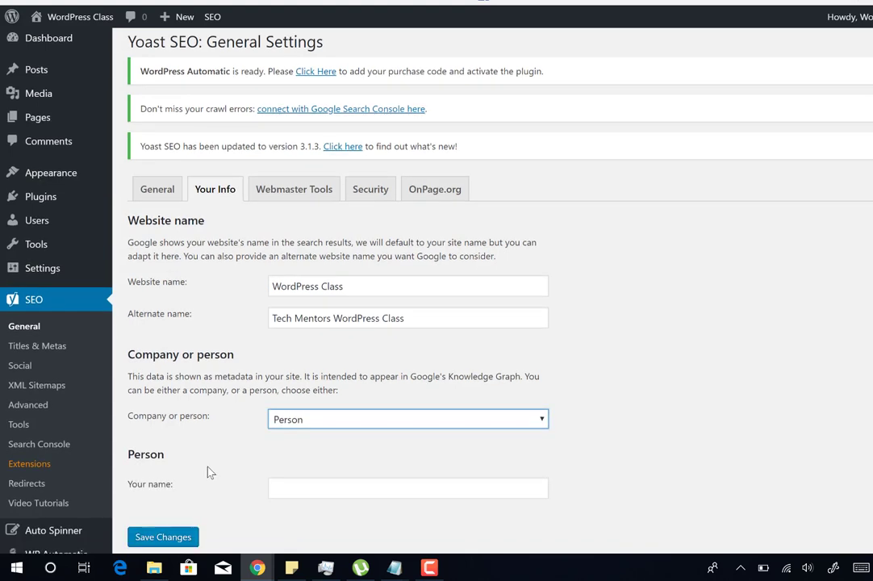
scroll(208, 471, "down", 1)
right_click(288, 434)
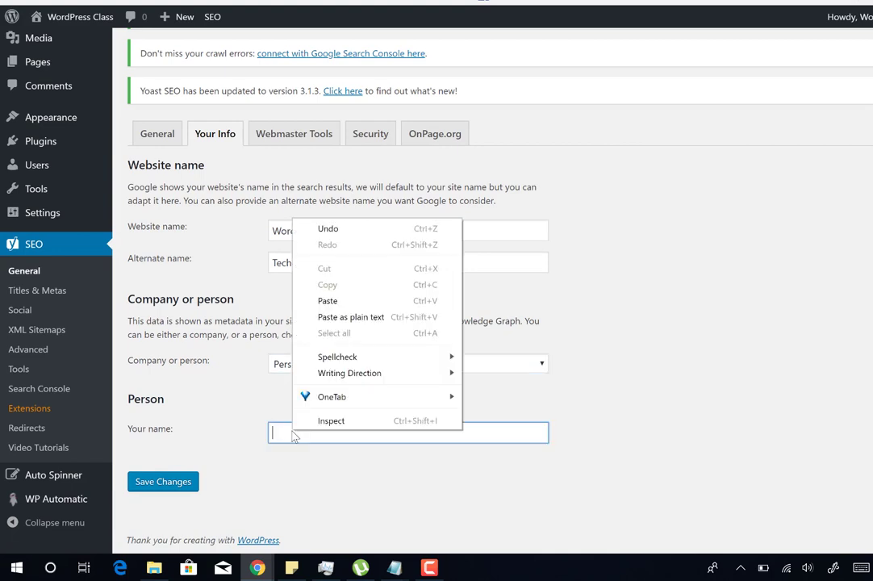
left_click(326, 300)
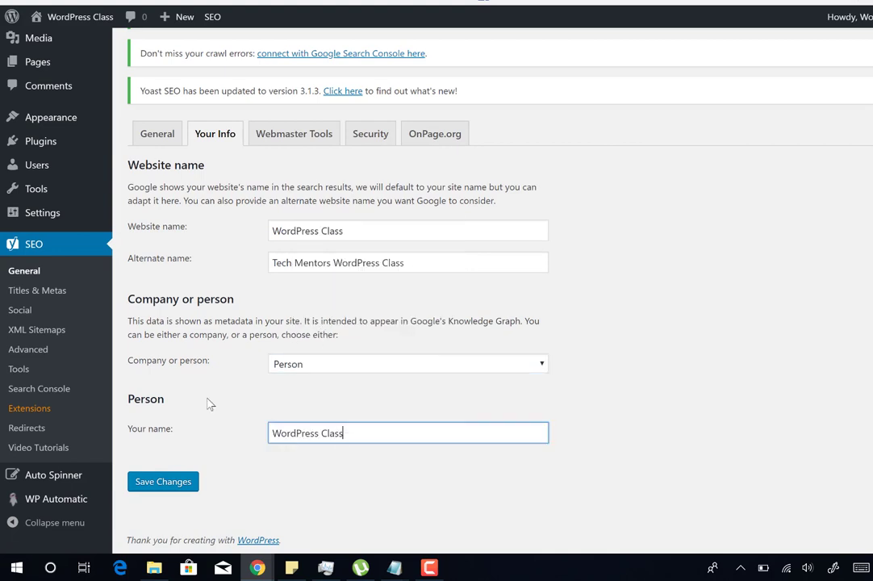
left_click(176, 486)
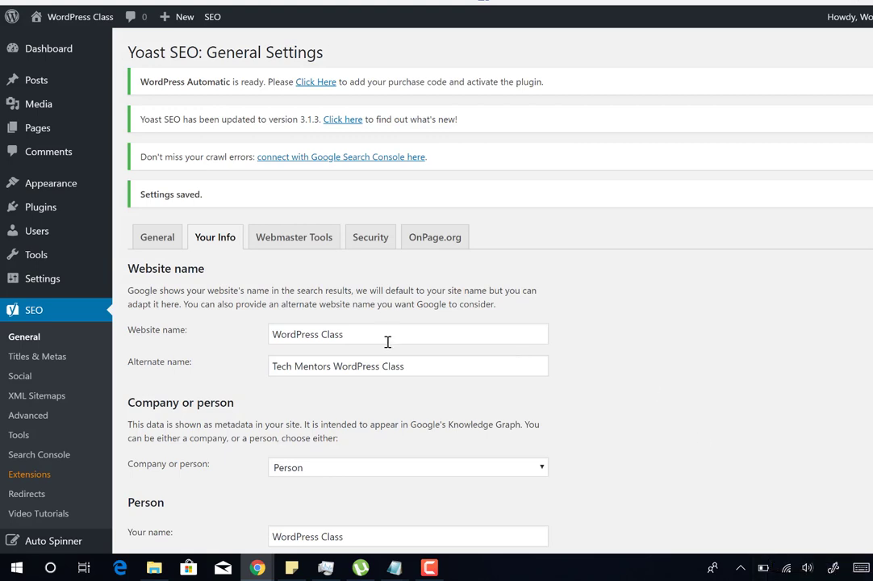
From the Webmaster Tools settings, open the Google Search Console ownership verification page for wordpress.mybestdecisions.com in a new tab
scroll(250, 357, "down", 1)
scroll(250, 357, "down", 2)
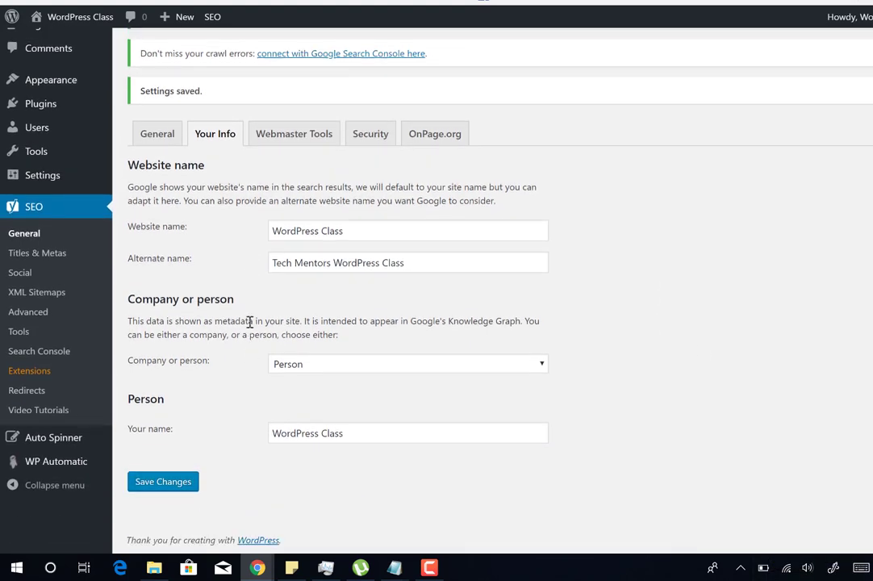
left_click(294, 135)
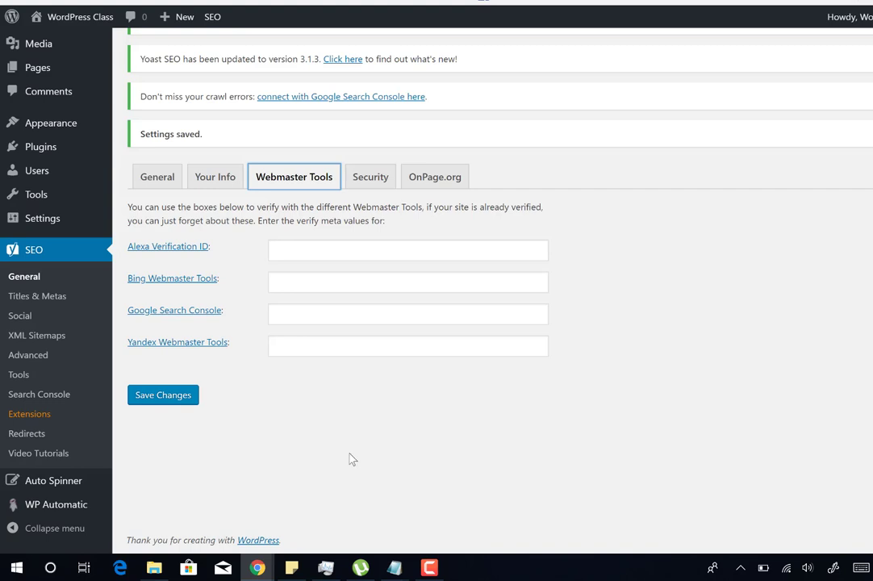
right_click(188, 318)
left_click(209, 322)
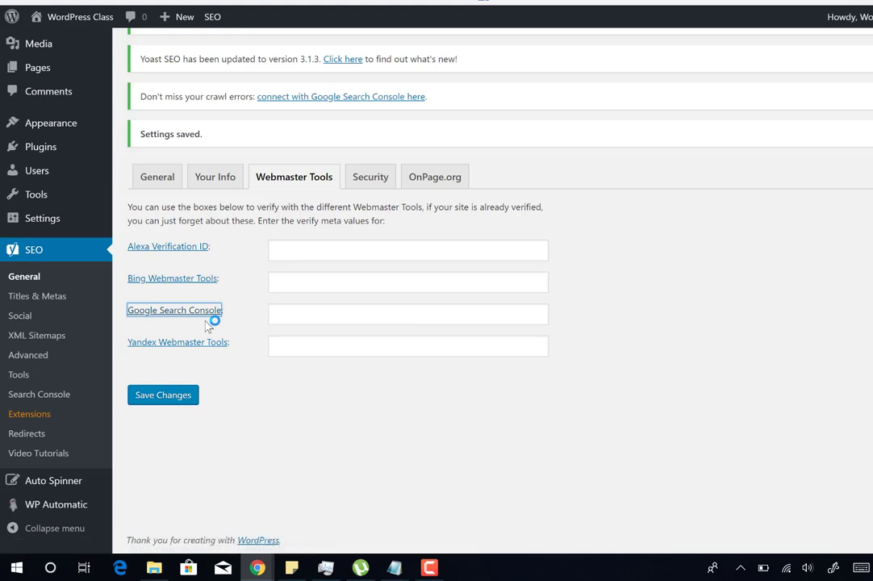
key("ctrl+Tab")
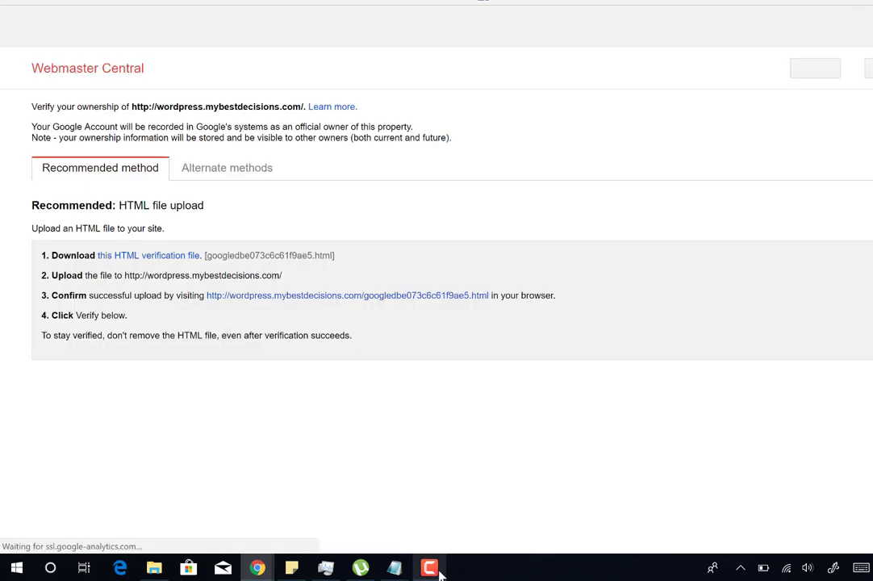
mouse_move(440, 572)
key("Return")
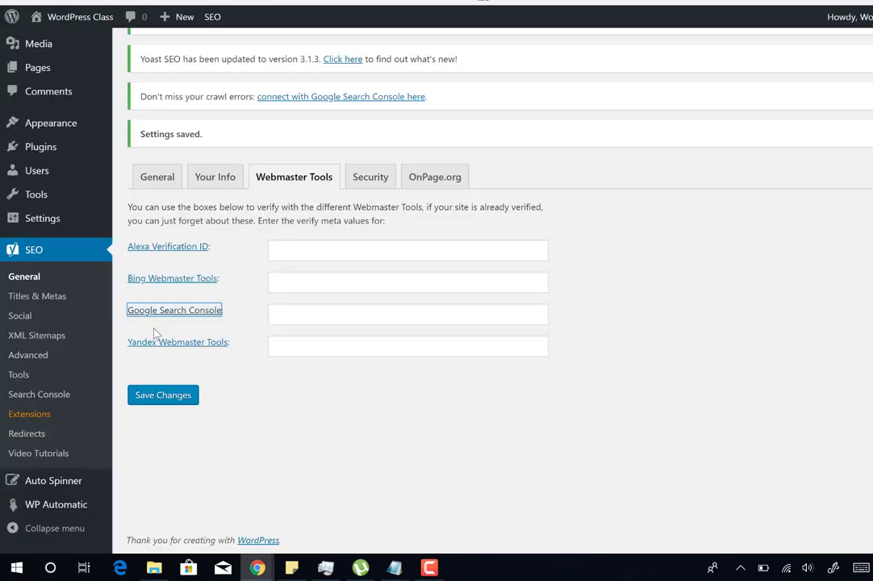
left_click(176, 315)
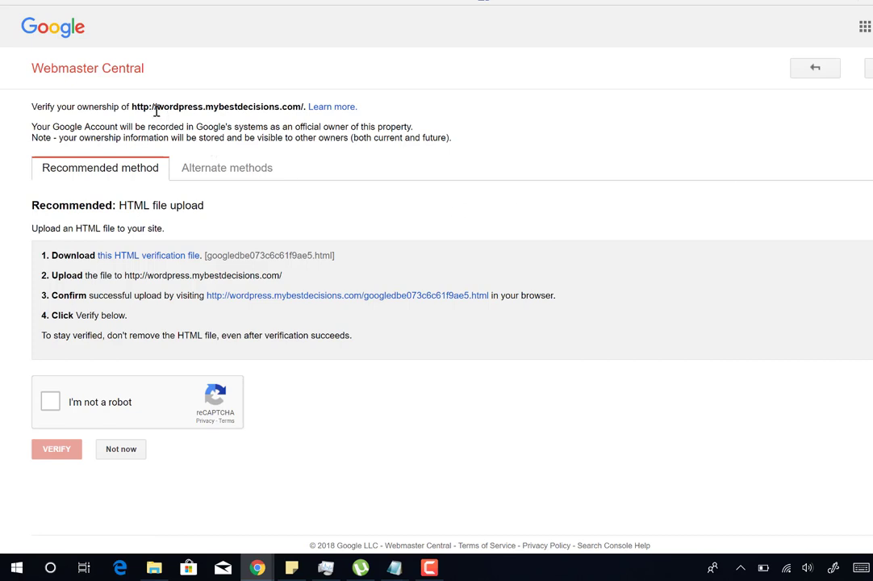
left_click_drag(130, 106, 311, 111)
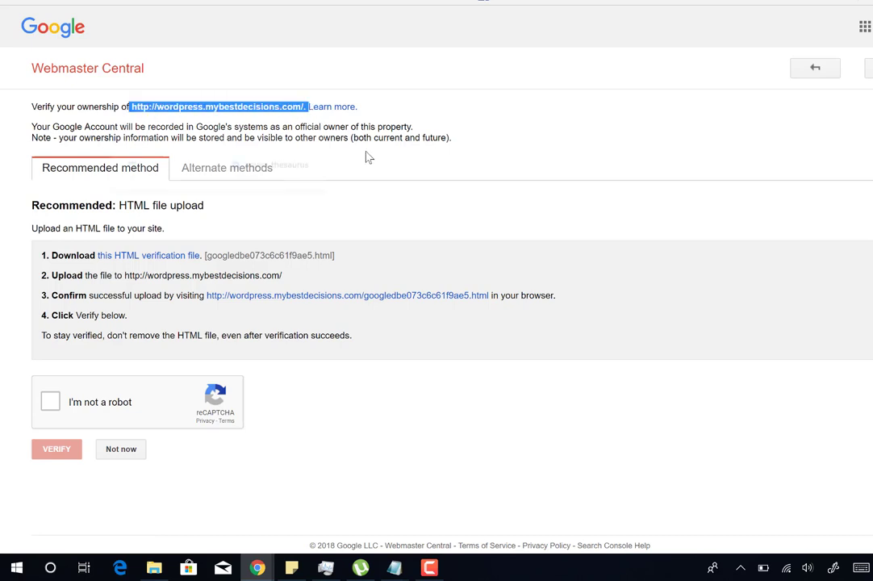
left_click(445, 160)
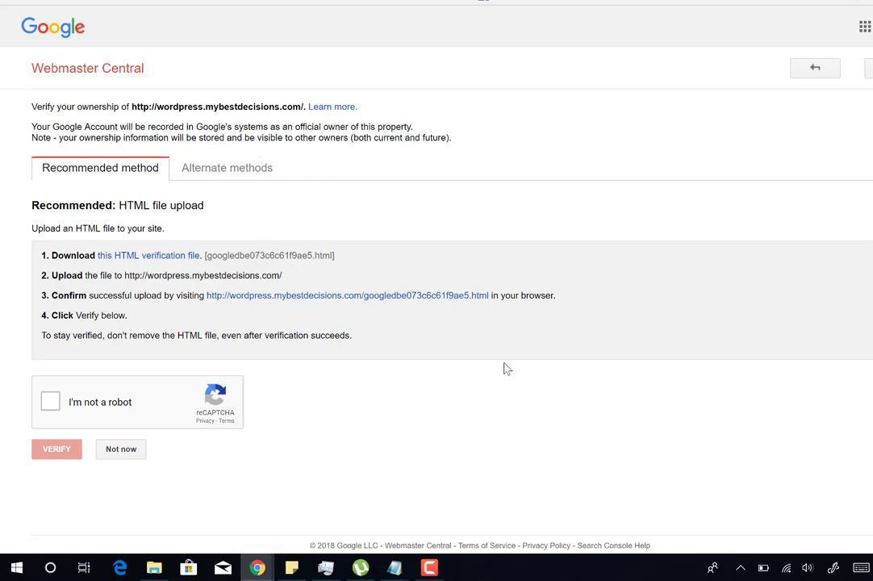
Choose the alternate HTML tag verification method in Webmaster Central and copy its meta tag
left_click(243, 168)
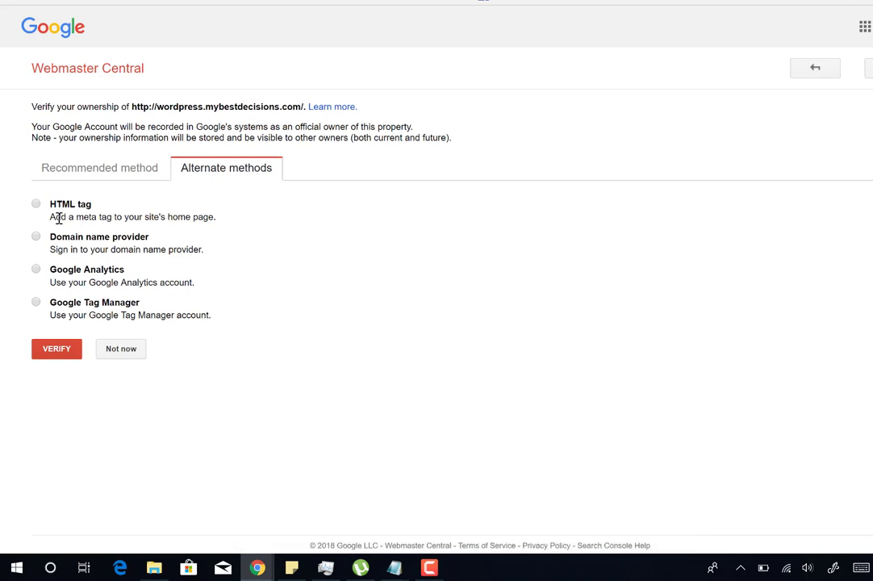
left_click(37, 205)
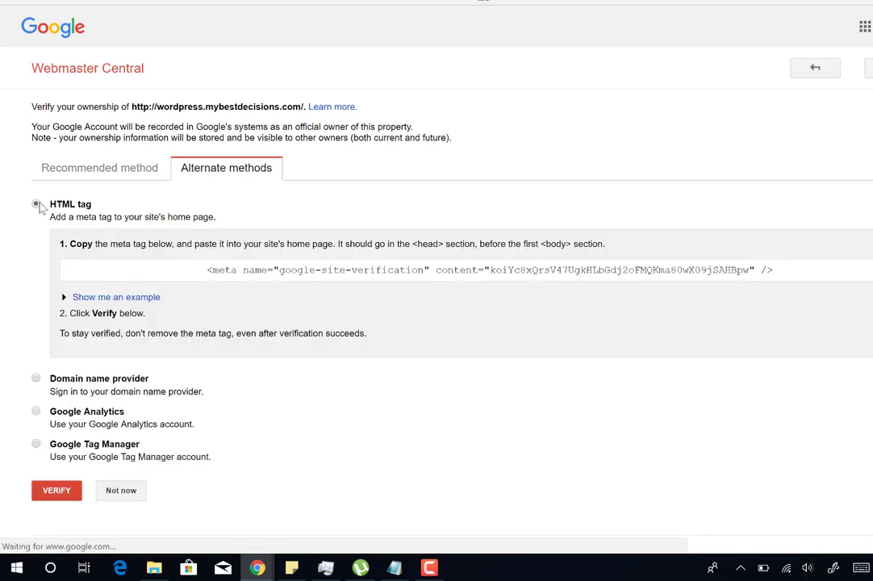
left_click(499, 271)
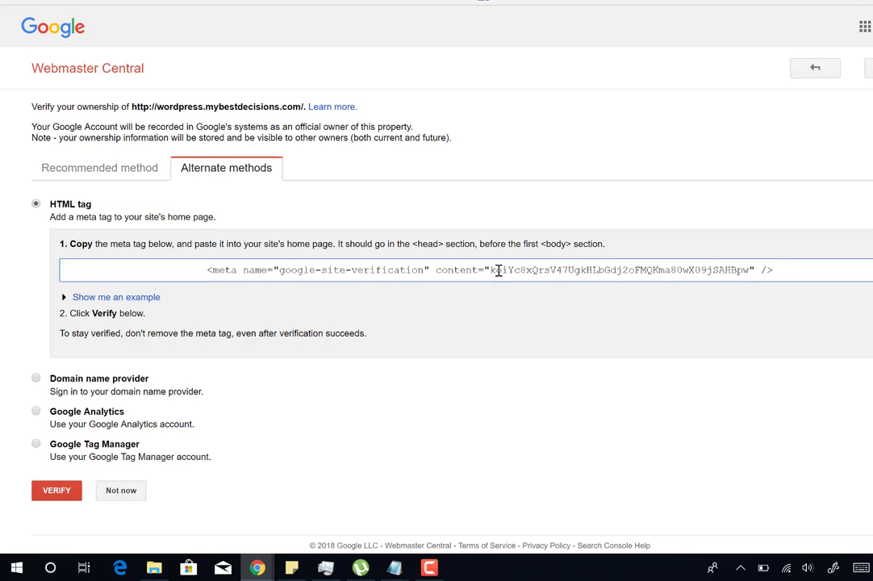
right_click(499, 271)
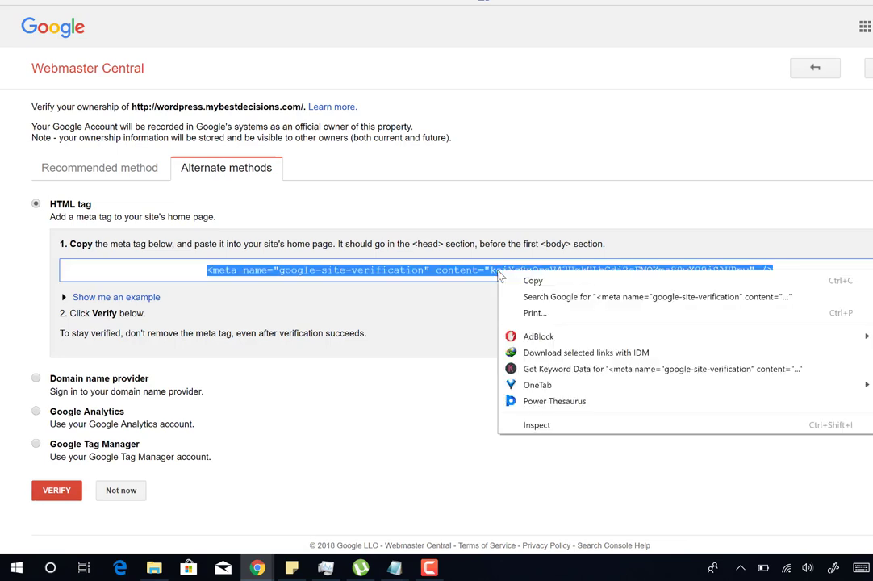
left_click(521, 279)
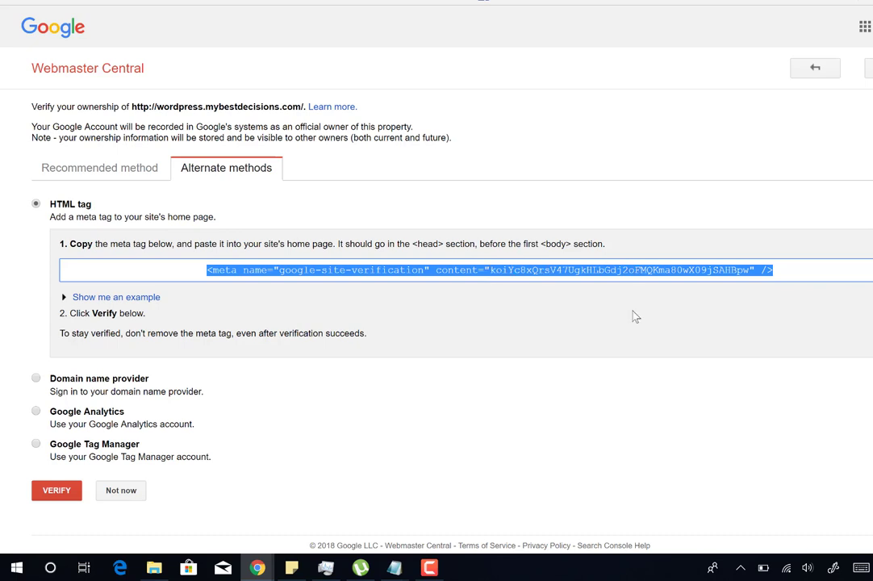
left_click(577, 285)
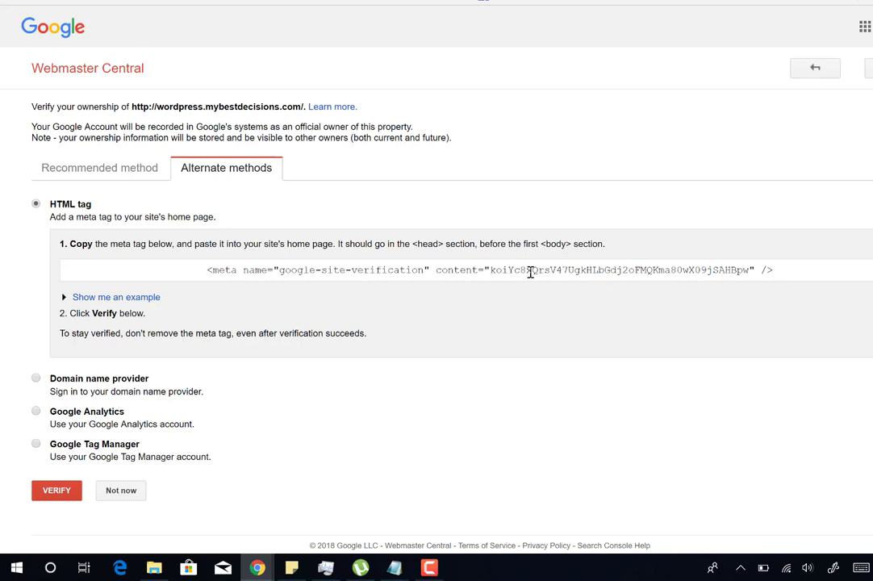
Return to the Yoast SEO settings and paste the copied verification meta tag into the Google Search Console field
key("ctrl+Tab")
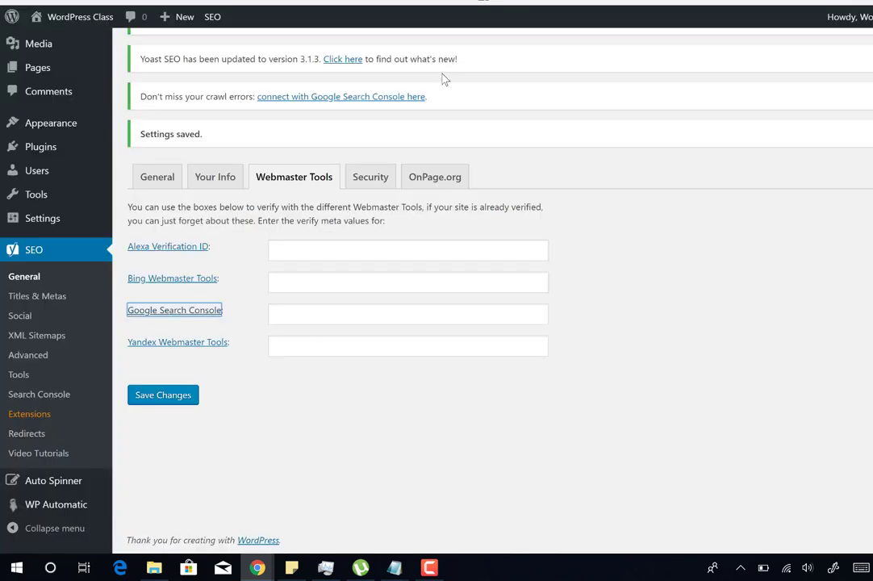
right_click(321, 317)
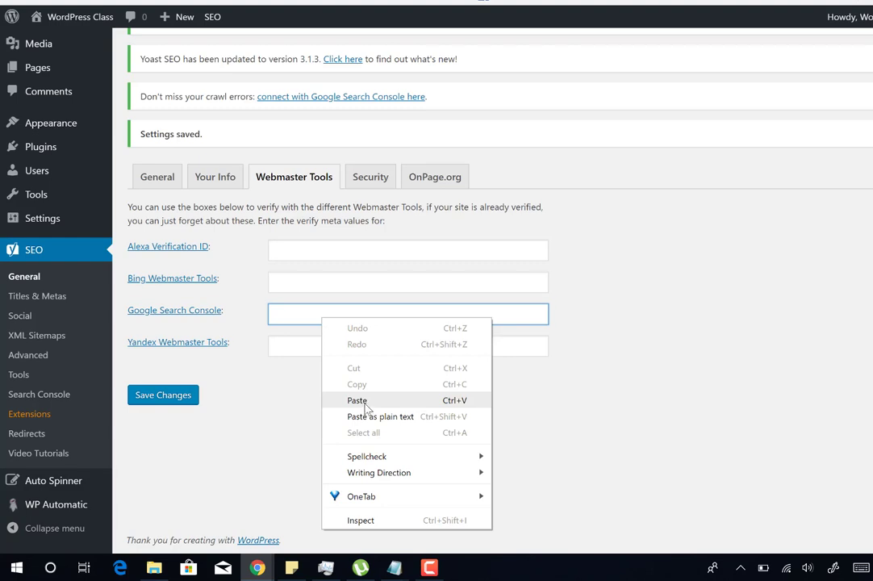
left_click(366, 405)
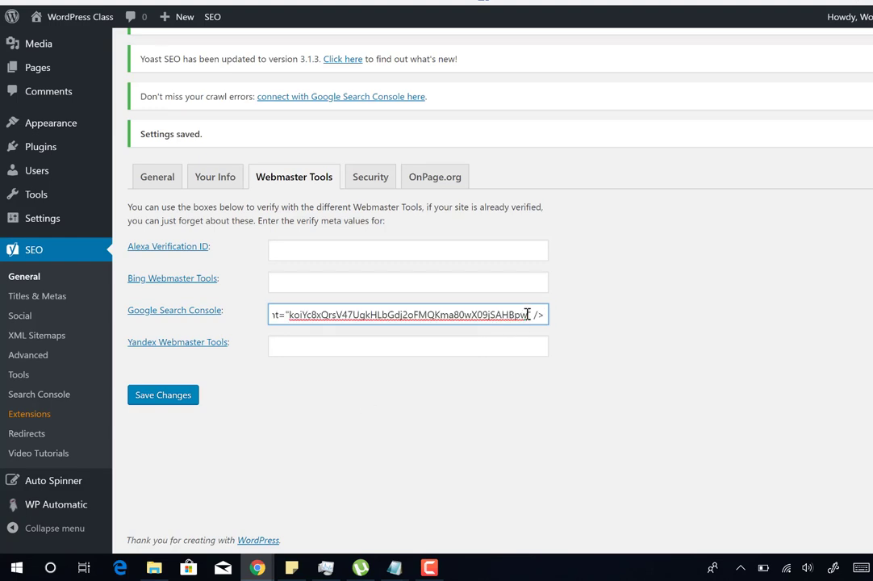
Trim the pasted Google Search Console meta tag down to only its content verification code and save the changes
left_click_drag(528, 314, 578, 321)
key("BackSpace")
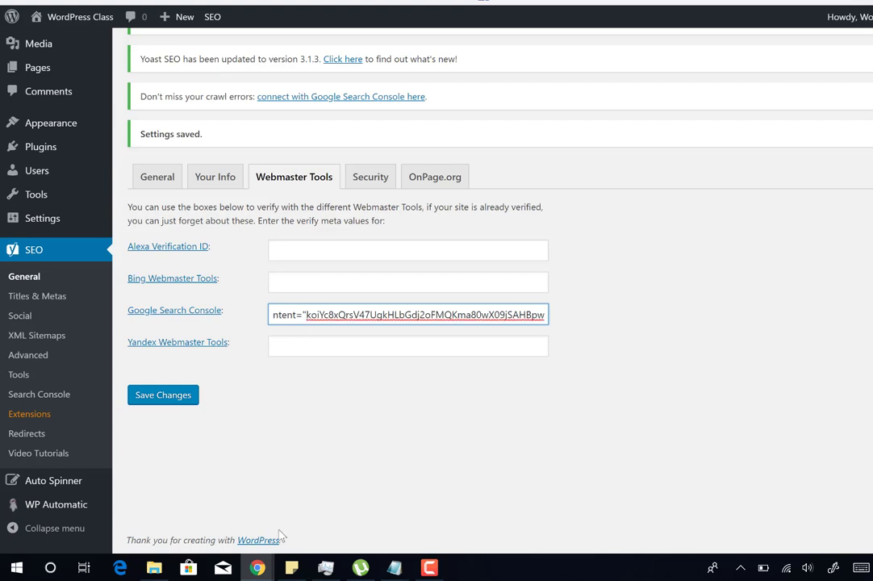
key("ctrl+Left")
key("shift+Left")
key("shift+Left")
key("shift+Left")
key("shift+Left")
key("shift+Left")
key("shift+Left")
key("shift+Left")
key("shift+Left")
key("shift+Left")
key("shift+Left")
key("shift+Left")
key("shift+Left")
key("shift+Left")
key("shift+Left")
key("shift+Left")
key("shift+Left")
key("shift+Left")
key("shift+Left")
key("shift+Left")
key("shift+Left")
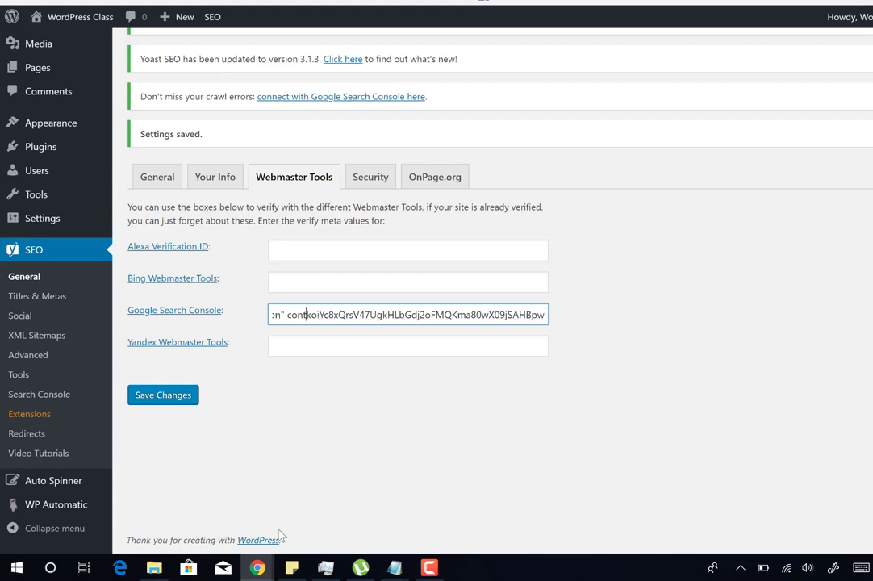
key("BackSpace")
key("shift+Home")
key("BackSpace")
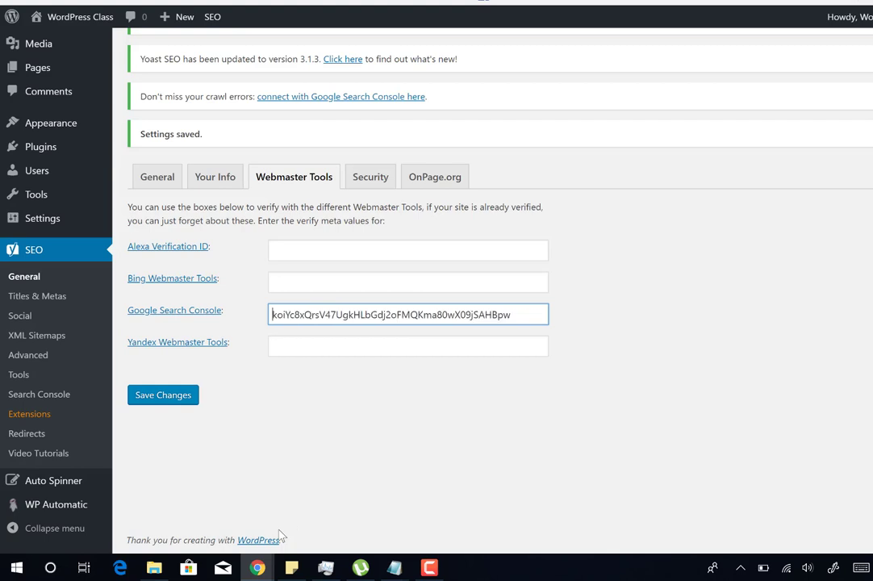
left_click(184, 398)
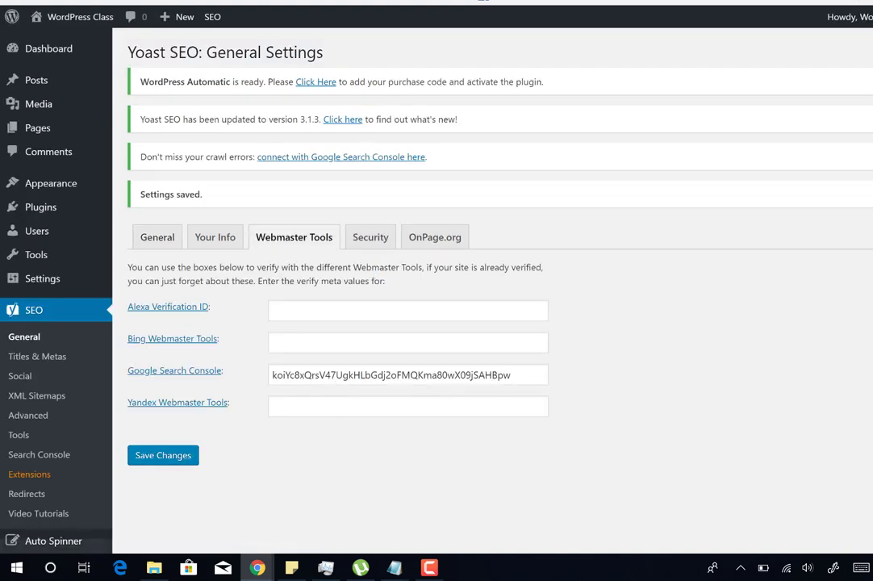
Go back to Webmaster Central, verify ownership of the site with the HTML tag, and open Search Console
key("ctrl+Tab")
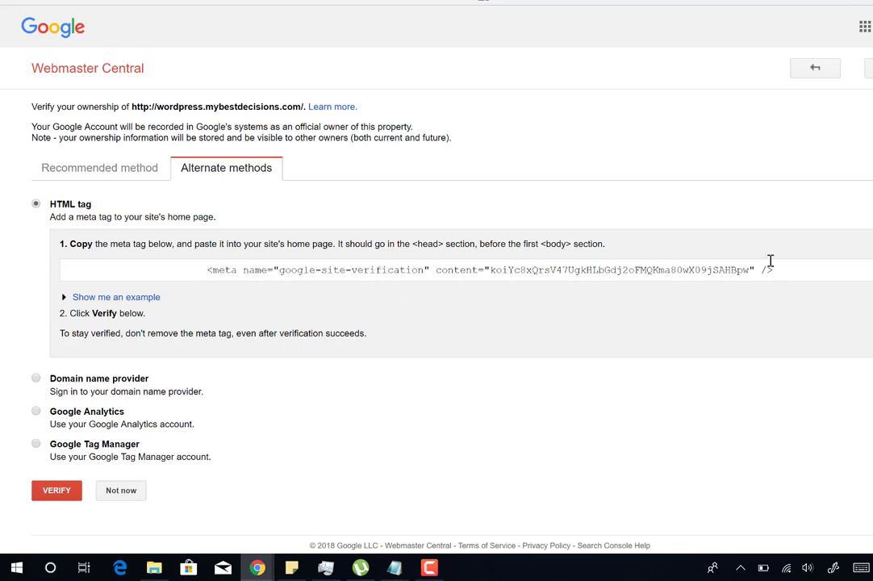
key("ctrl+Tab")
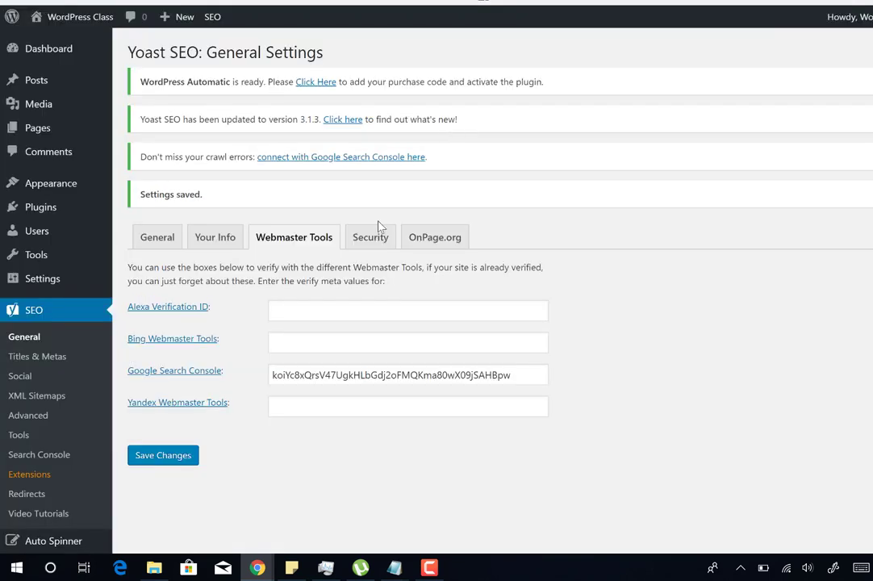
key("ctrl+Tab")
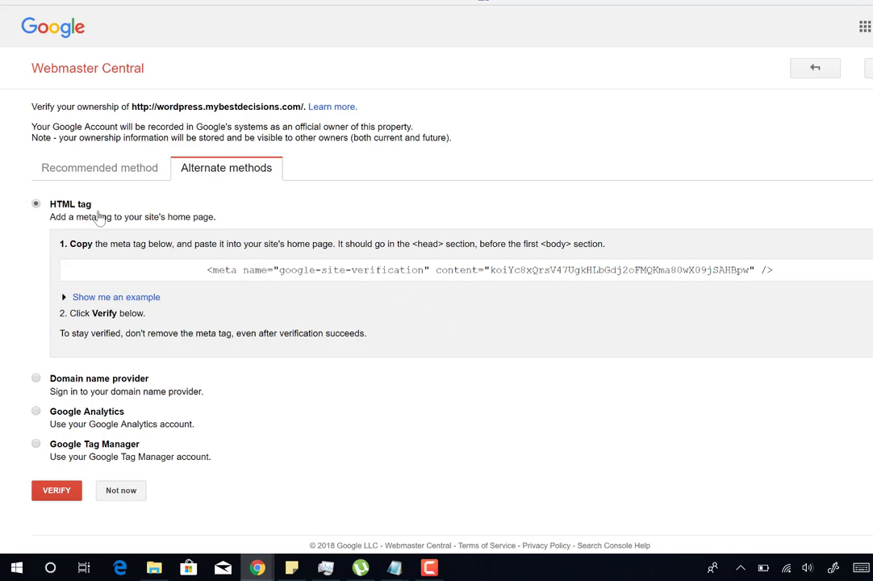
left_click(51, 501)
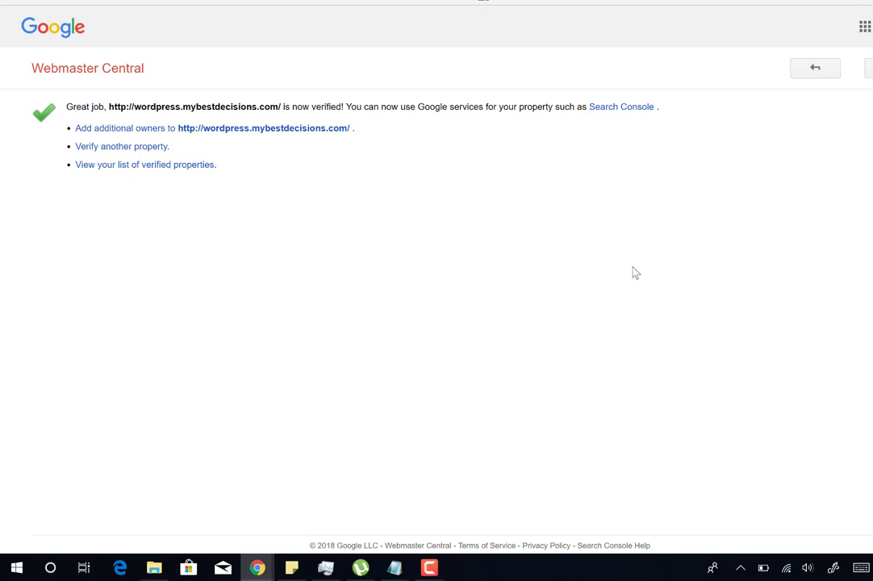
left_click(613, 112)
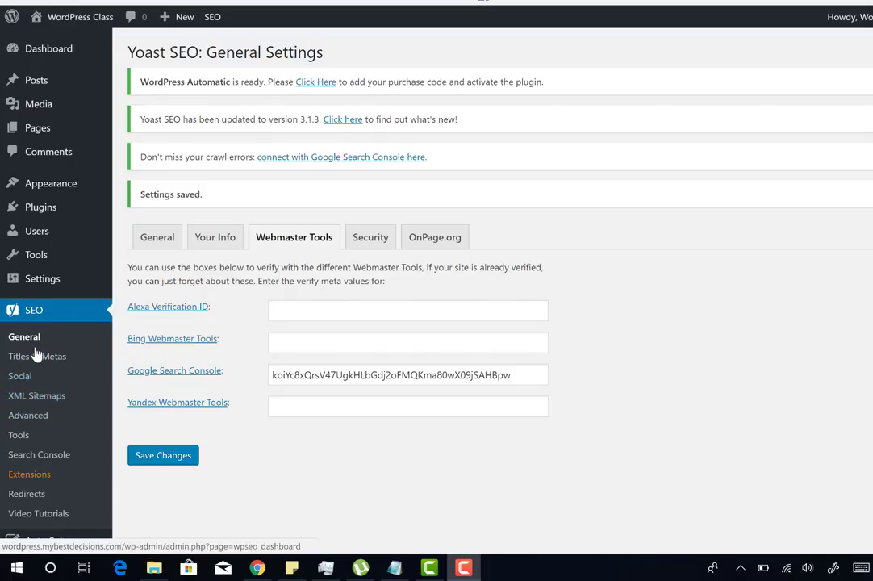
View the User sitemap settings of Yoast SEO's XML Sitemaps and open the live site in a new tab
left_click(37, 396)
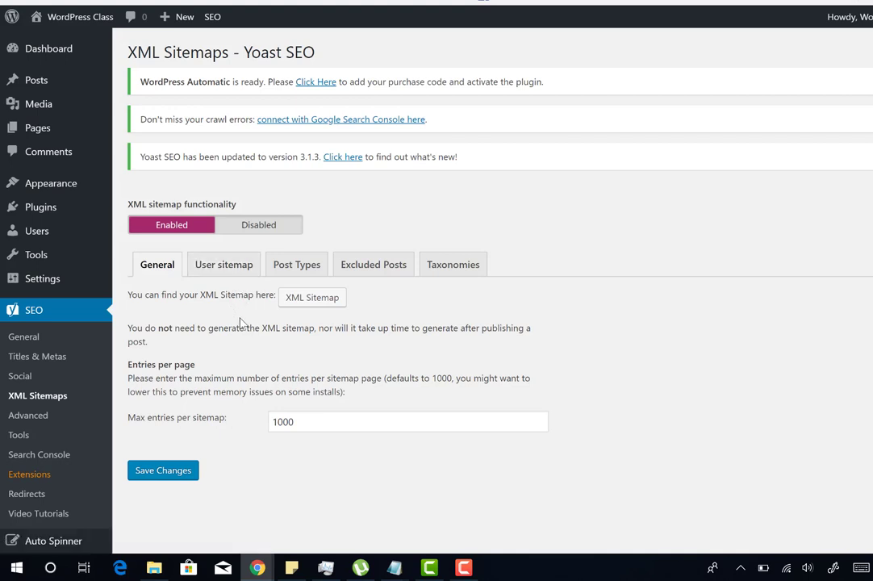
left_click(224, 264)
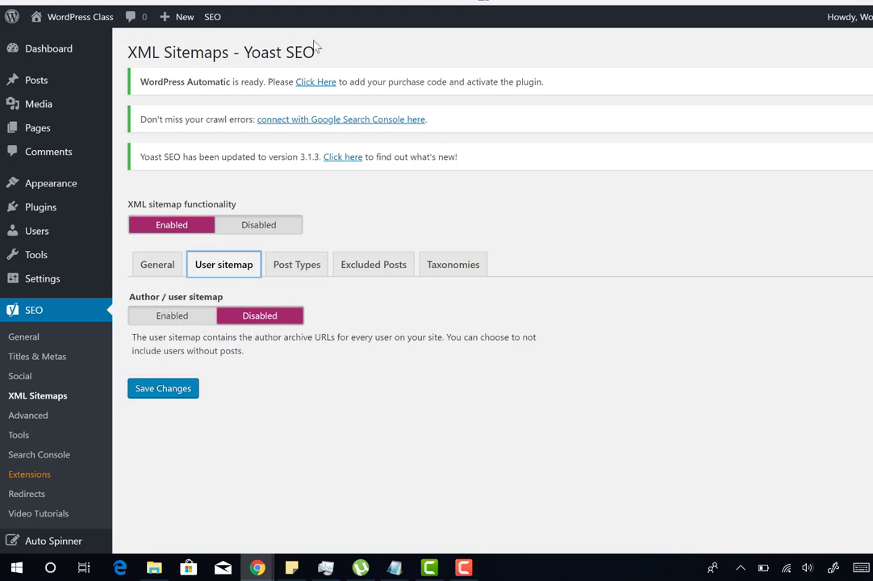
mouse_move(78, 19)
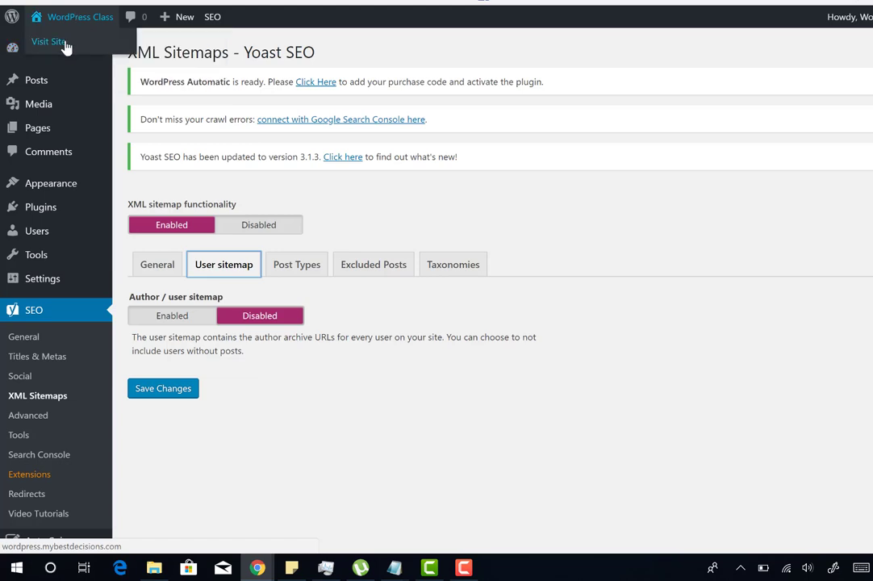
right_click(67, 48)
left_click(79, 52)
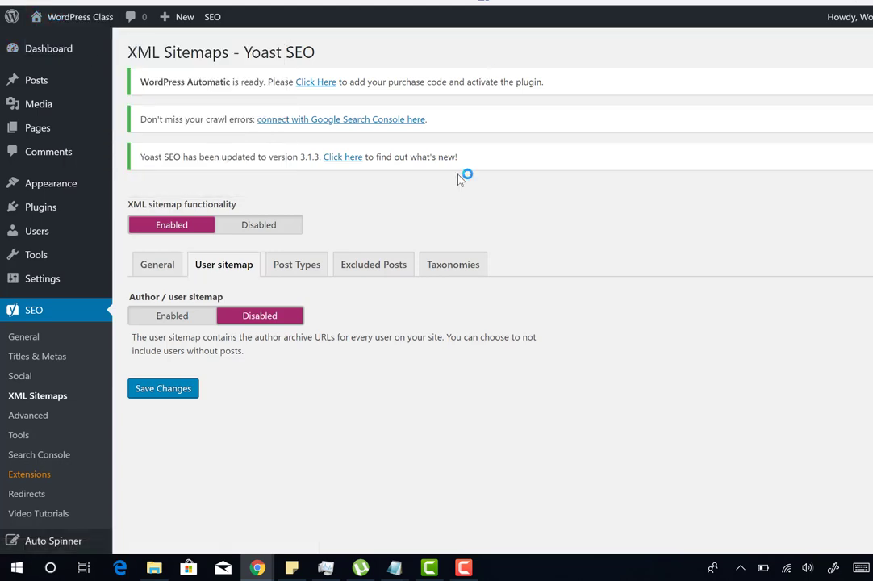
Review the Post Types and Excluded Posts settings of the Yoast SEO XML sitemap
left_click(300, 267)
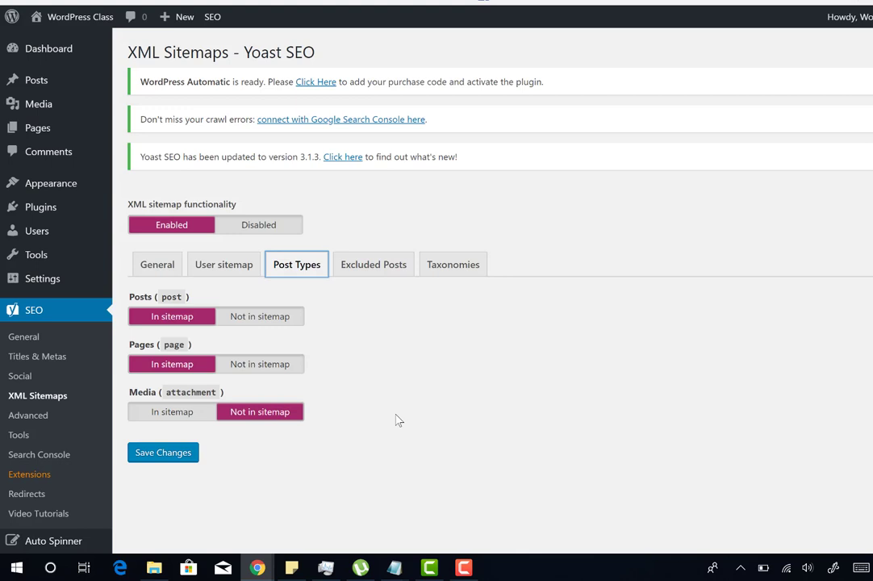
left_click(358, 274)
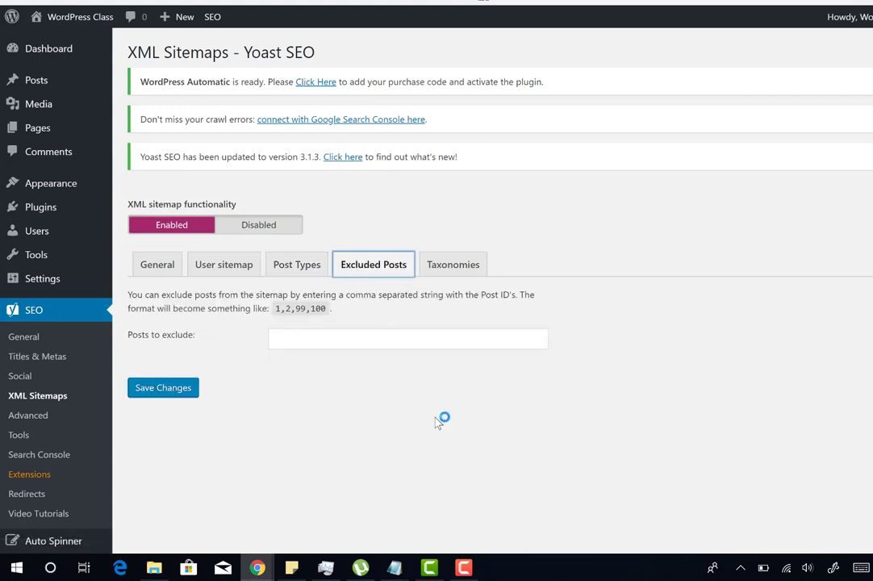
left_click(297, 267)
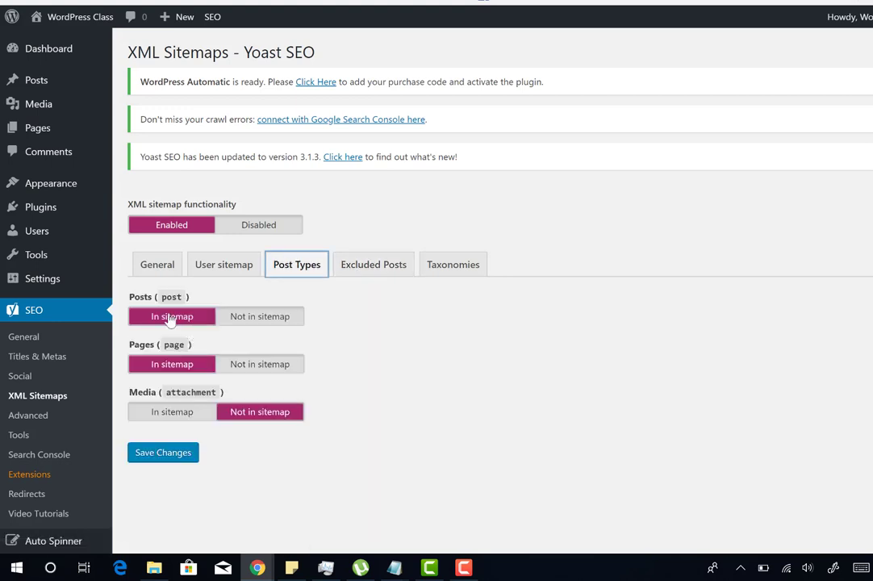
left_click(357, 269)
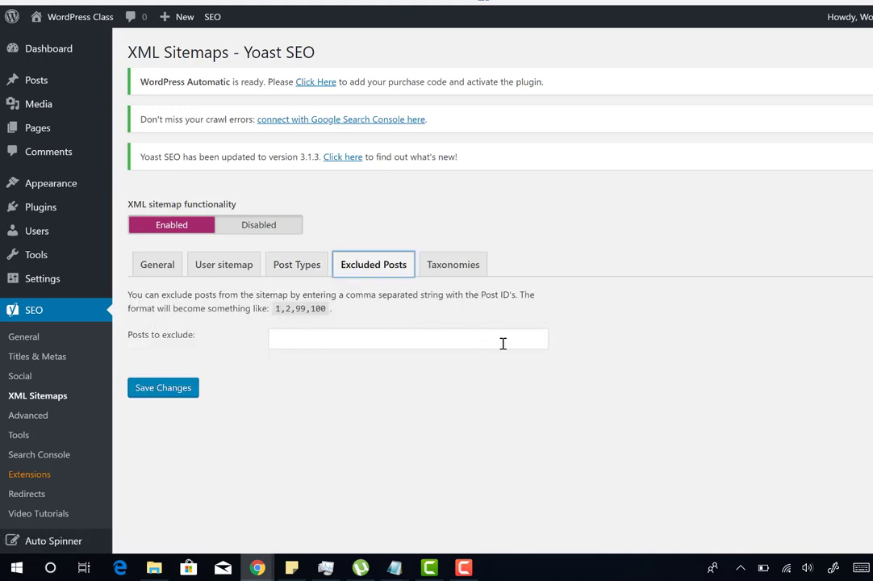
Set both the Categories and Tags taxonomies to Not in sitemap and save the changes
left_click(447, 263)
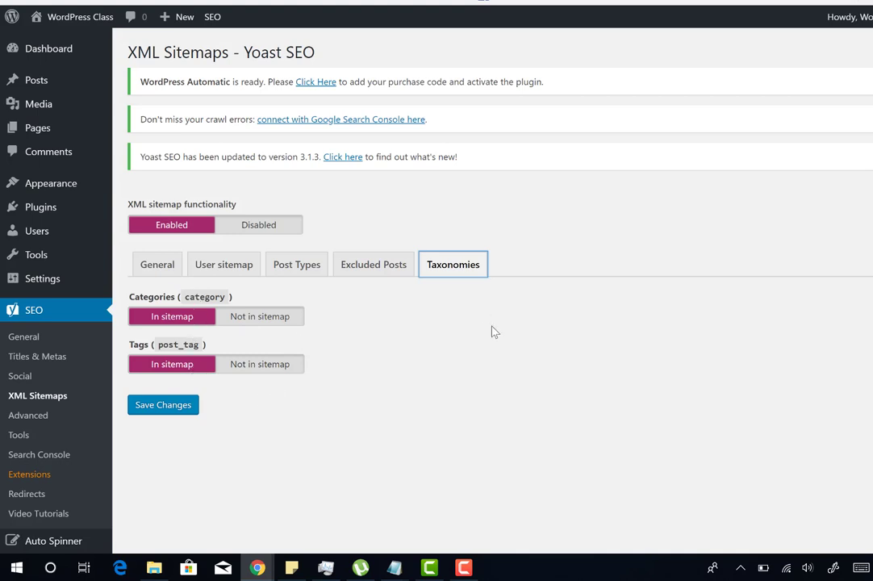
left_click(280, 321)
left_click(277, 363)
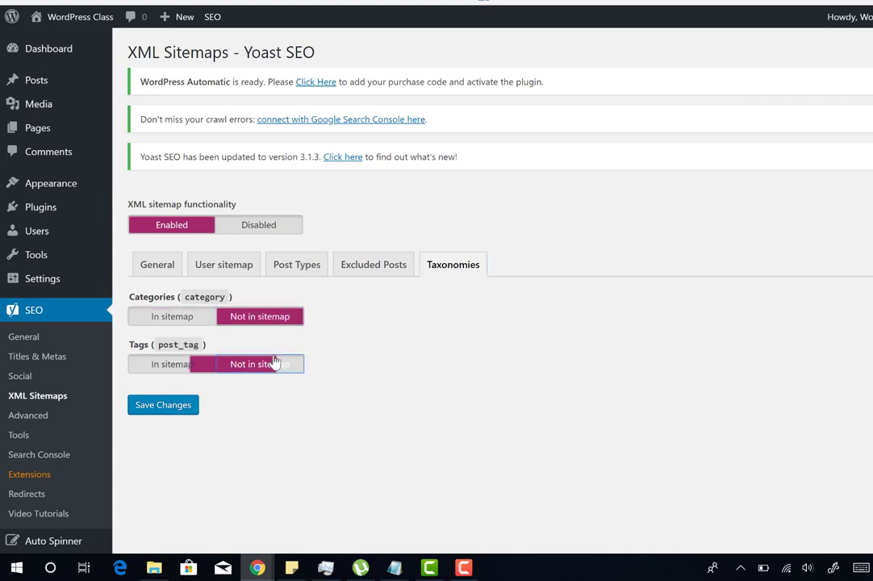
left_click(149, 405)
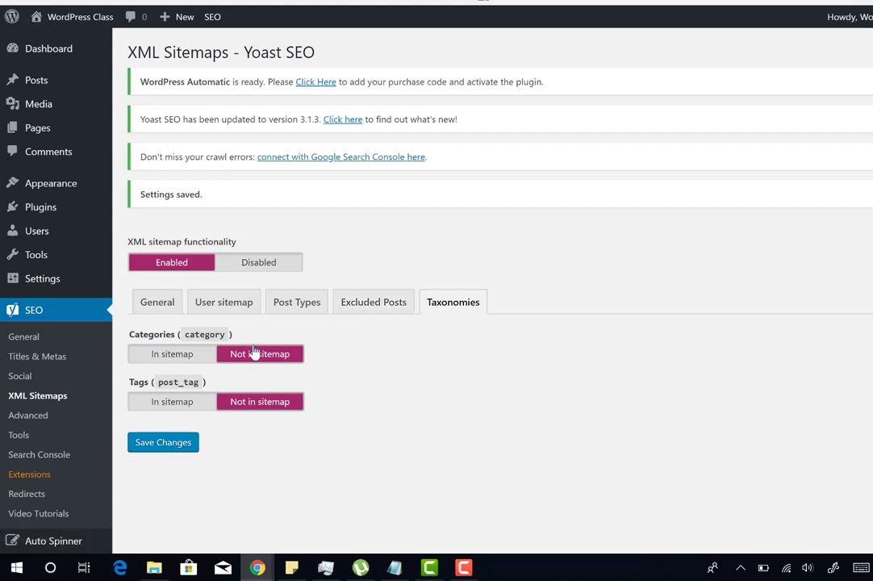
On the live site, open the author archive from the product catalog post's byline and look through its listed posts
left_click(158, 303)
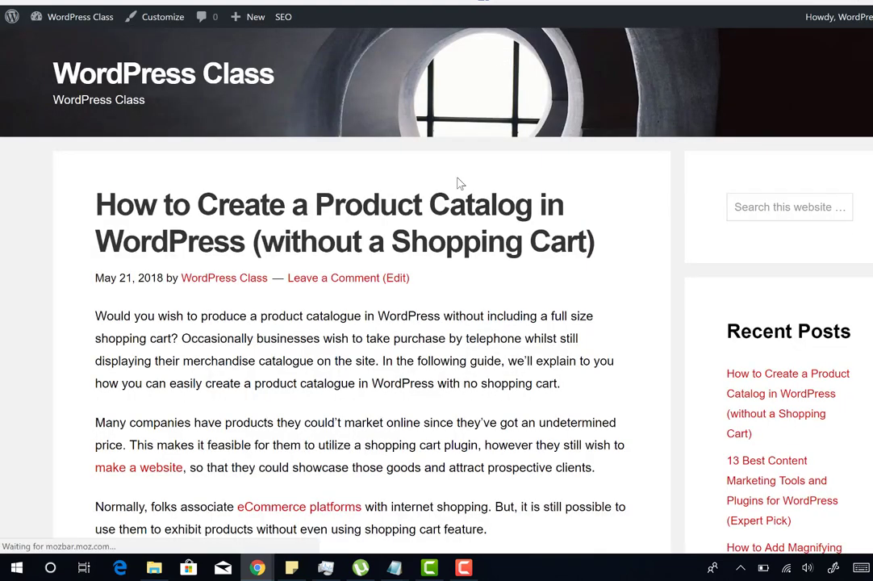
left_click(216, 280)
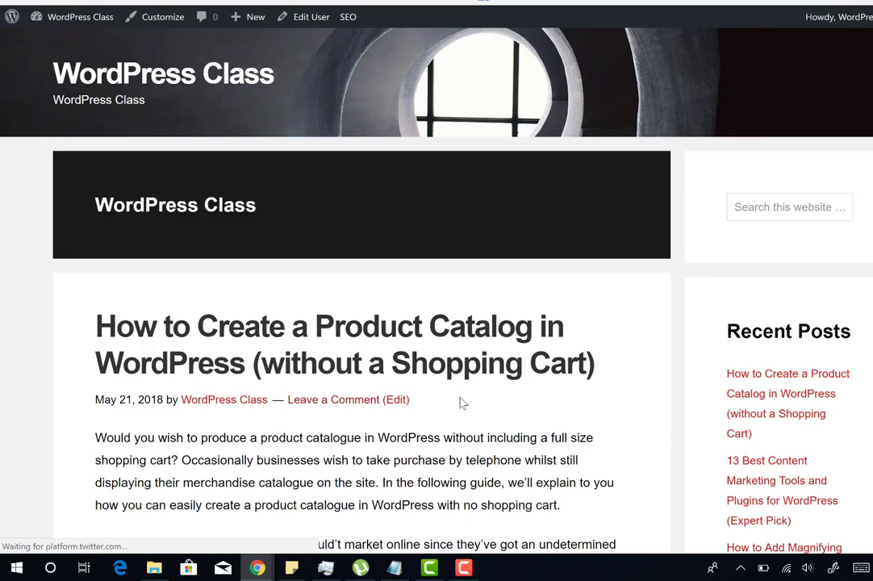
scroll(505, 389, "down", 4)
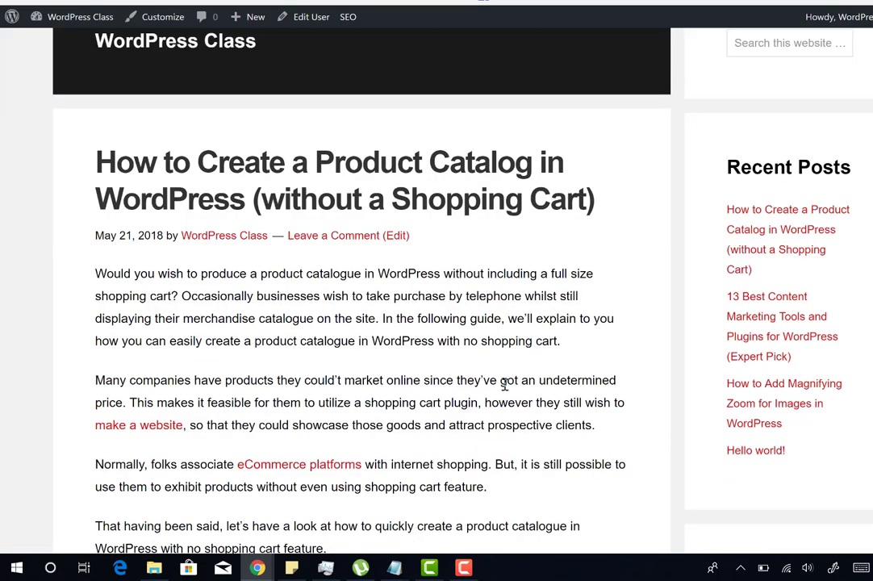
scroll(505, 385, "down", 11)
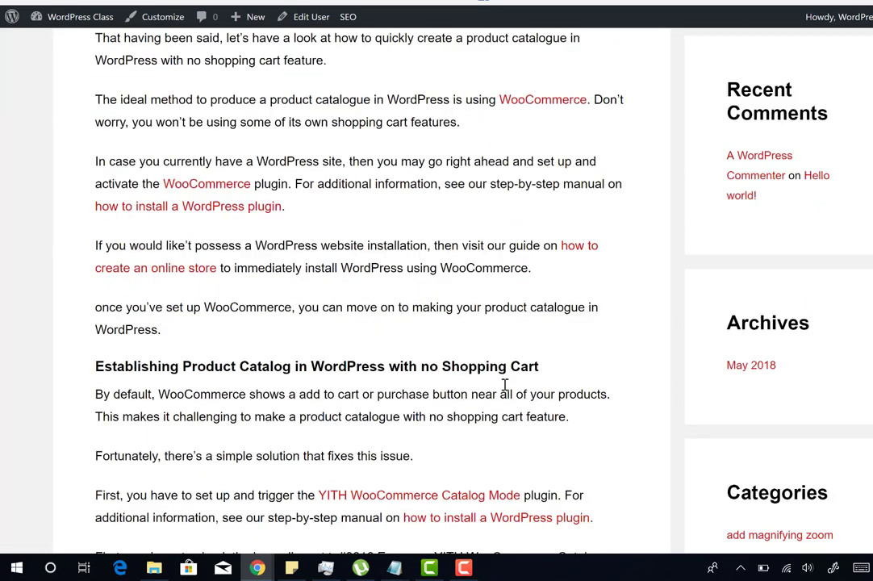
scroll(506, 385, "down", 20)
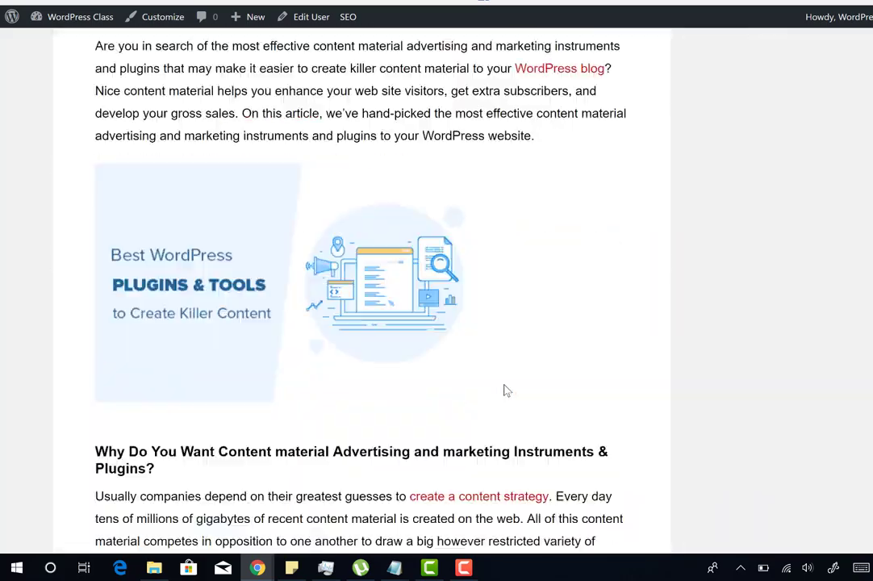
scroll(505, 389, "down", 20)
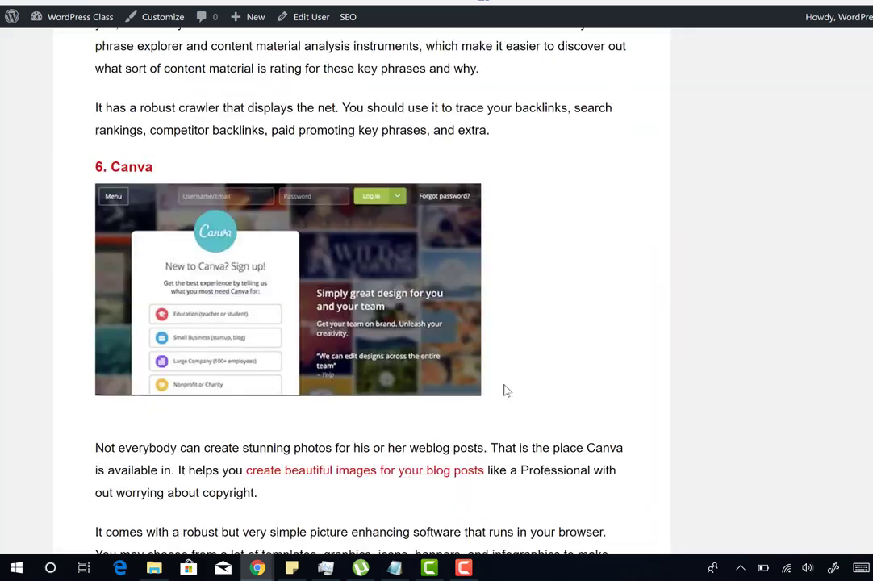
scroll(505, 388, "down", 20)
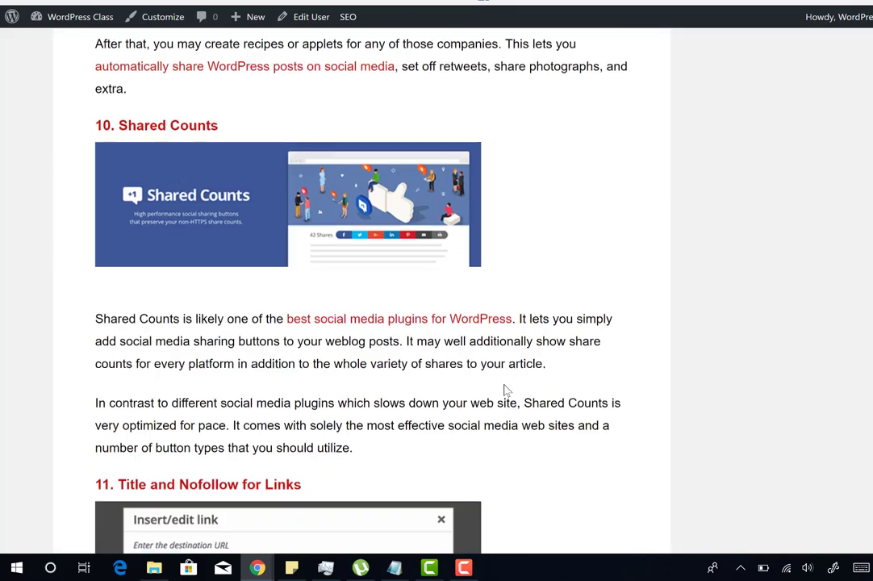
scroll(505, 391, "down", 20)
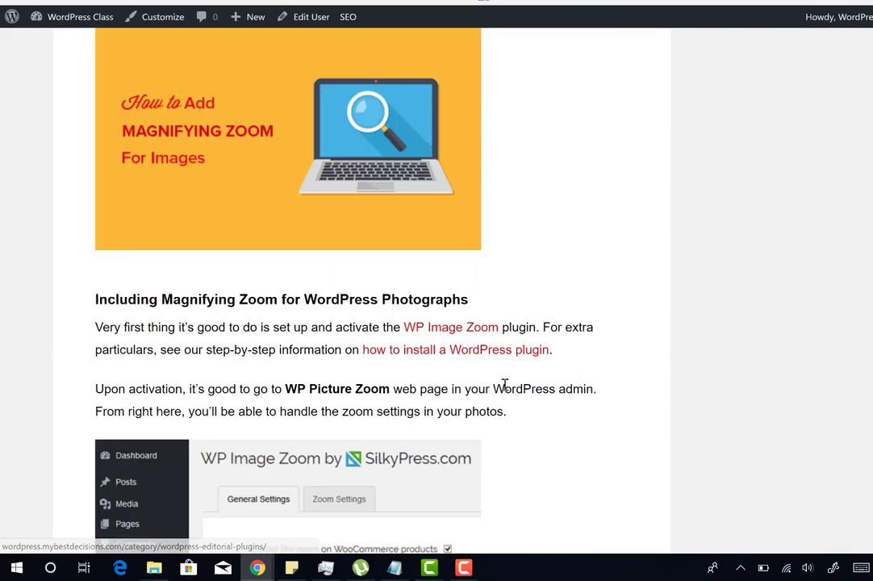
scroll(507, 391, "down", 20)
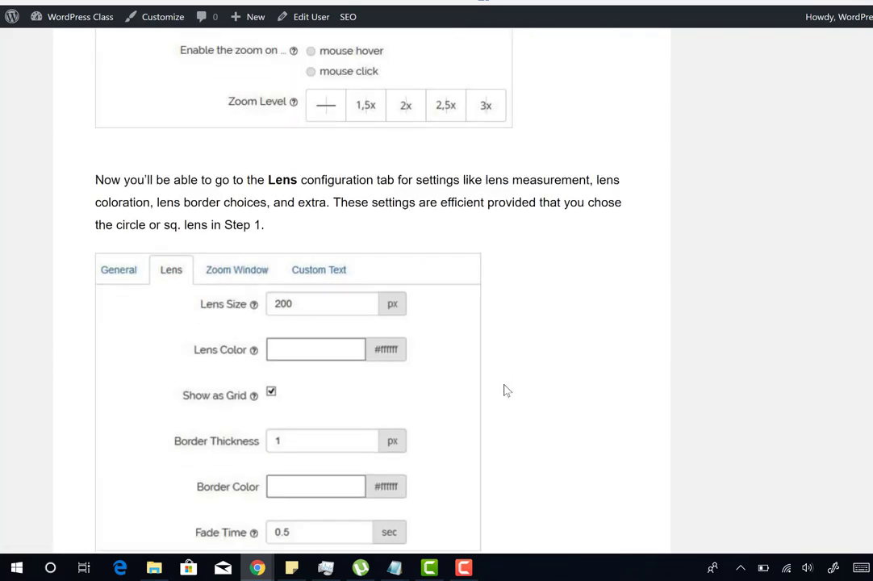
scroll(507, 391, "down", 10)
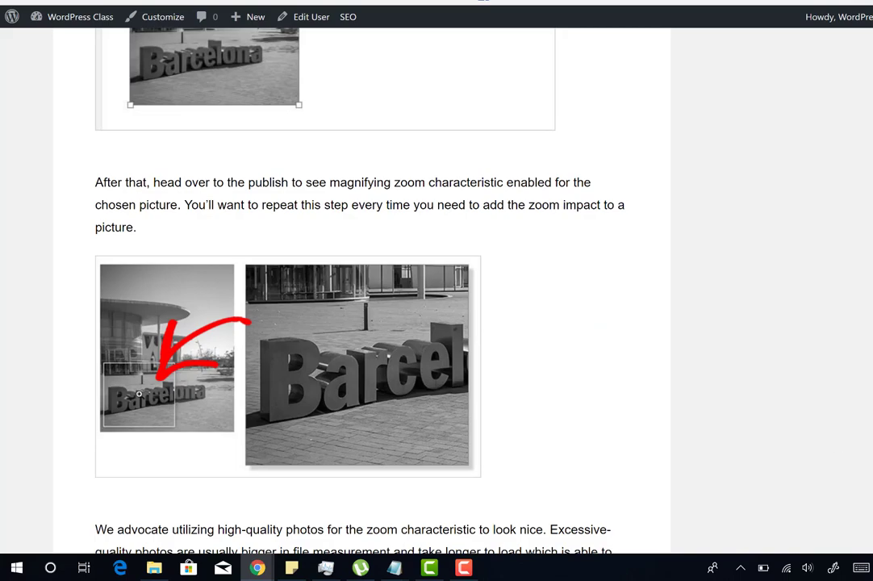
scroll(139, 394, "down", 10)
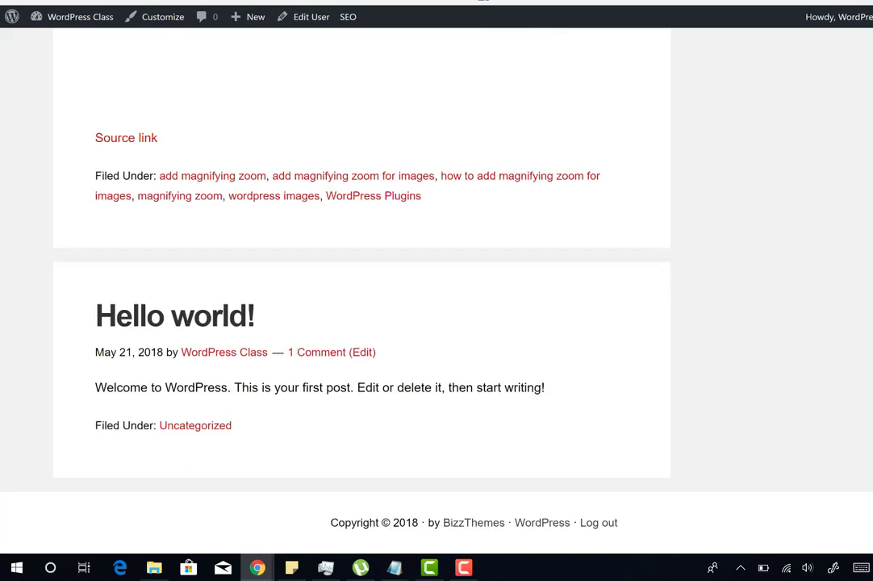
scroll(370, 290, "up", 20)
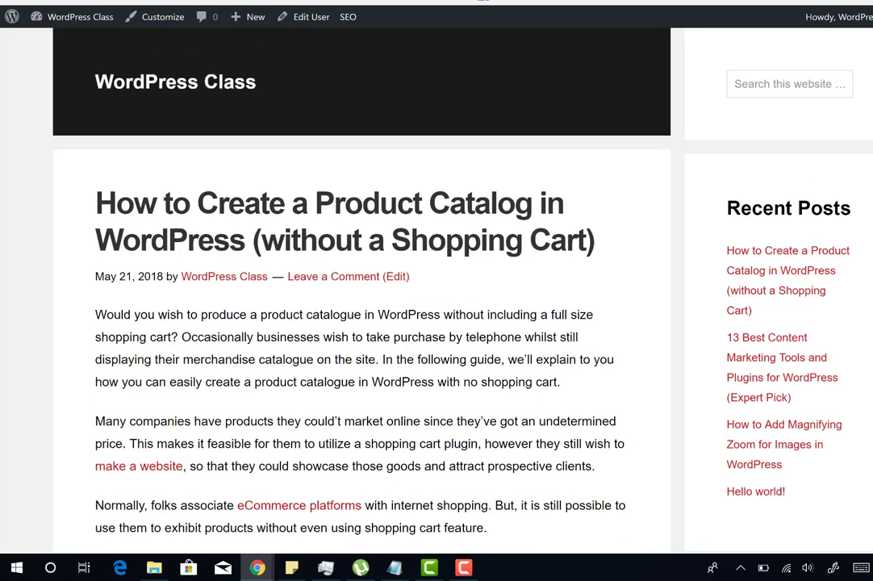
scroll(370, 291, "up", 3)
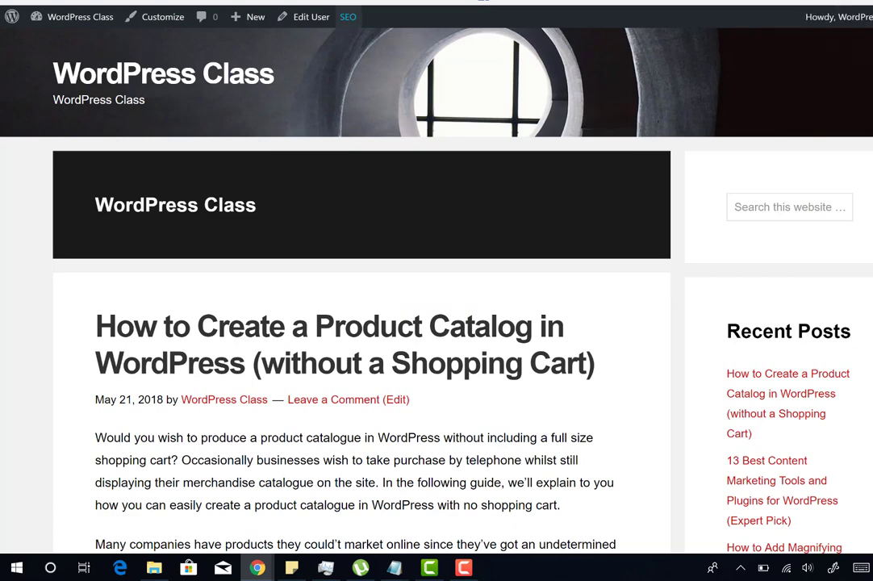
Return to the XML Sitemaps settings and enable the author / user sitemap to view its user role filters
key("ctrl+Tab")
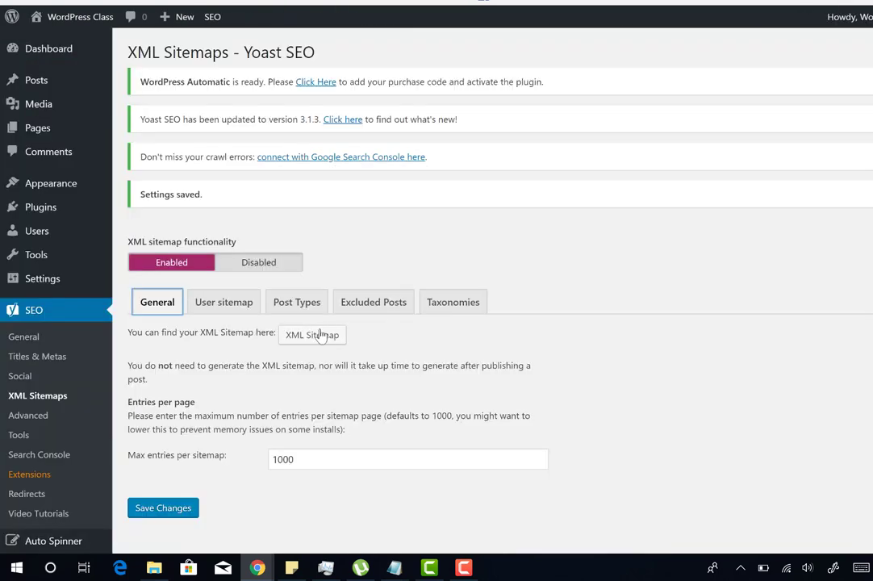
left_click(226, 301)
left_click(170, 360)
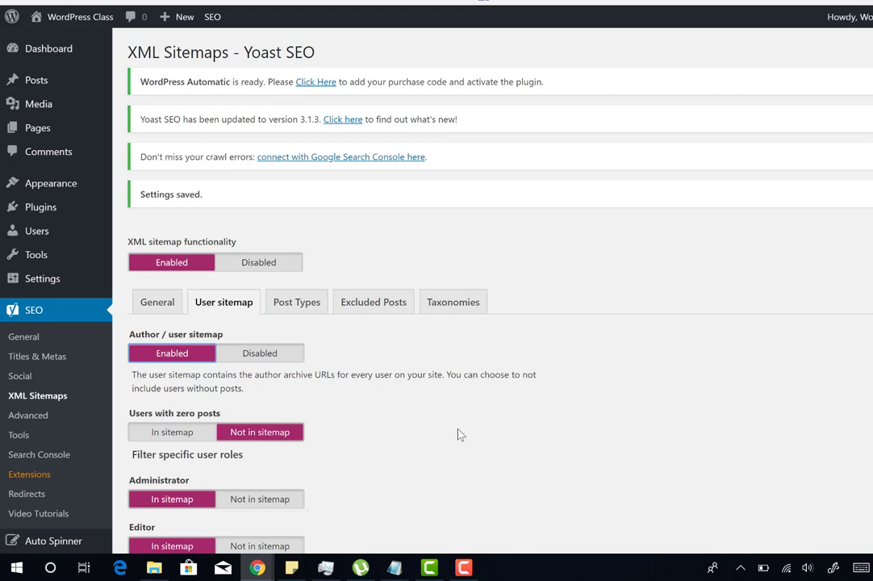
scroll(460, 435, "down", 3)
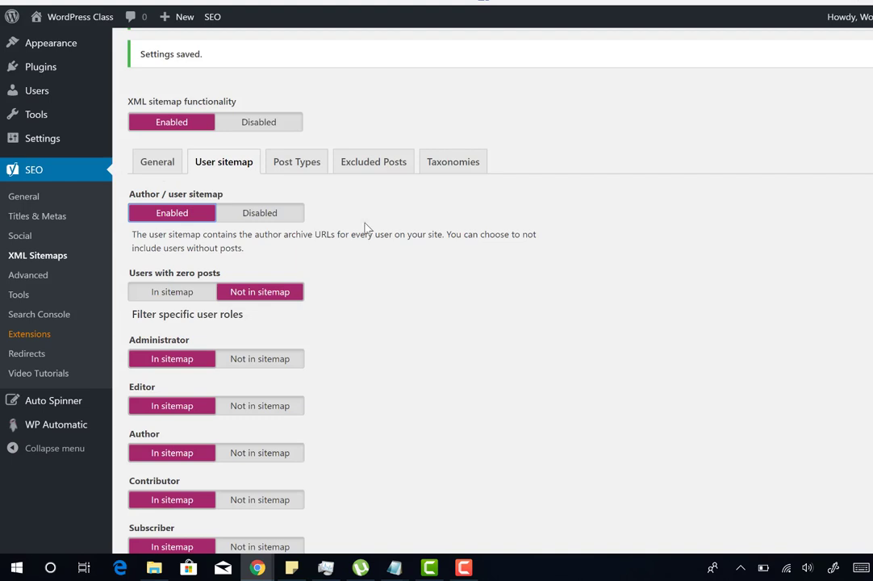
Set the author / user sitemap back to Disabled and save the changes
left_click(260, 215)
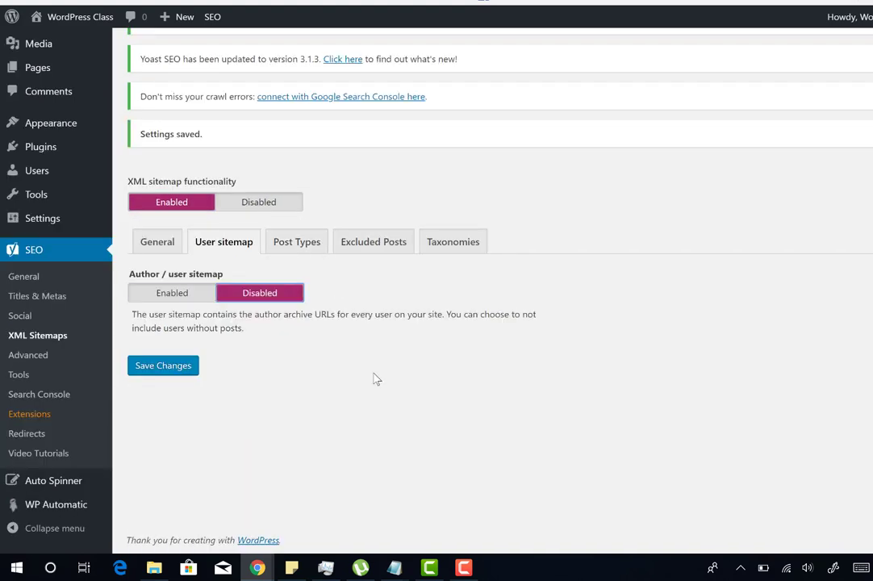
left_click(182, 366)
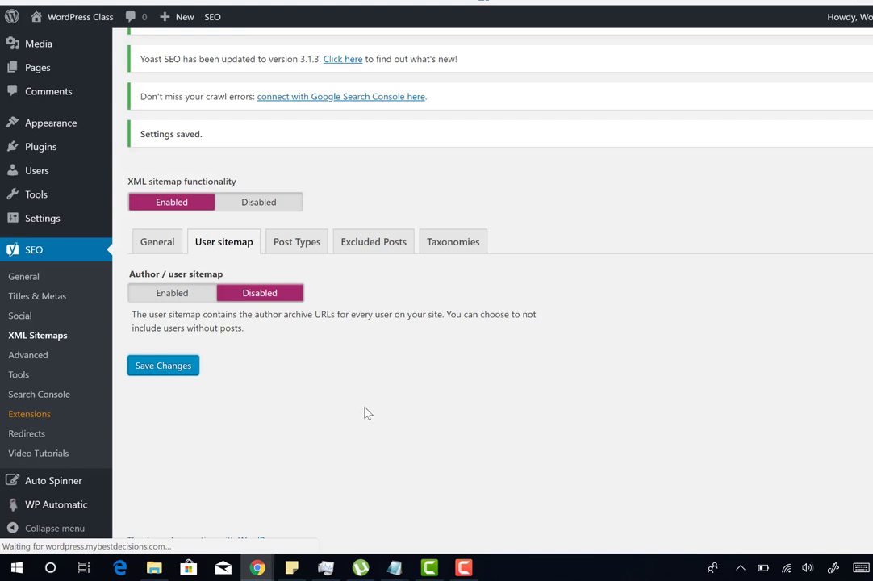
scroll(365, 411, "up", 1)
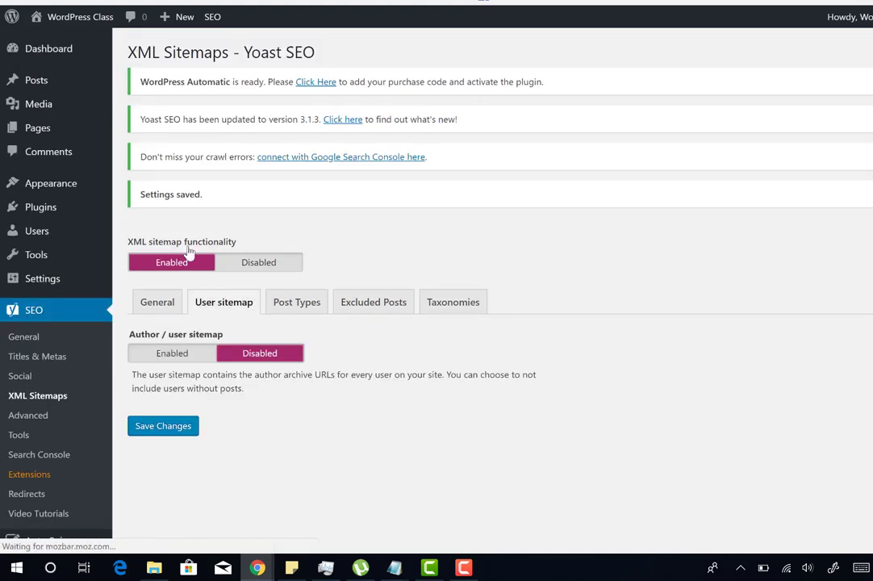
Open the site's XML sitemap index, examine the URLs in its post sitemap, and return to the XML Sitemaps settings
left_click(157, 302)
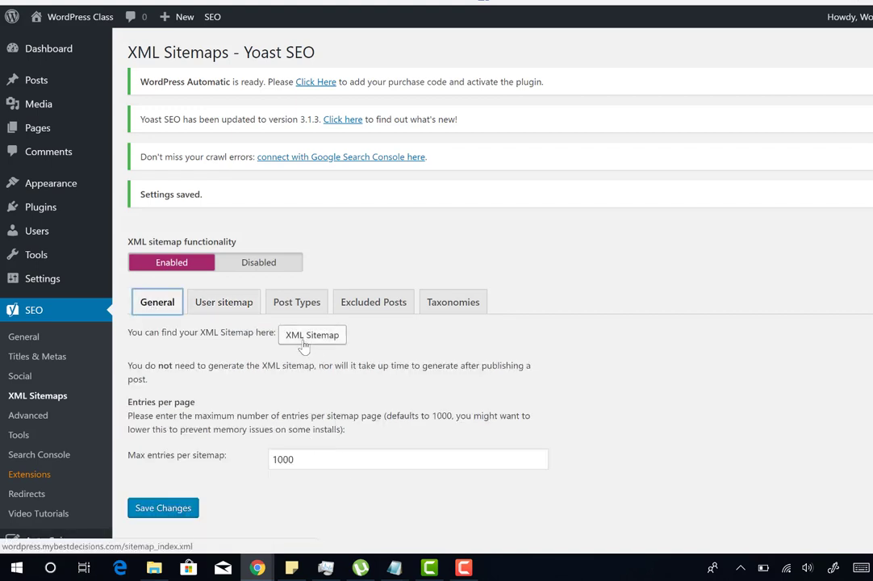
left_click(304, 345)
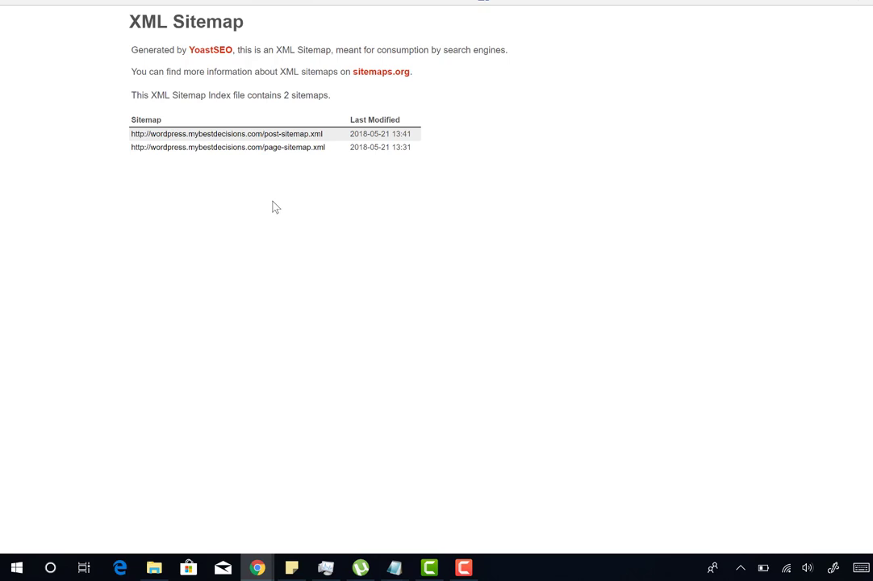
left_click(258, 147)
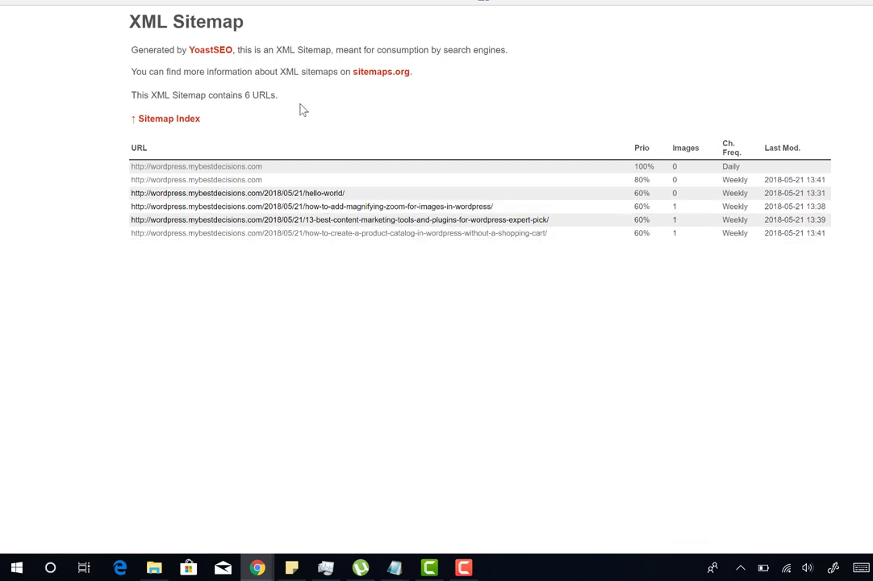
left_click_drag(219, 97, 292, 100)
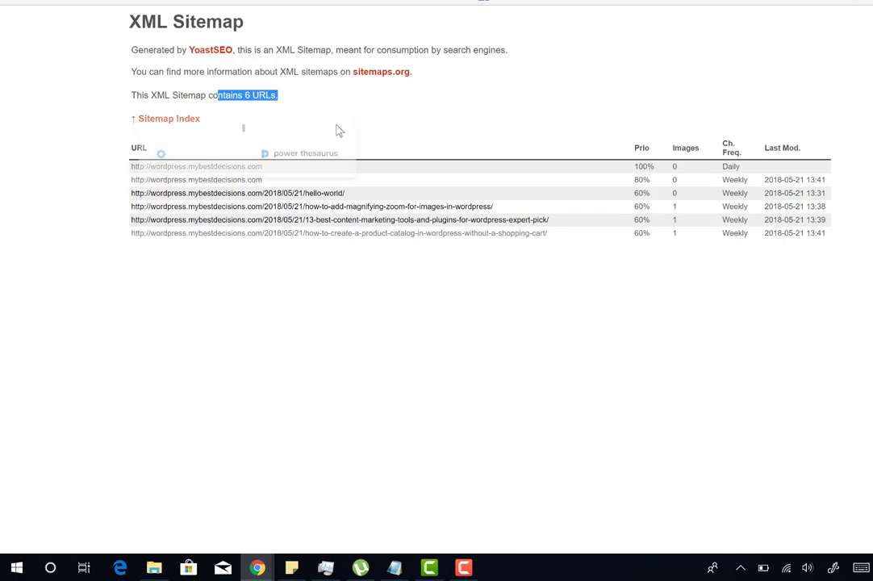
left_click(405, 112)
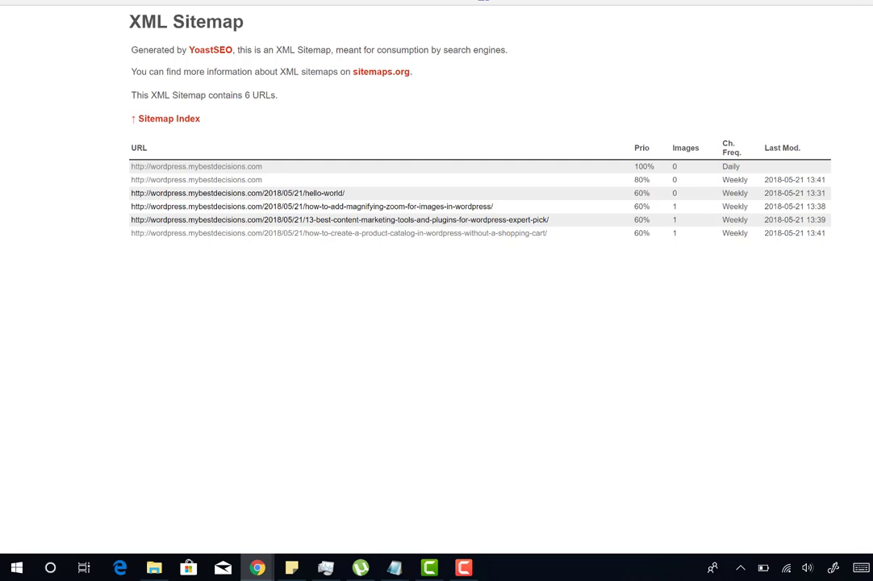
key("ctrl+w")
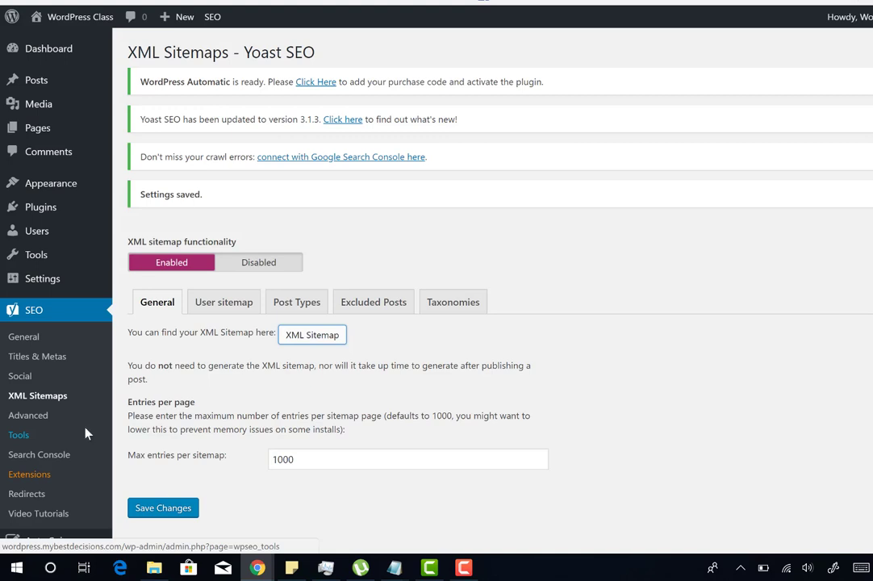
Open the post "13 Best Content Marketing Tools and Plugins for WordPress (Expert Pick)" for editing from the list of all posts
left_click(36, 127)
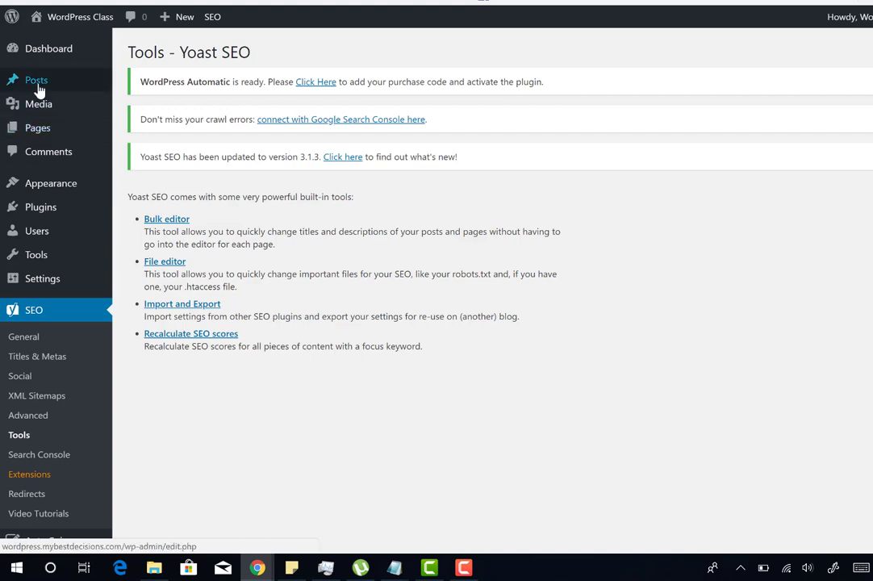
mouse_move(37, 81)
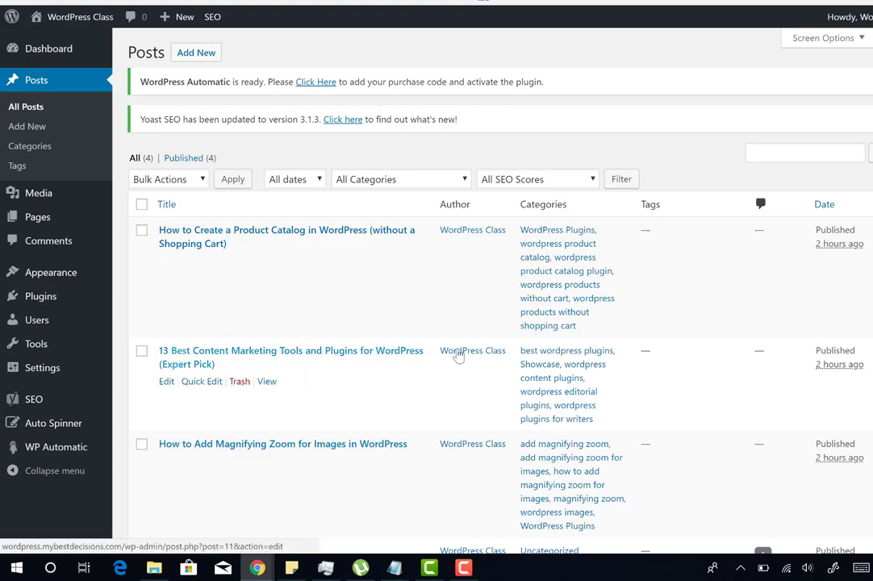
left_click(170, 383)
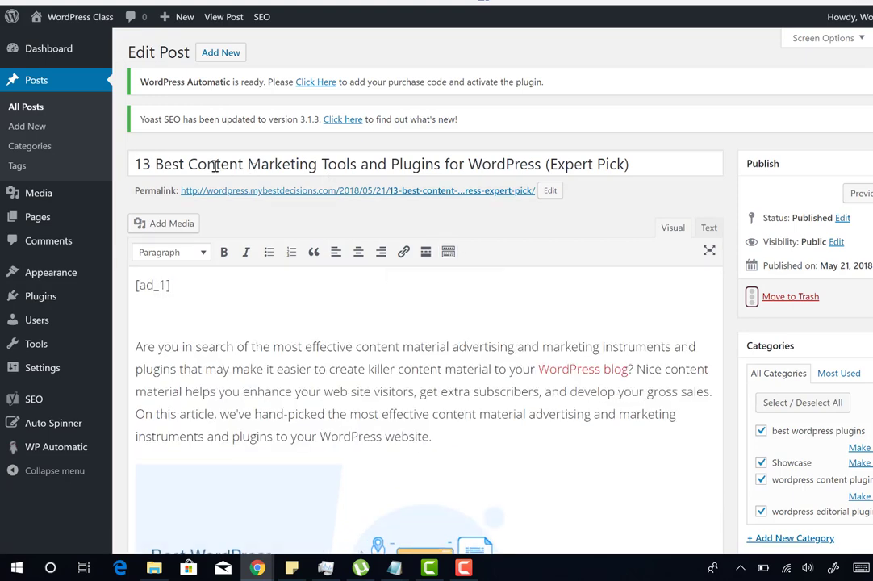
Open the post's permalink slug for editing, read through it to the end, and close it without changes
left_click(552, 192)
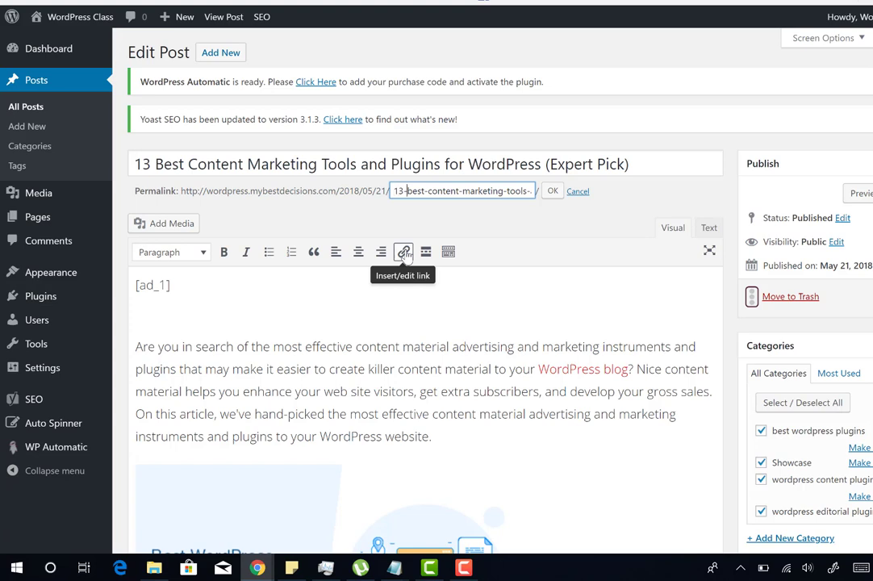
key("Right")
key("Right")
key("Right")
key("Right")
key("Right")
key("Right")
key("Right")
key("Right")
key("Right")
key("Right")
key("Right")
key("Right")
key("Right")
key("Right")
key("Right")
key("Right")
key("Right")
key("Right")
key("Right")
key("Right")
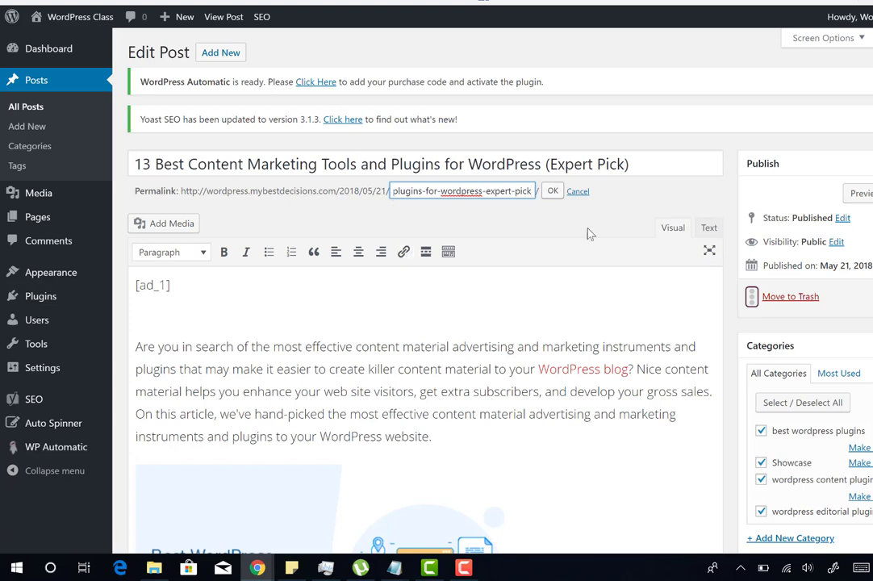
key("Home")
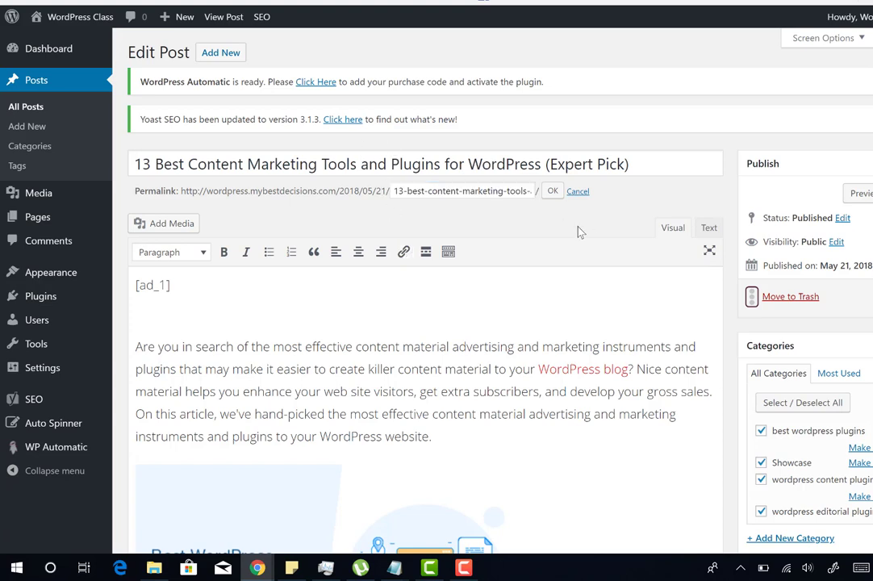
left_click(552, 191)
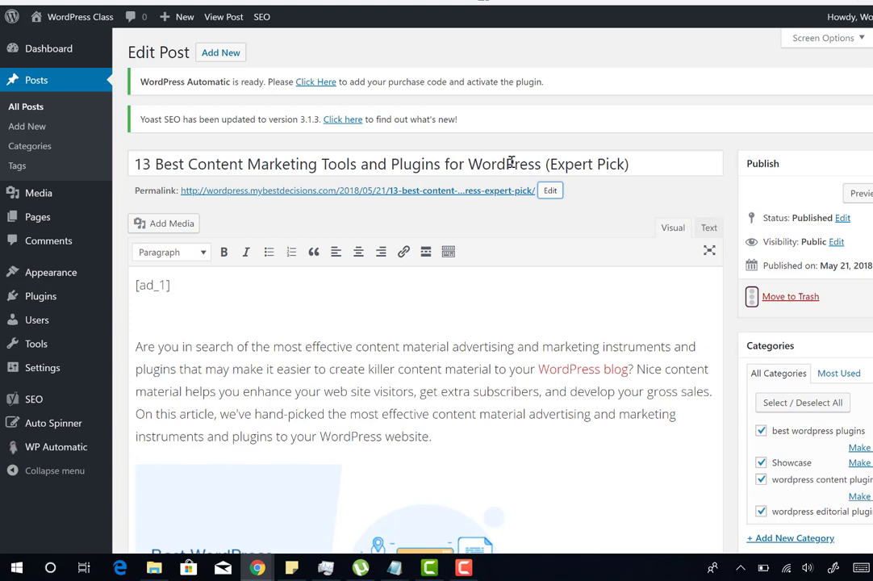
Copy "13 Best Content Marketing Tools and Plugins for WordPress" from the post title
left_click_drag(543, 164, 514, 164)
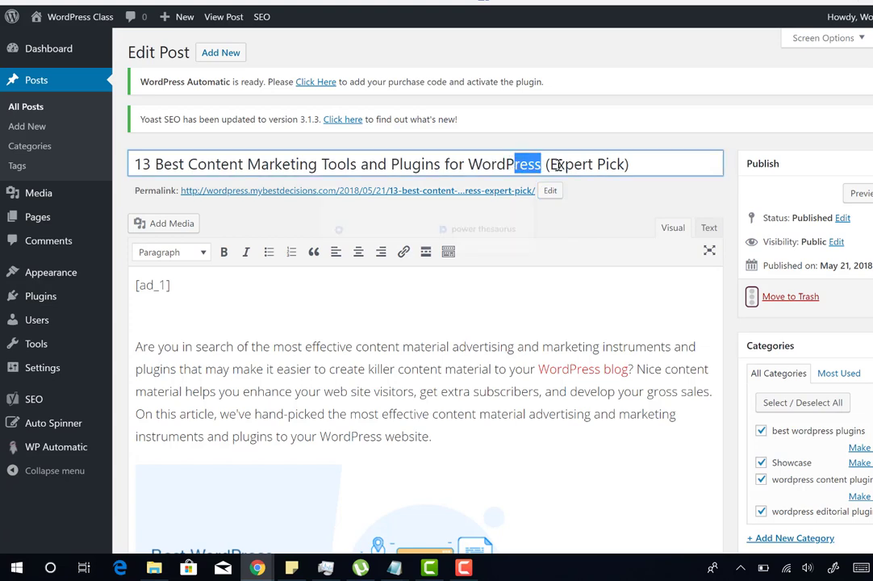
left_click(645, 163)
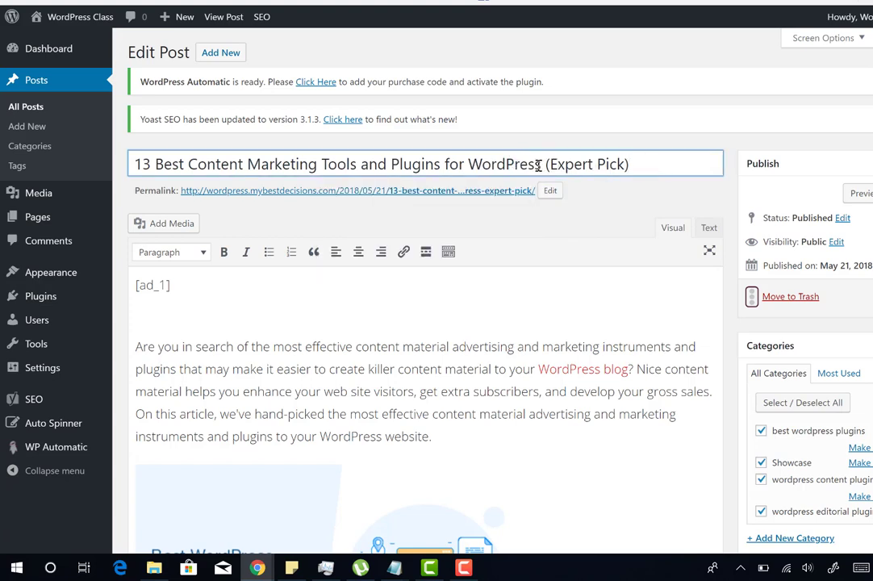
left_click_drag(542, 164, 130, 169)
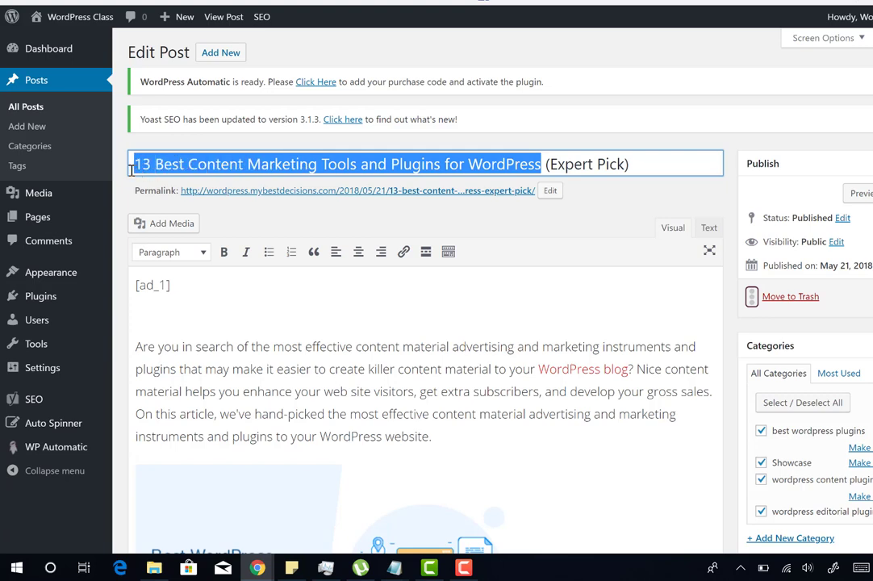
right_click(225, 167)
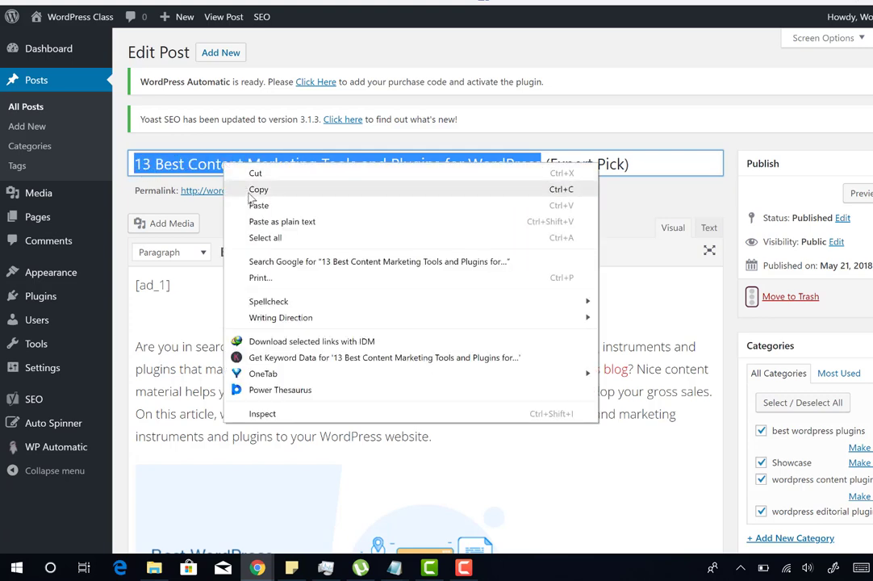
left_click(257, 190)
left_click(451, 165)
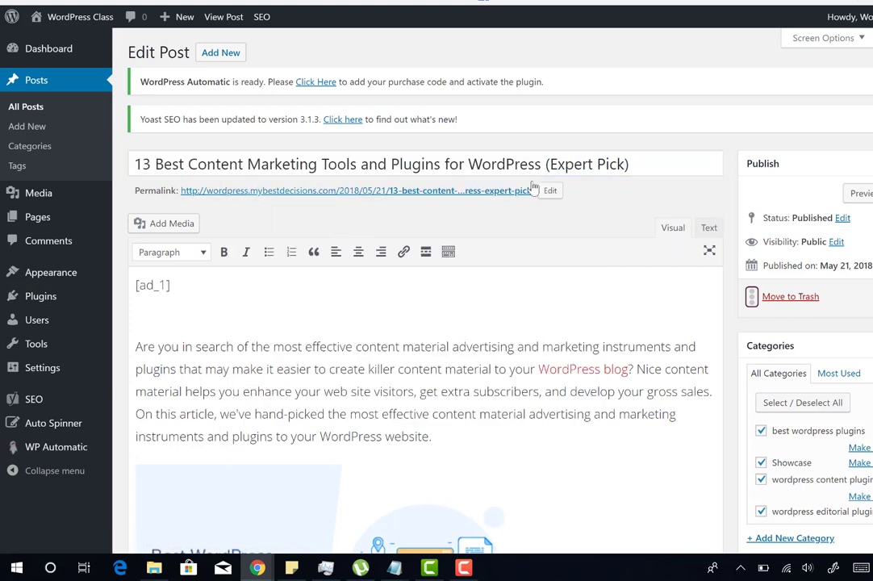
Copy "Best Content Marketing Tools and Plugins for WordPress" from the post title, leaving out the number and "(Expert Pick)"
left_click_drag(155, 165, 540, 175)
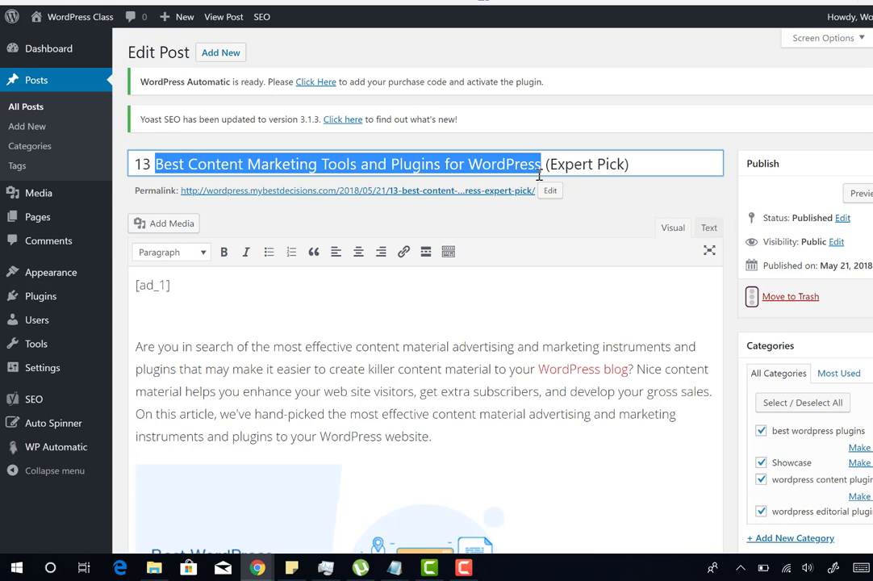
right_click(461, 165)
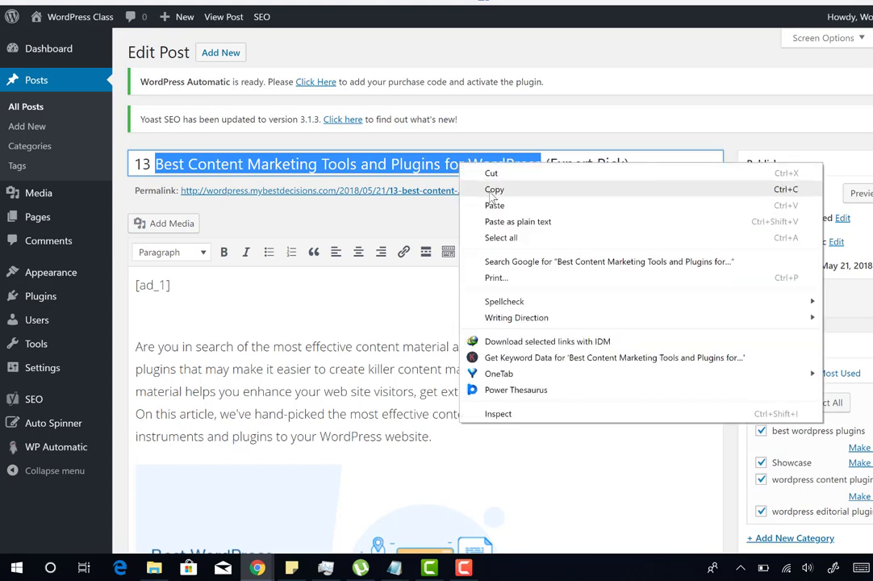
left_click(493, 189)
left_click(618, 222)
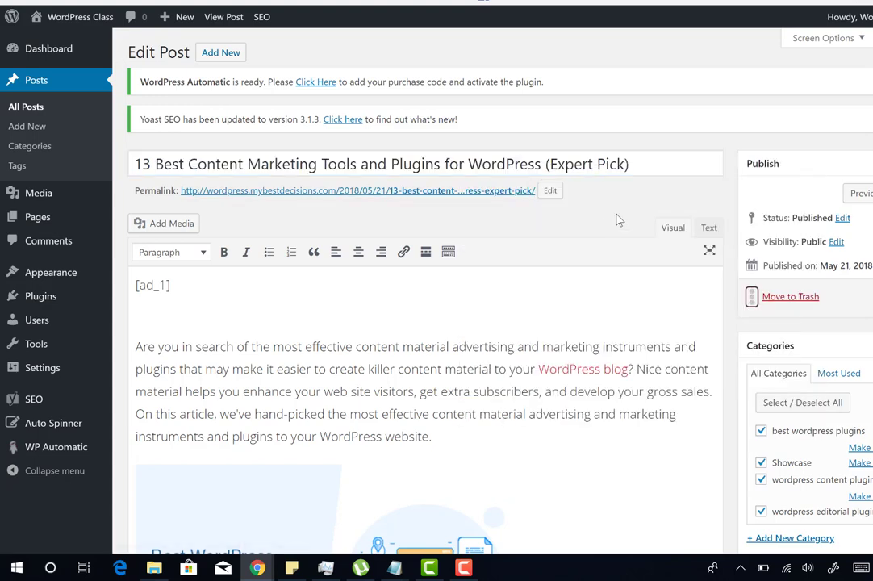
Set the post's Yoast SEO focus keyword to "Best Content Marketing Tools and Plugins for WordPress"
scroll(723, 390, "down", 5)
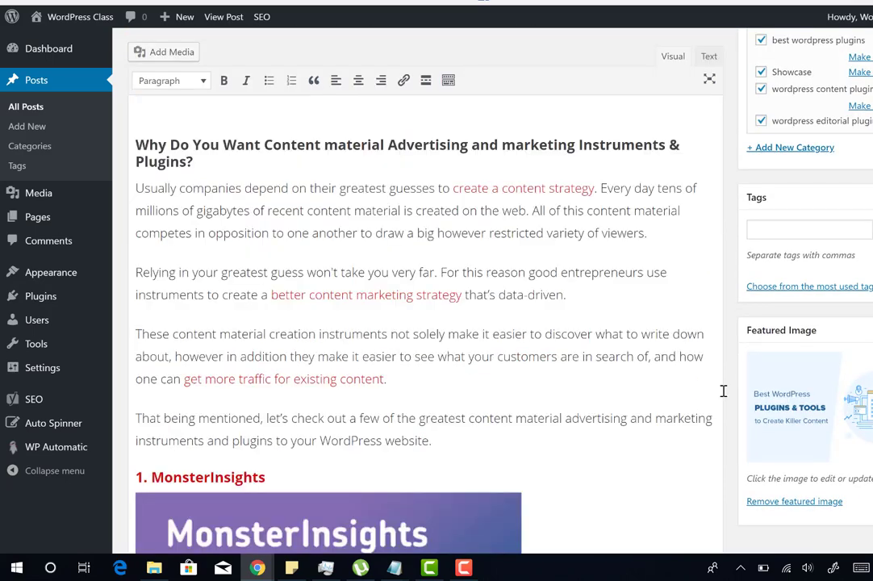
scroll(723, 391, "down", 7)
scroll(723, 391, "down", 20)
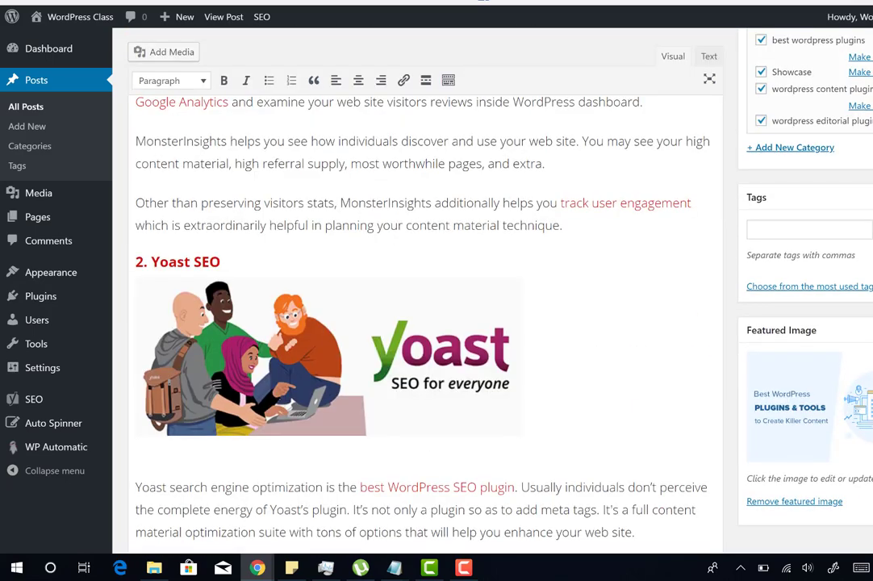
scroll(723, 391, "down", 20)
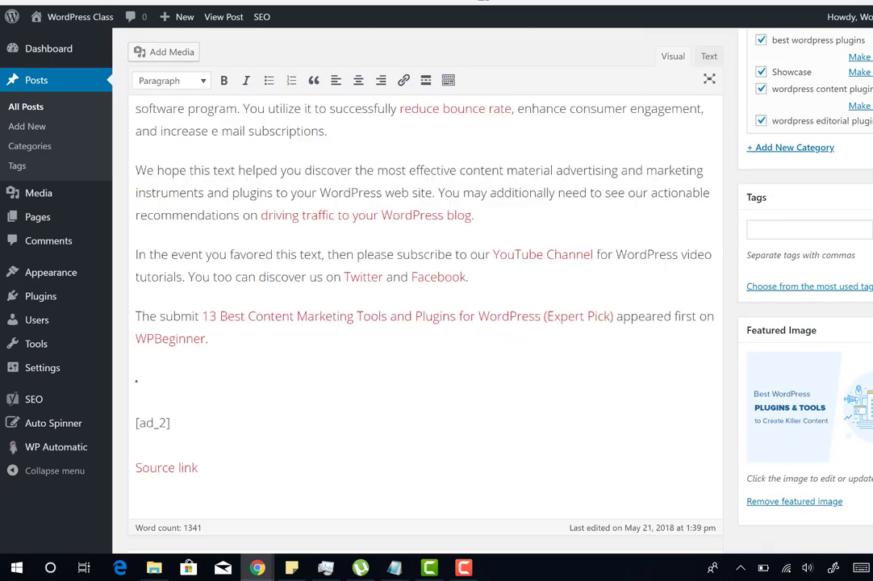
scroll(724, 391, "down", 15)
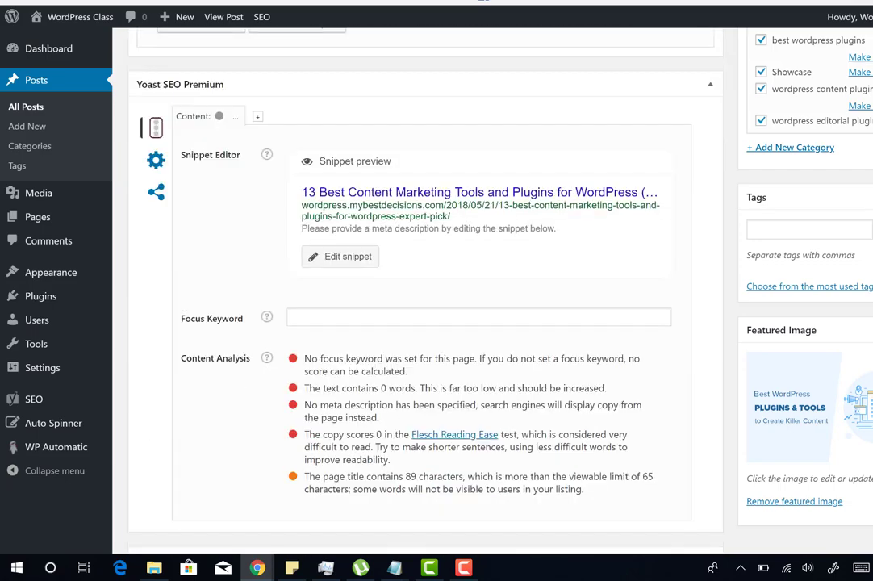
scroll(723, 390, "up", 6)
scroll(424, 283, "up", 3)
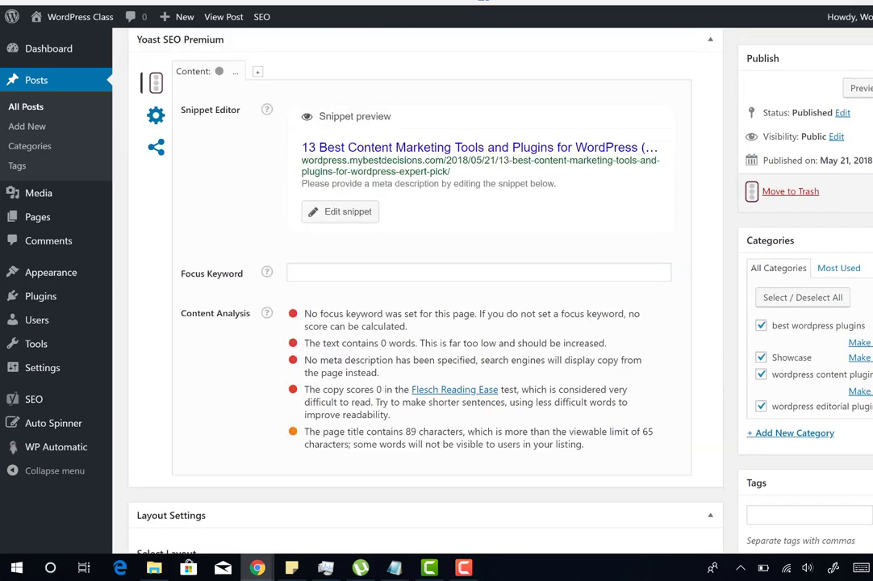
scroll(424, 282, "down", 1)
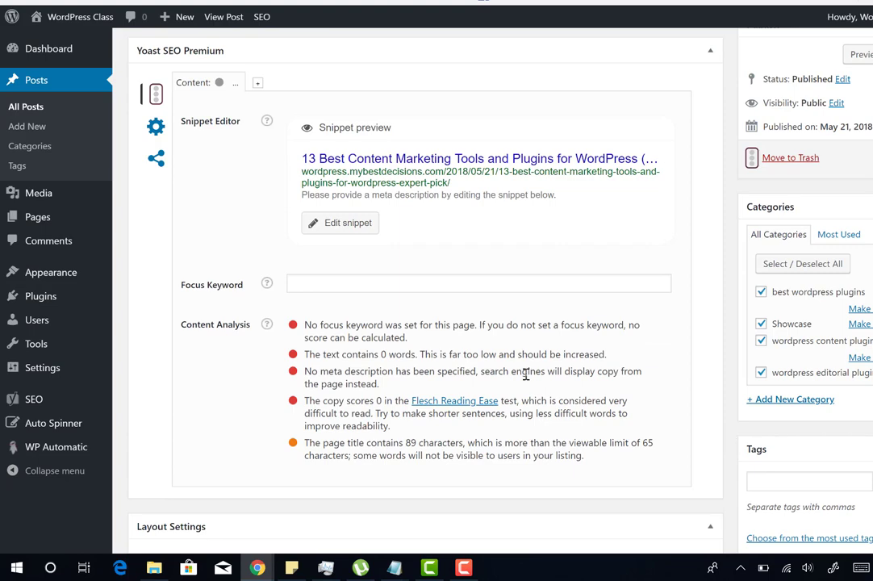
right_click(362, 285)
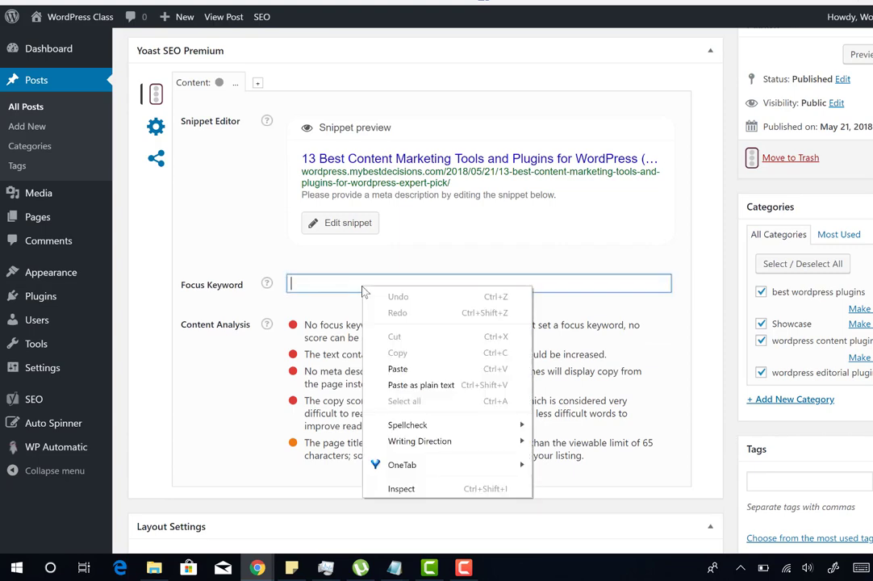
left_click(398, 370)
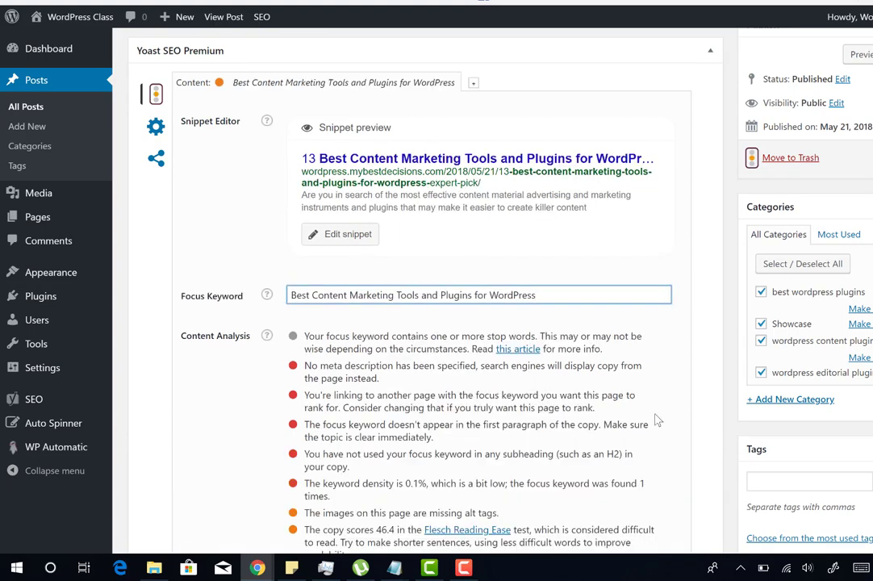
Review the Yoast content analysis results for the focus keyword, including the remark about the page title's length
scroll(654, 415, "down", 4)
scroll(655, 415, "down", 2)
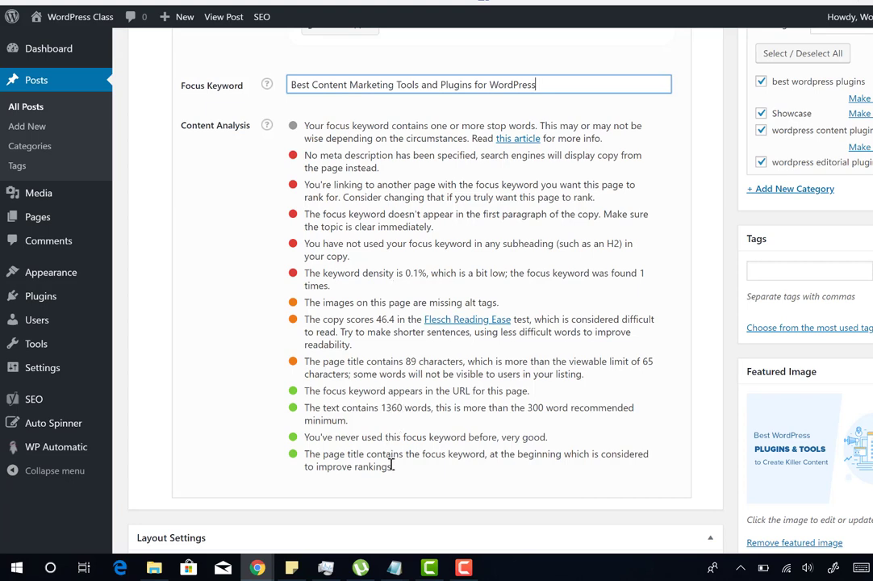
left_click(509, 394)
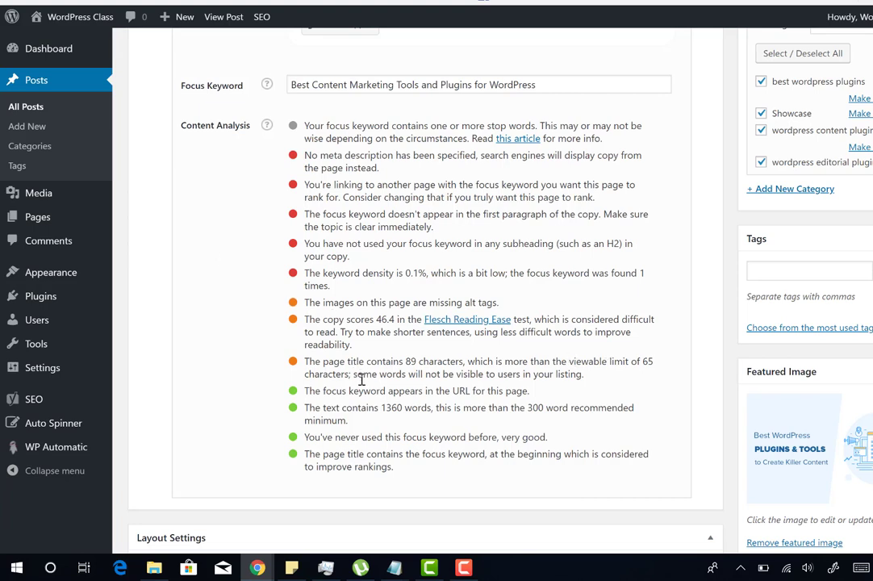
left_click_drag(369, 362, 509, 363)
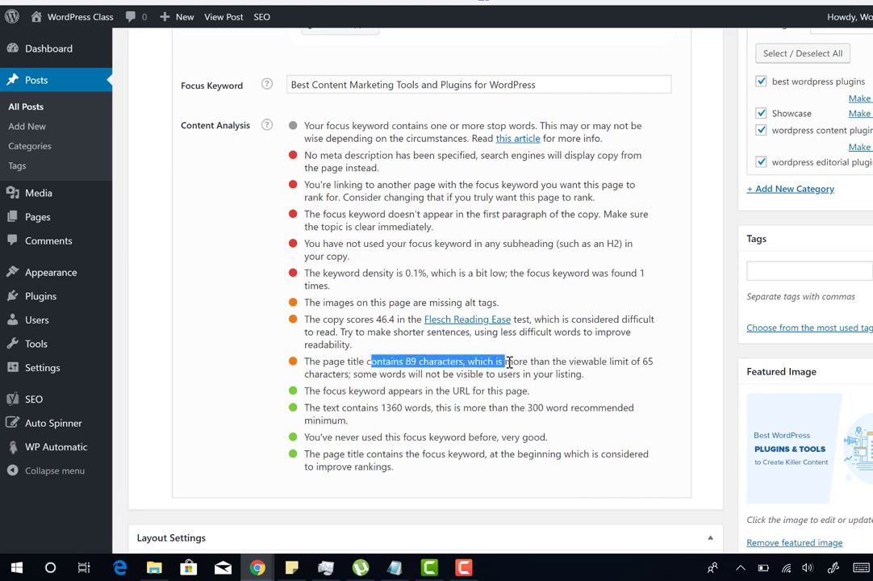
left_click(562, 362)
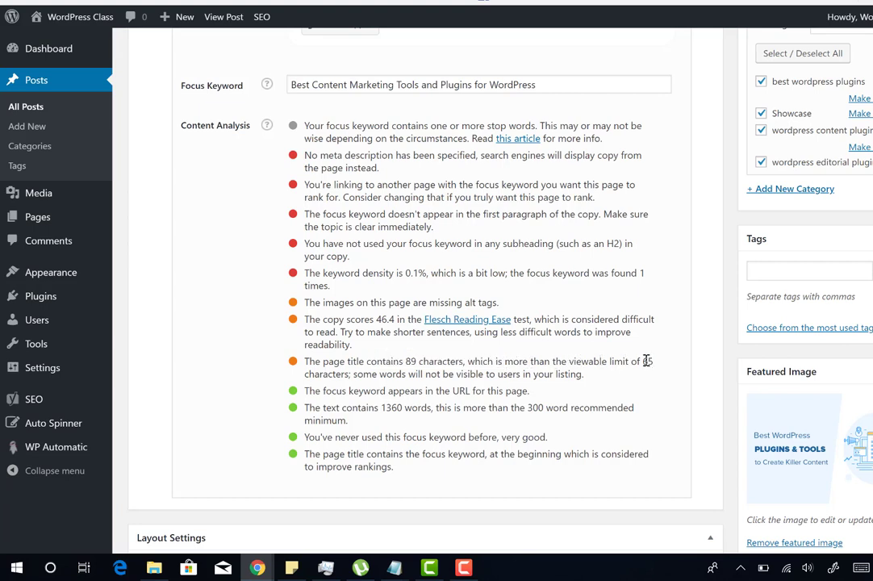
left_click_drag(646, 363, 350, 379)
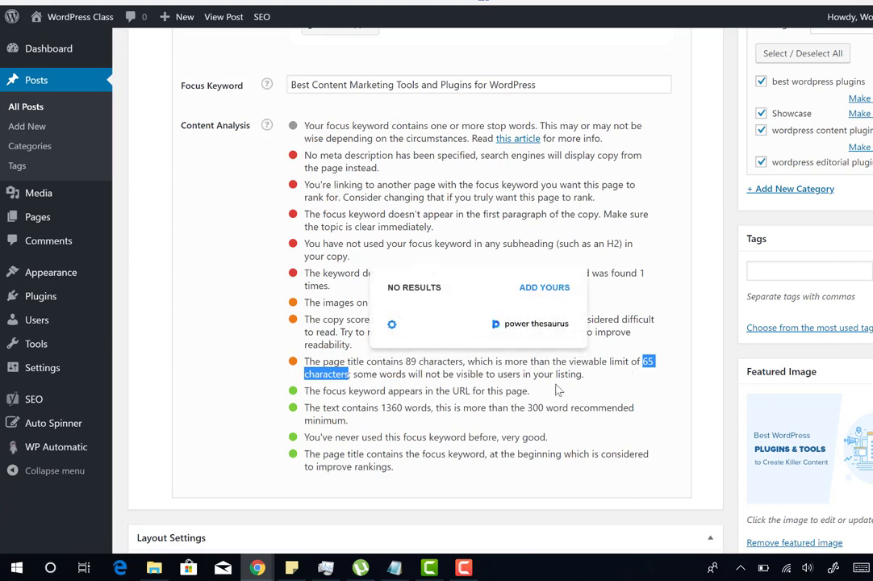
left_click(678, 376)
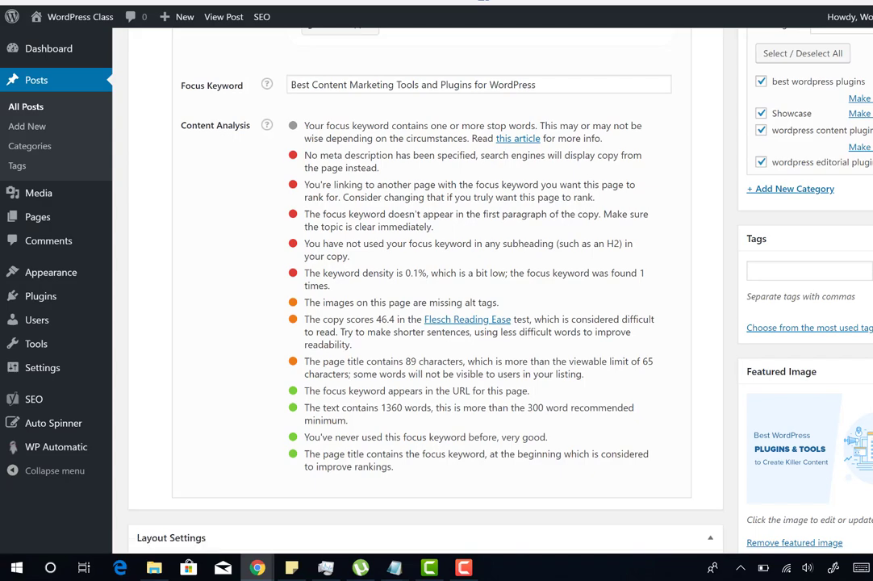
Insert "the 13 Best Content Marketing Tools and Plugins for WordPress," after "On this article," in the post's opening paragraph
scroll(420, 323, "up", 15)
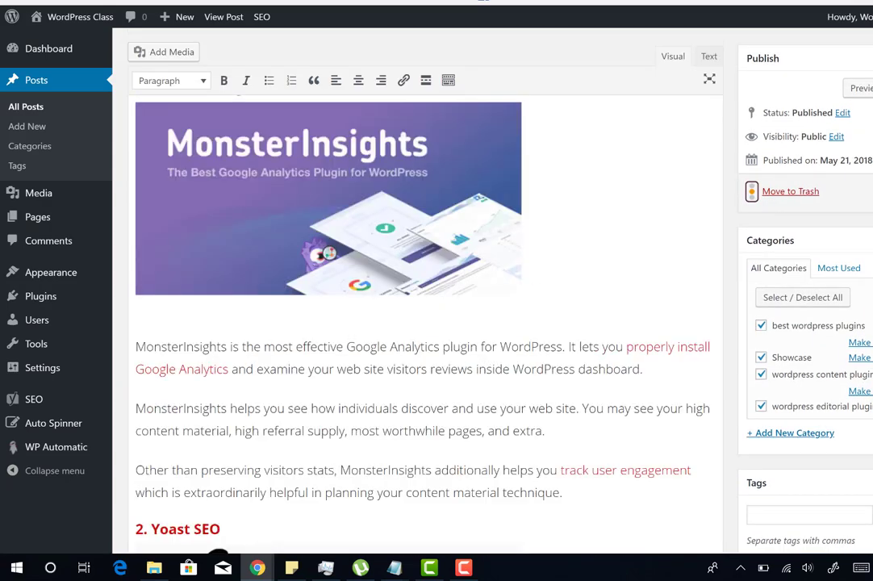
scroll(420, 323, "up", 5)
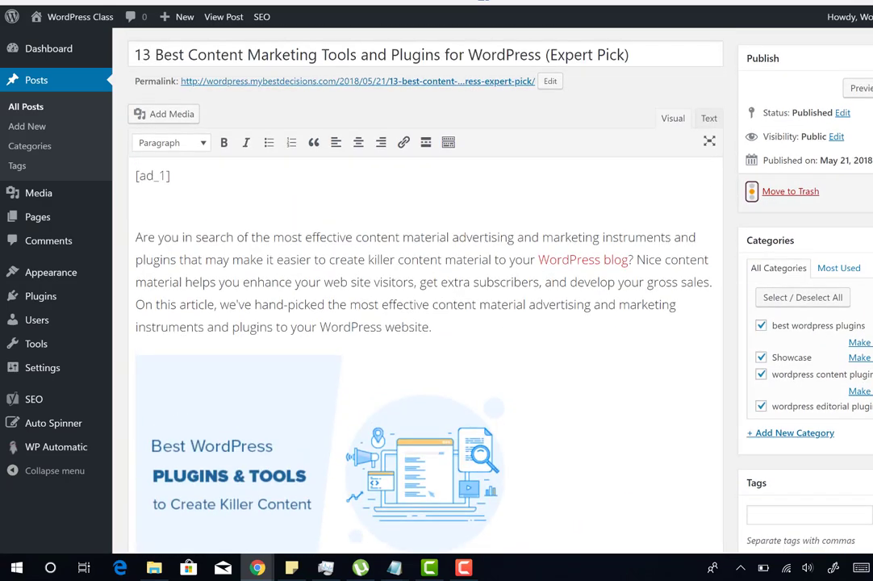
scroll(420, 323, "up", 2)
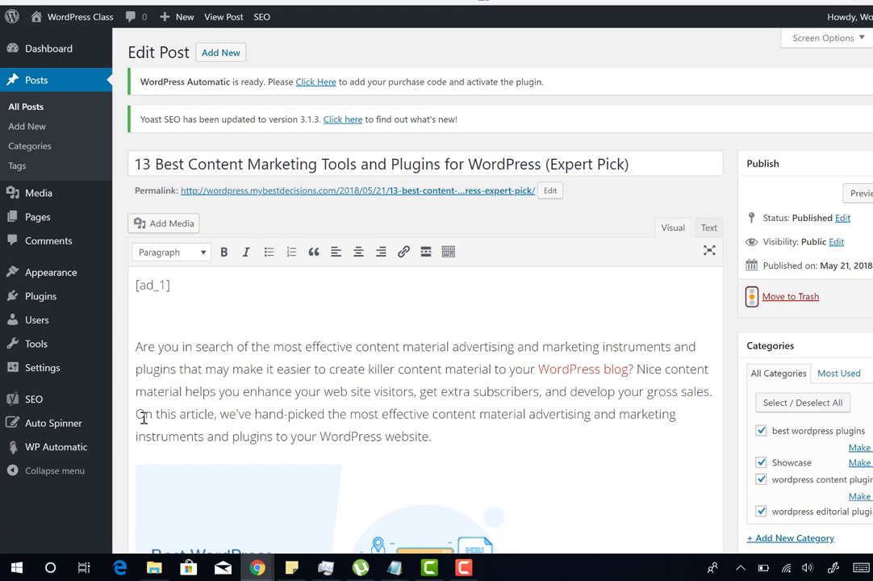
left_click(220, 415)
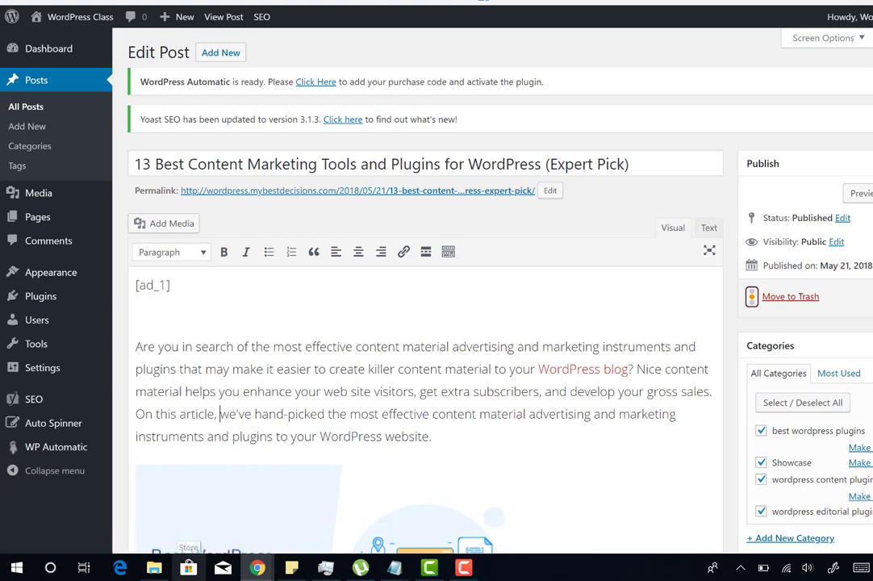
type("the")
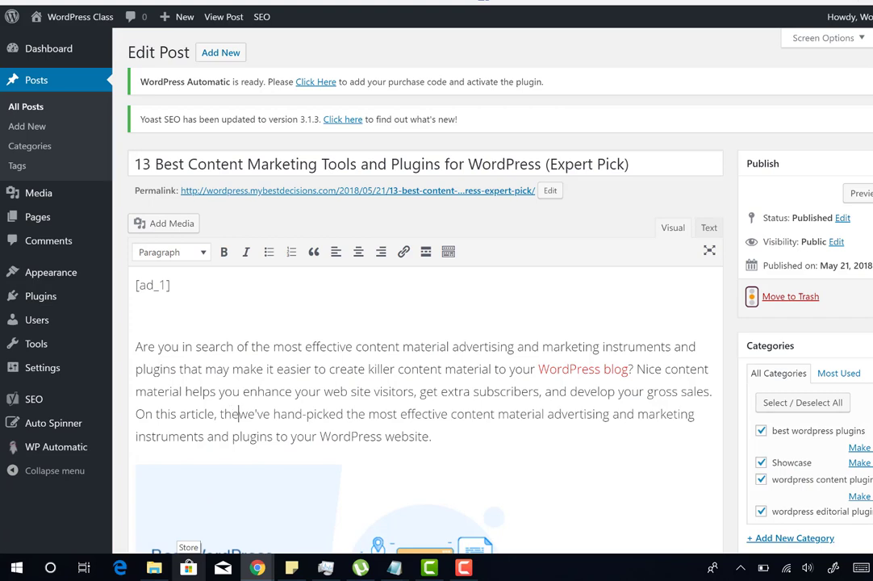
type(" 13")
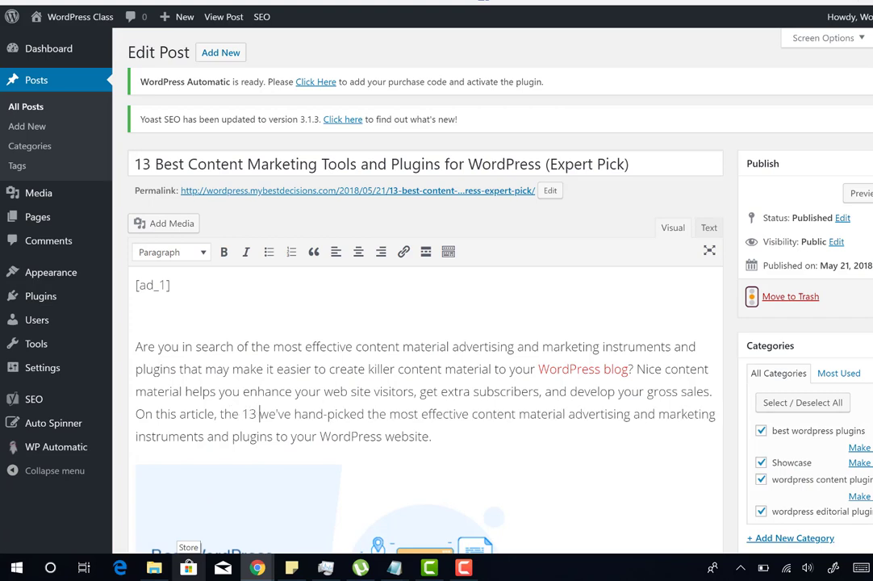
type("Best Content Marketing Tools and Plugins for WordPress")
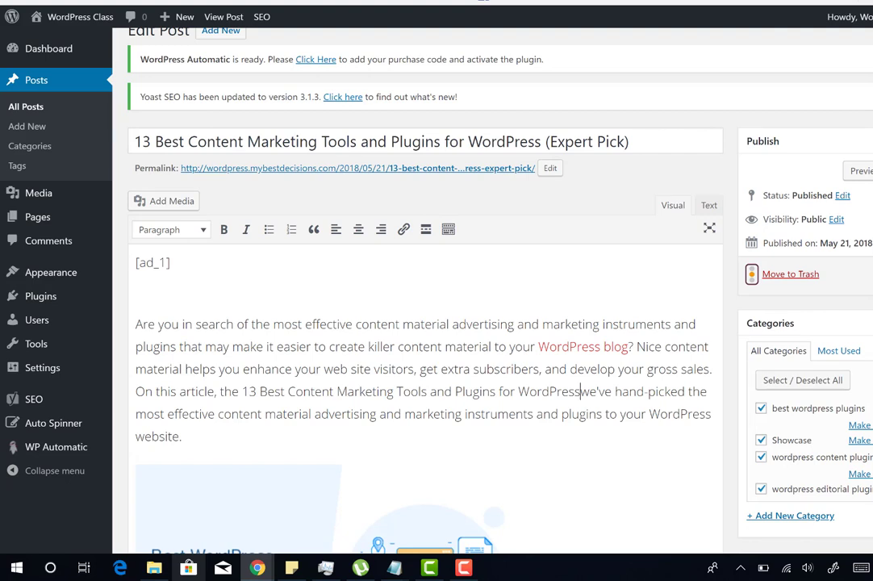
type(",")
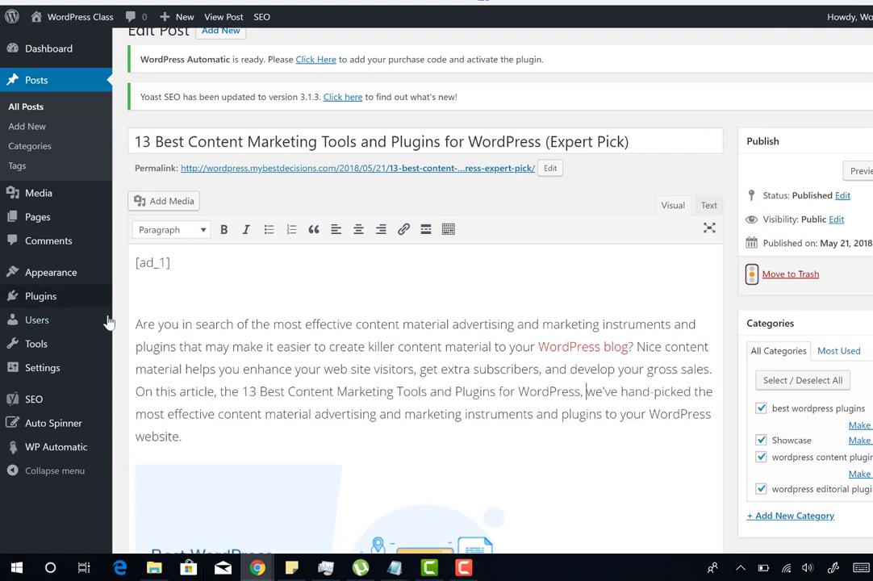
Make "13 Best Content Marketing Tools and Plugins for WordPress" bold in the post's opening paragraph
left_click(243, 393)
left_click_drag(242, 393, 582, 393)
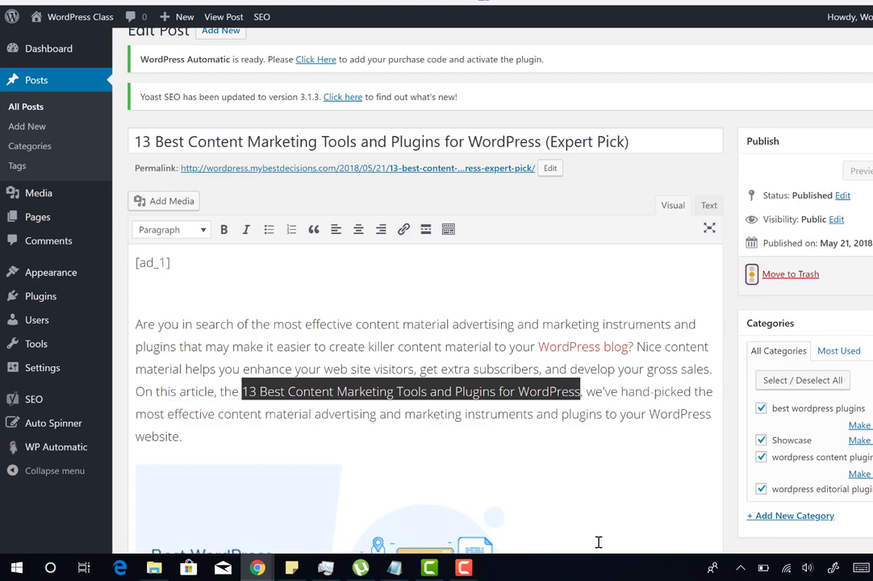
key("ctrl+b")
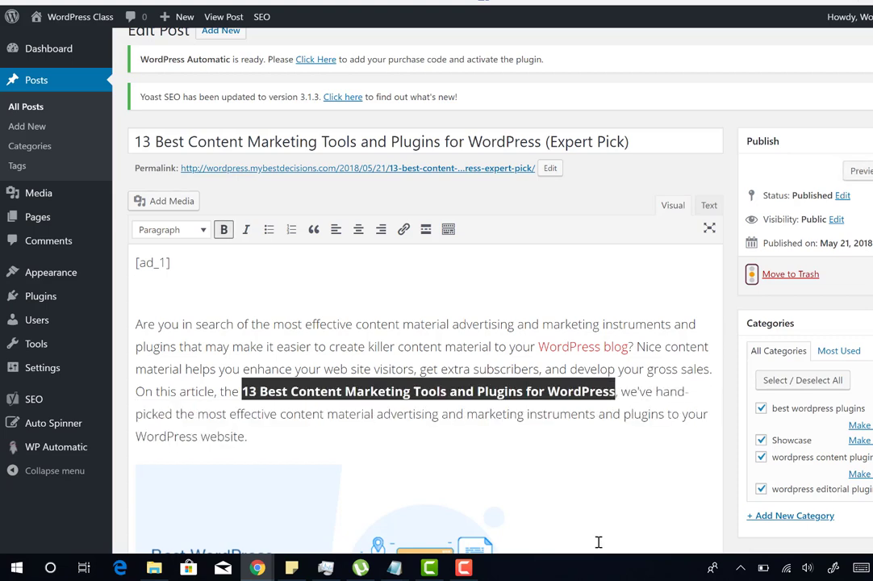
left_click(647, 389)
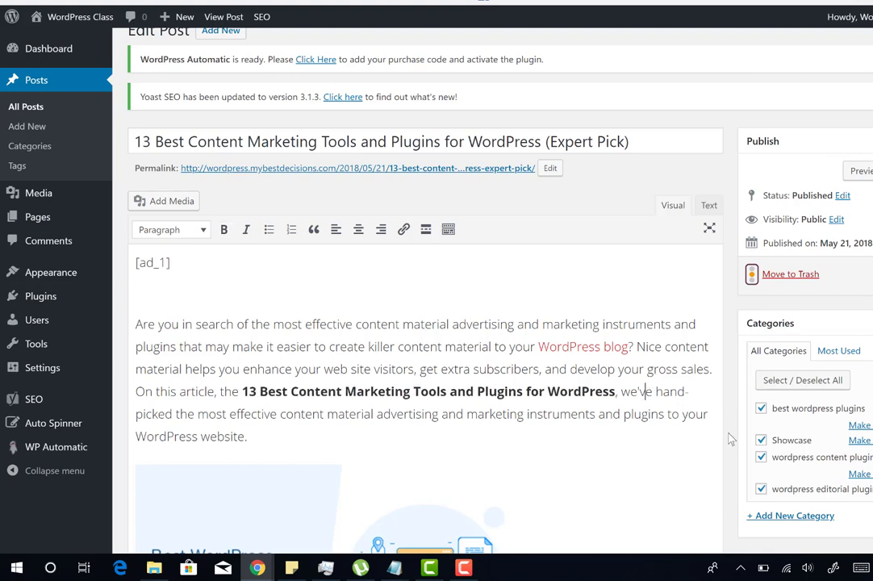
Check the alternative text in the details of the post's first image, leaving its settings as they are
scroll(723, 428, "down", 3)
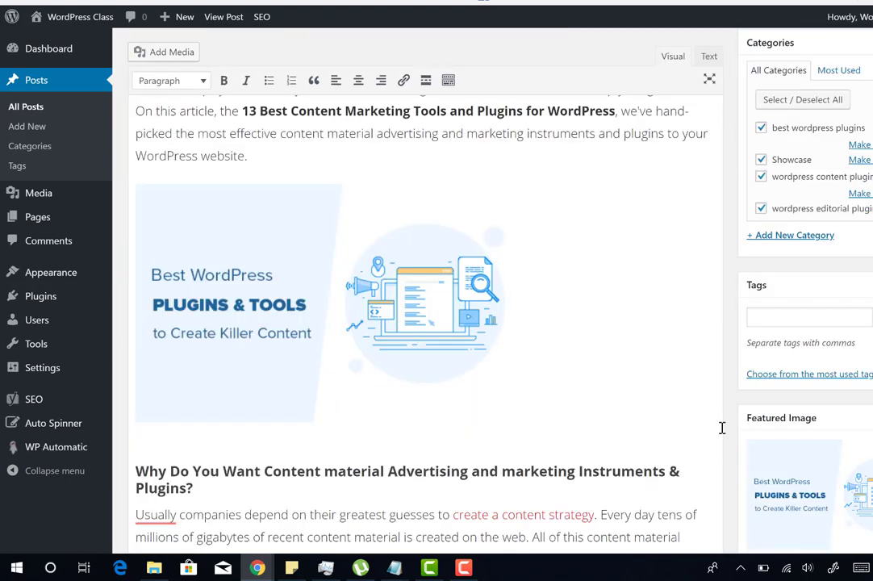
scroll(723, 428, "down", 1)
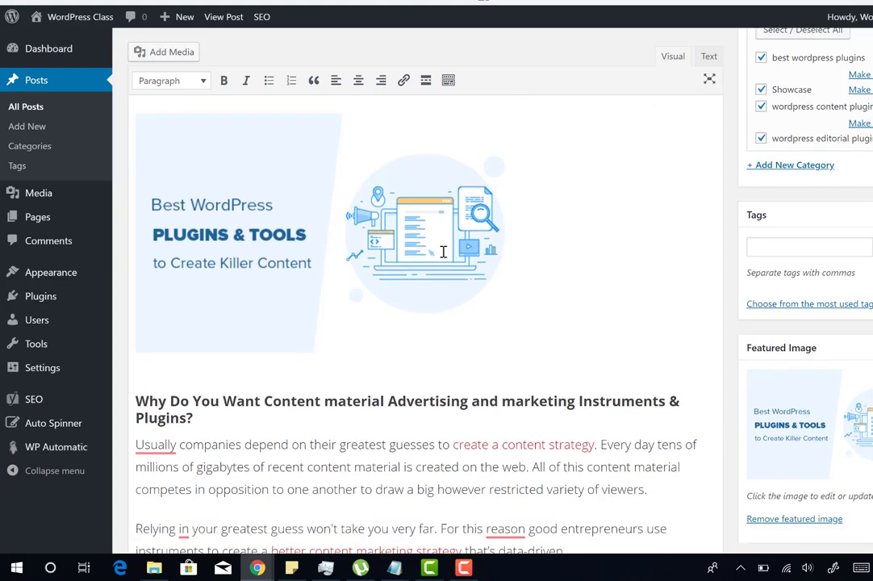
left_click(444, 252)
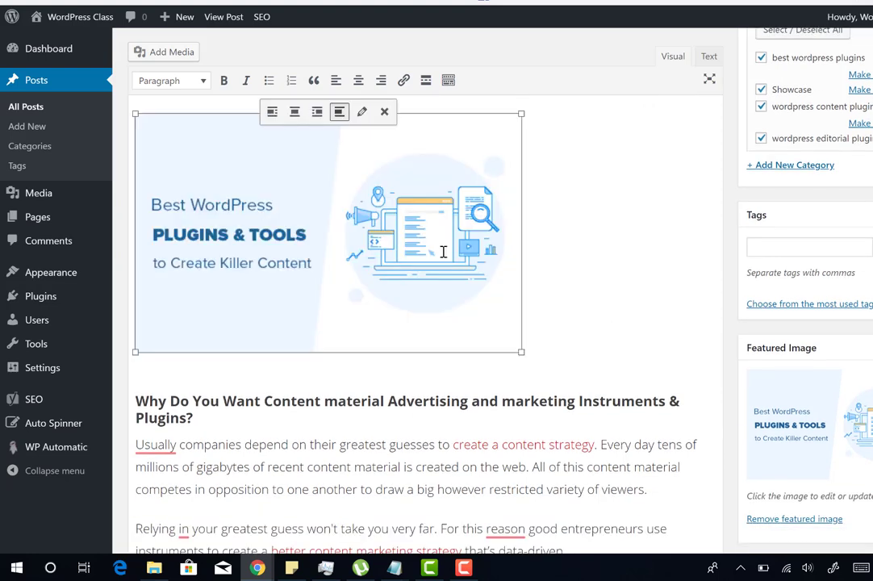
left_click(362, 111)
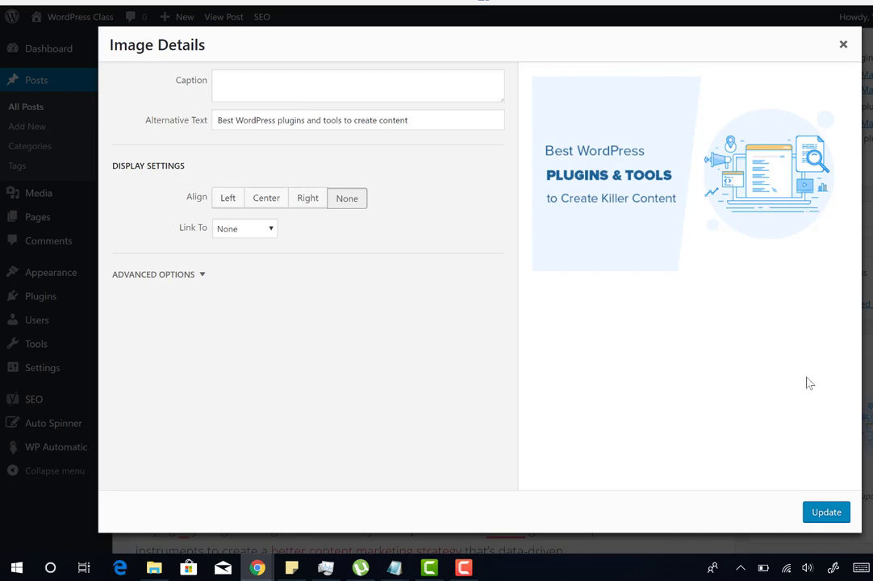
left_click(844, 44)
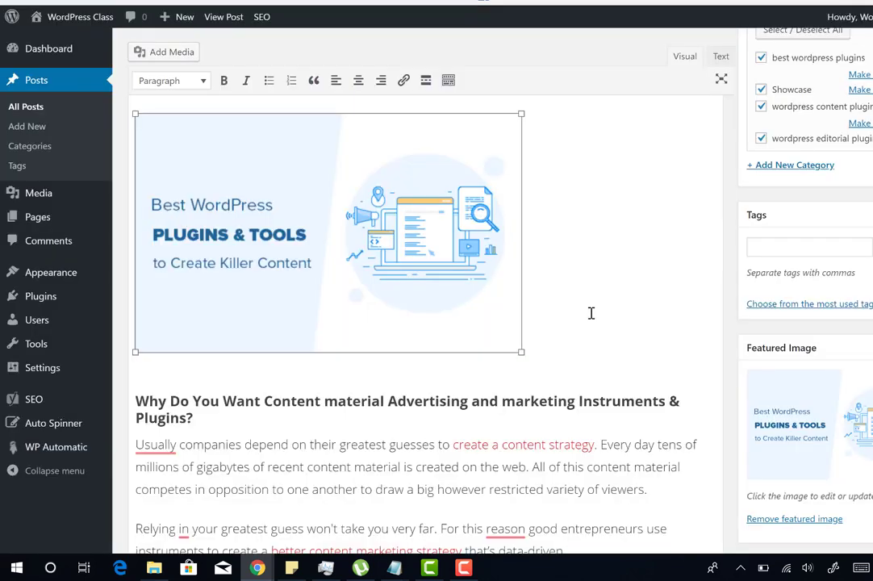
Add a Heading 2 reading "List of Best Content Marketing Tools and Plugins for WordPress:" directly above the "1. MonsterInsights" section
scroll(585, 312, "down", 1)
scroll(585, 313, "down", 3)
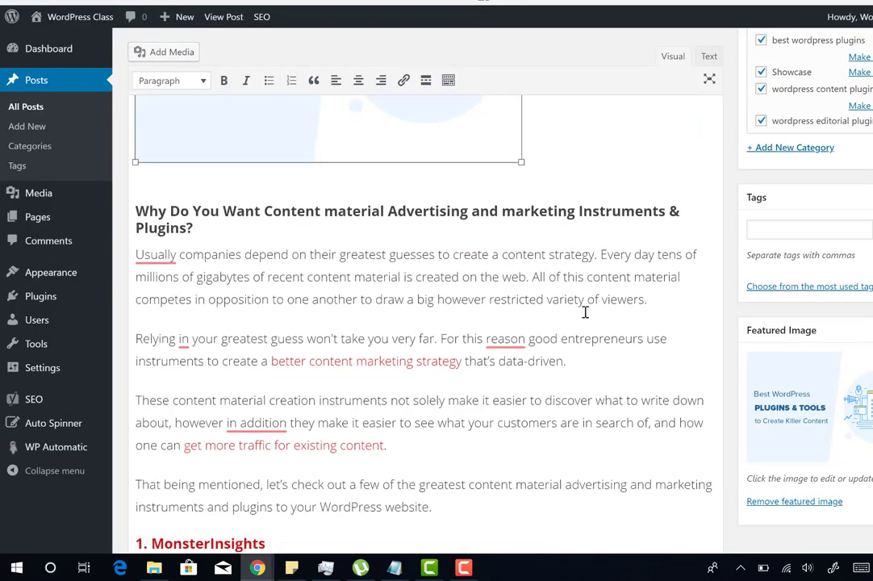
scroll(586, 312, "up", 1)
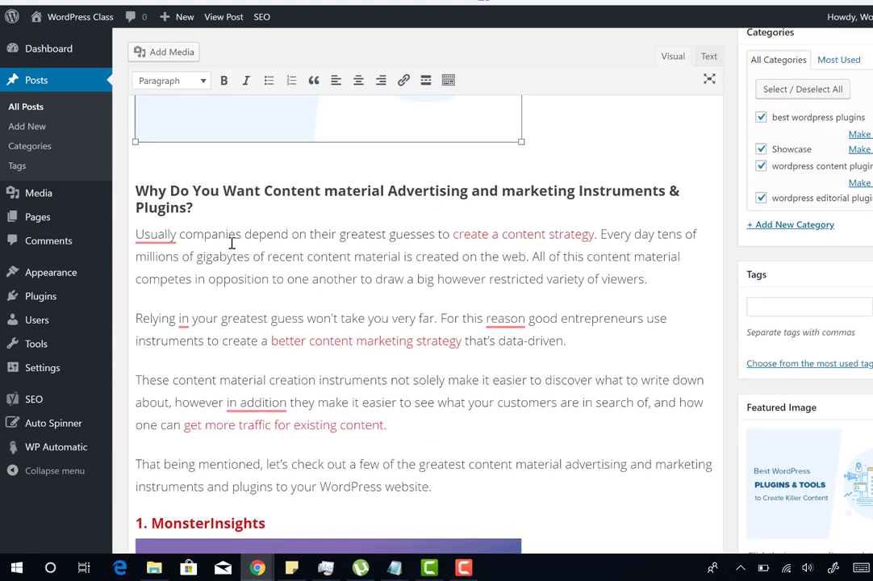
left_click(174, 189)
scroll(174, 189, "down", 1)
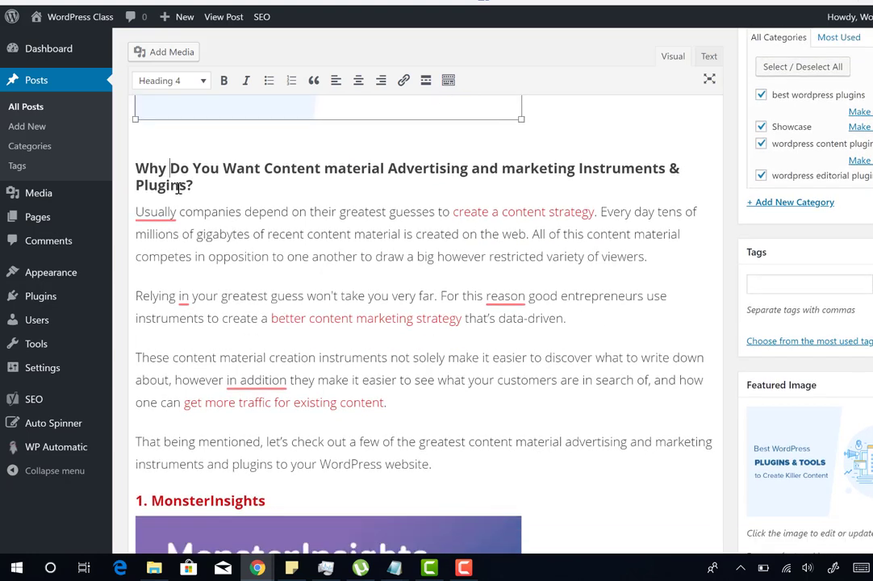
scroll(362, 281, "down", 1)
scroll(362, 281, "down", 5)
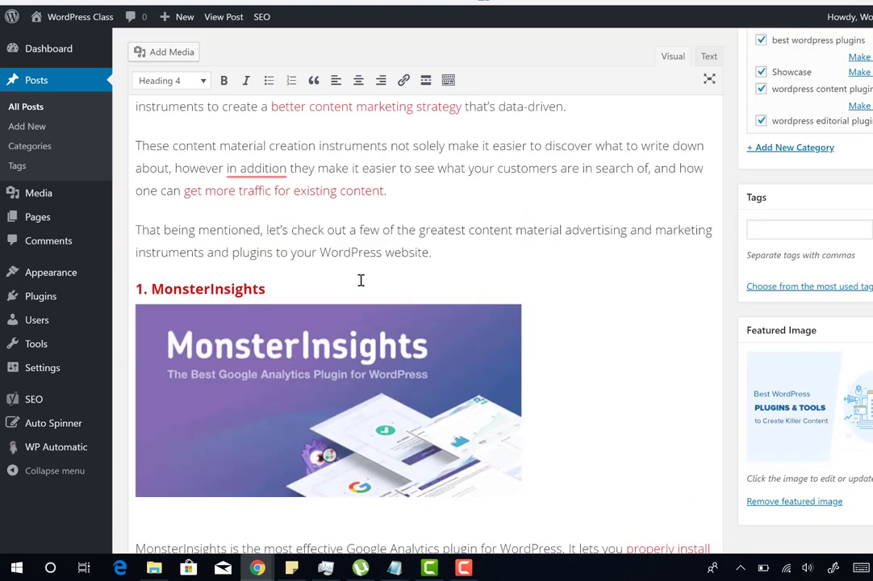
scroll(361, 280, "up", 2)
scroll(361, 280, "up", 3)
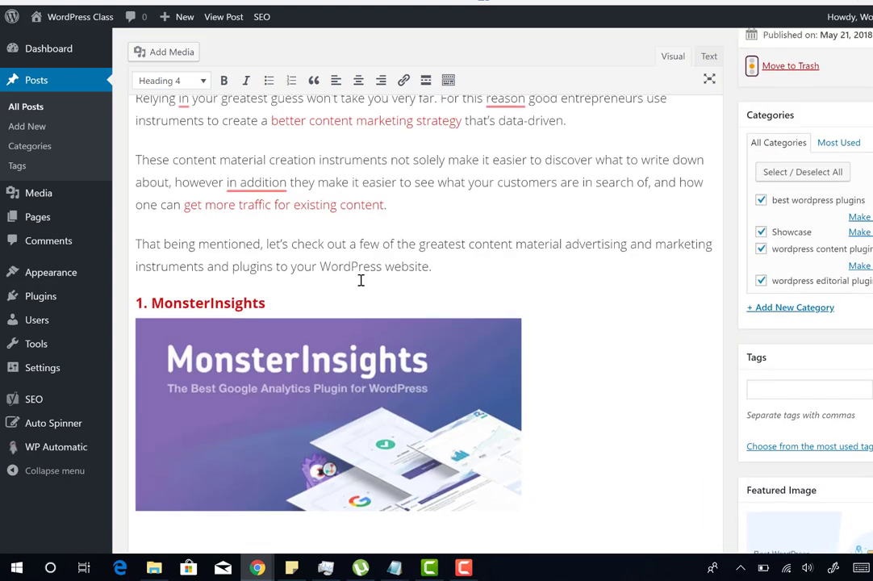
scroll(360, 280, "down", 2)
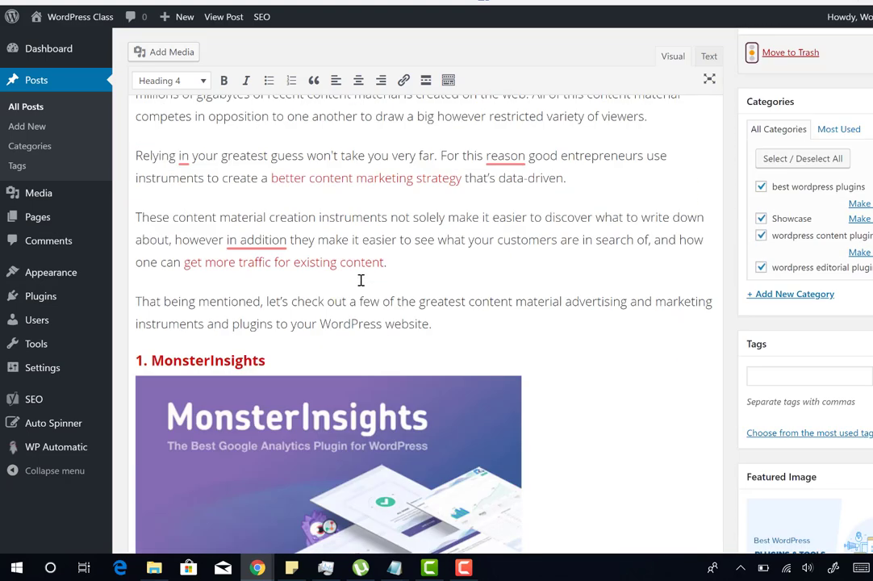
left_click(451, 326)
key("Return")
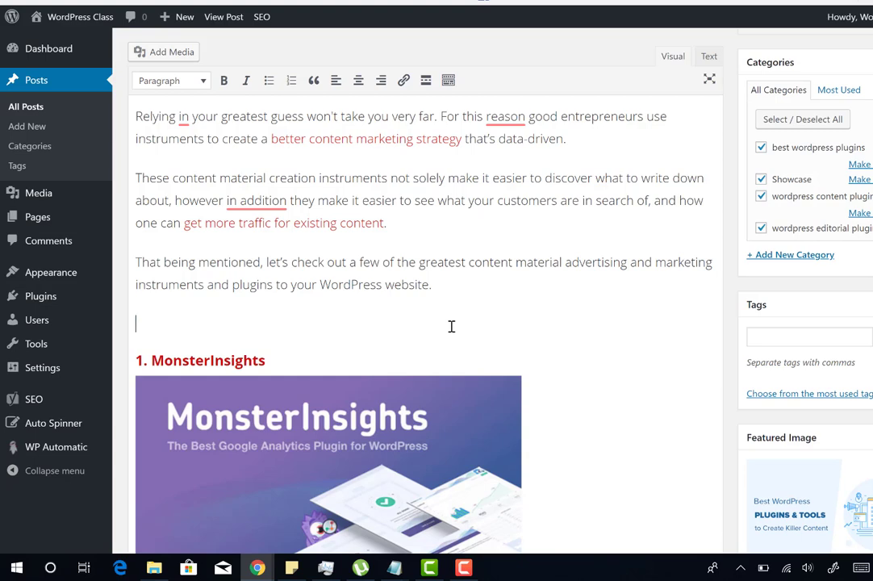
left_click(170, 83)
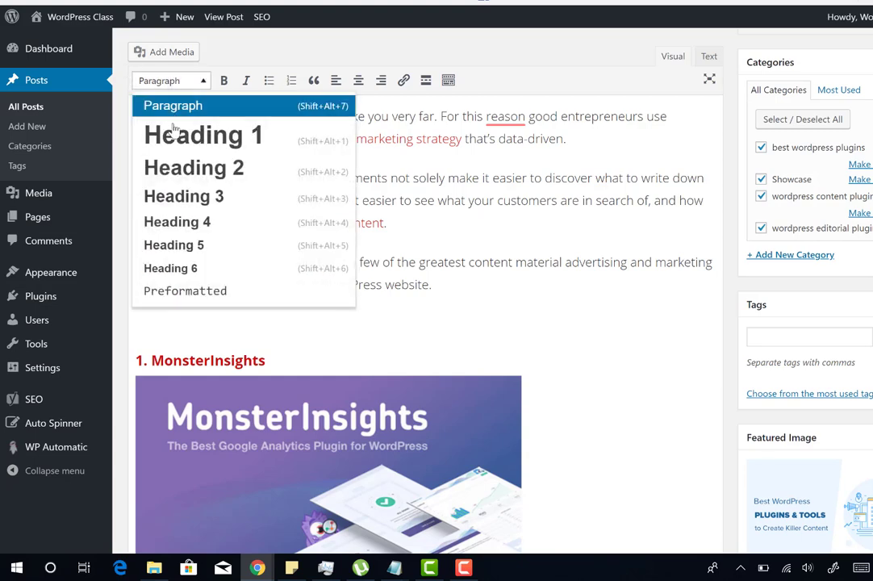
left_click(177, 167)
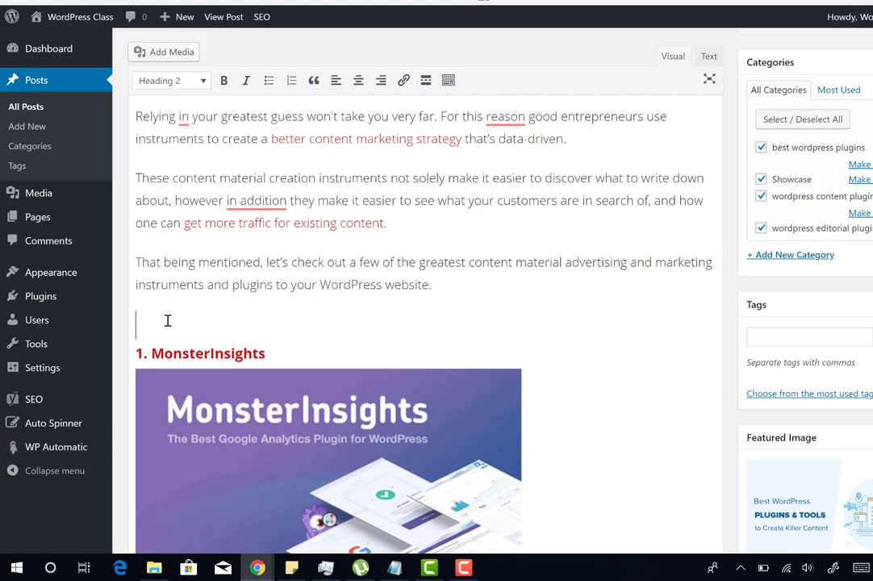
type("List of")
type("Best Content Marketing Tools and Plugins for WordPress")
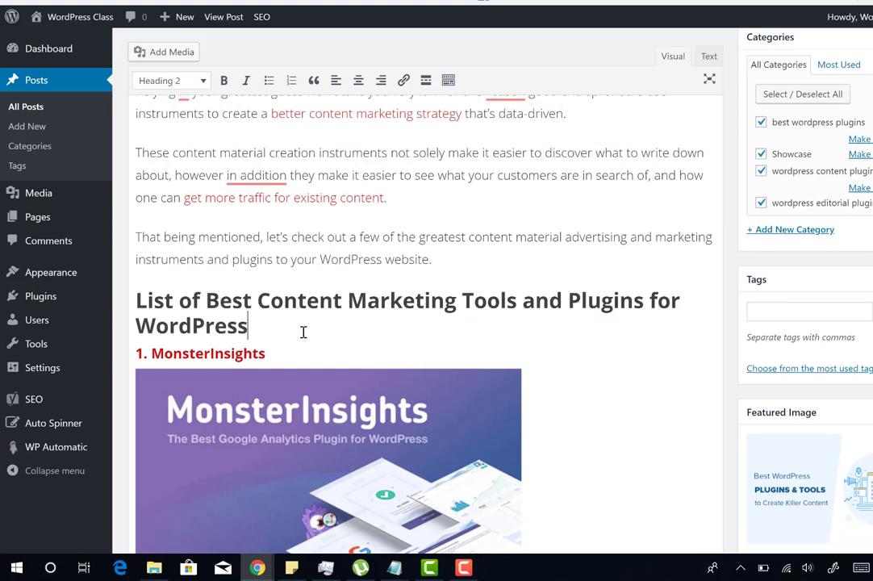
scroll(617, 354, "down", 2)
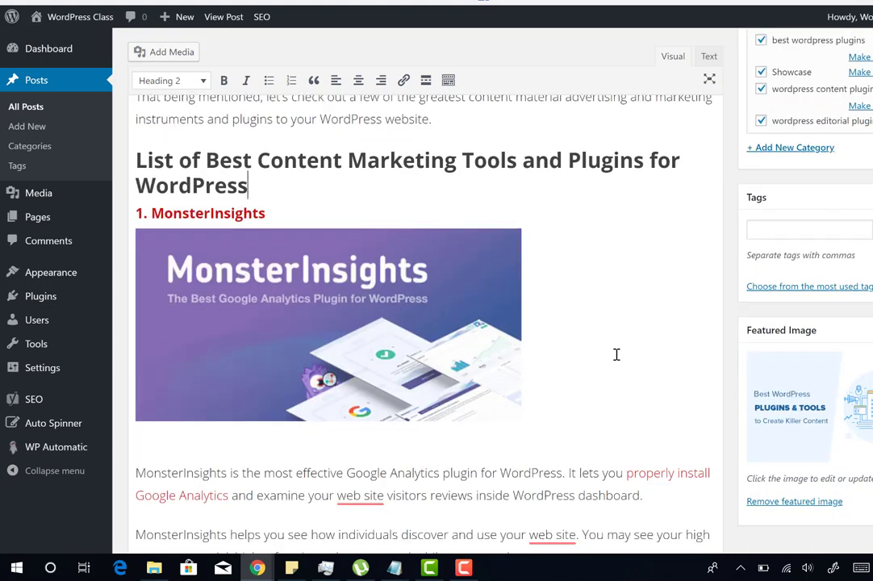
type(":")
Append "Best Content Marketing Tools and Plugins for WordPress" to the alternative text of the image under "2. Yoast SEO" and update it
scroll(645, 354, "down", 5)
scroll(653, 355, "down", 2)
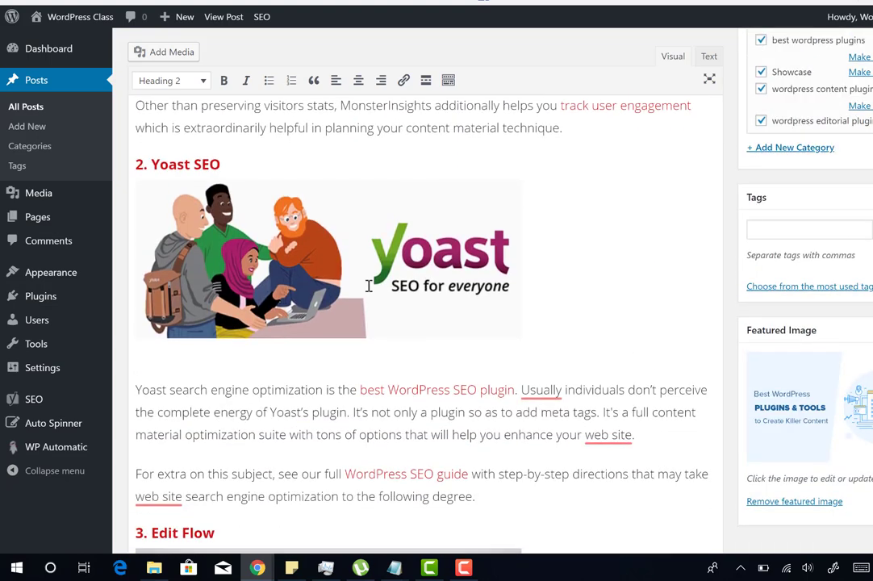
left_click(339, 260)
left_click(362, 159)
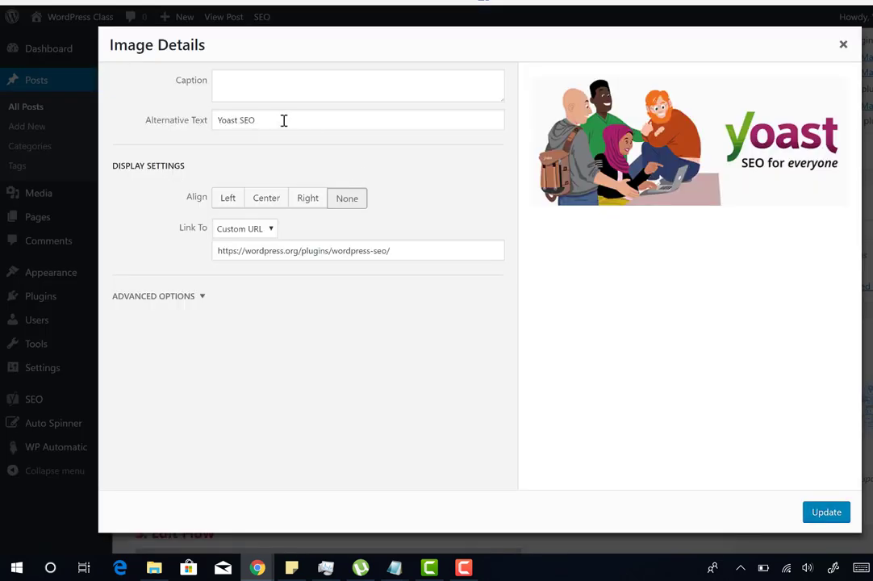
left_click(283, 119)
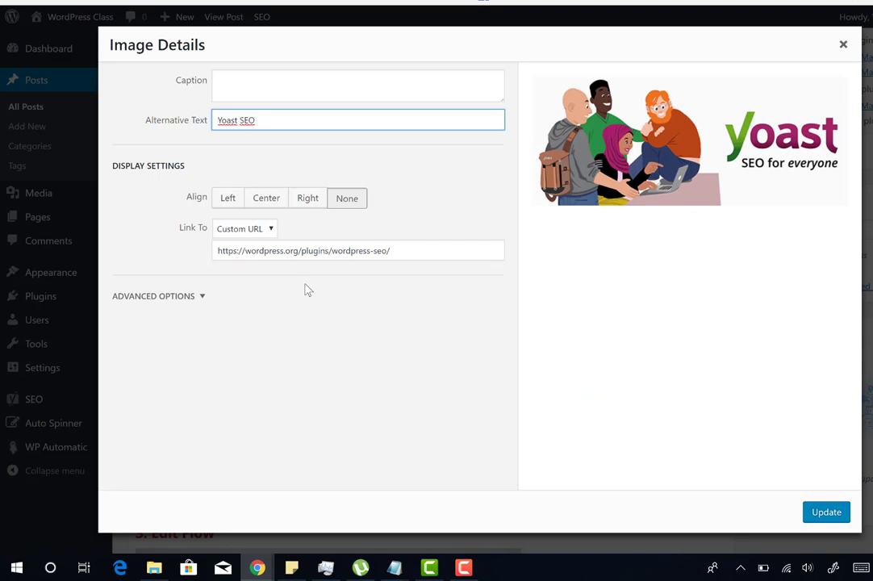
type("Best Content Marketing Tools and Plugins for WordPress")
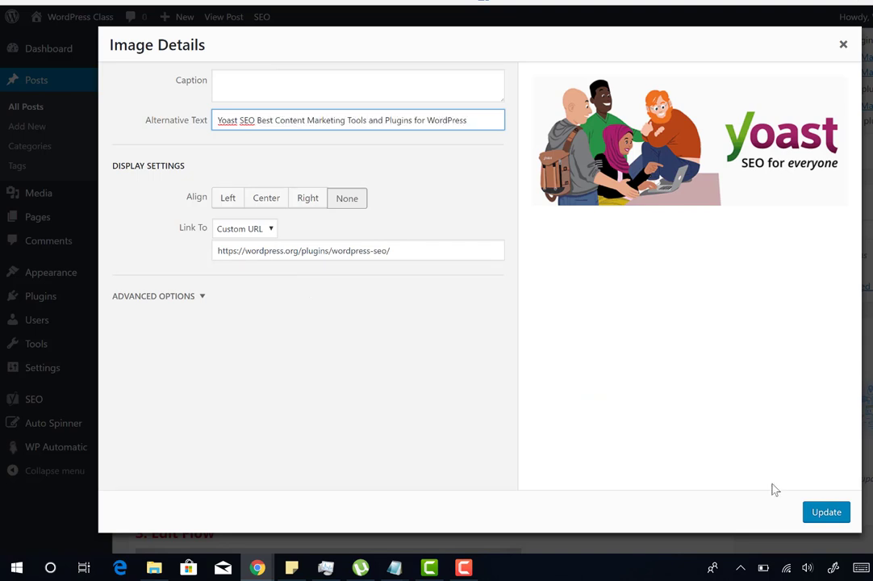
left_click(825, 513)
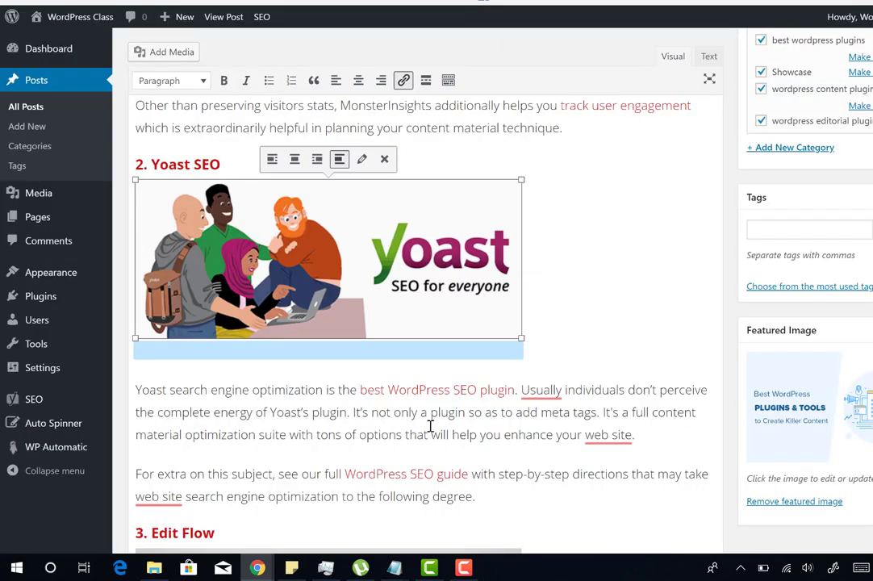
Correct "web sites" to "websites" in the IFTTT paragraph above "10. Shared Counts" using the Grammarly suggestion
scroll(452, 427, "down", 5)
scroll(430, 426, "down", 13)
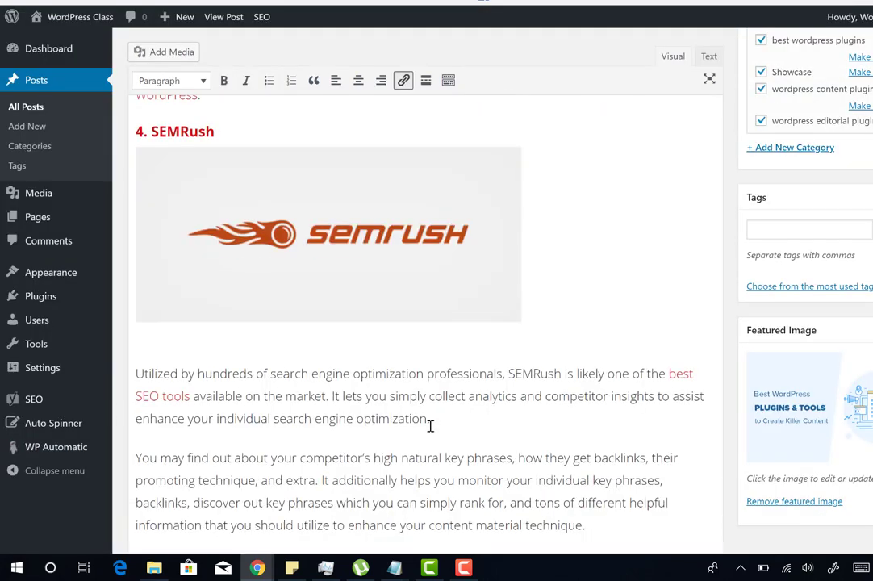
scroll(430, 426, "down", 15)
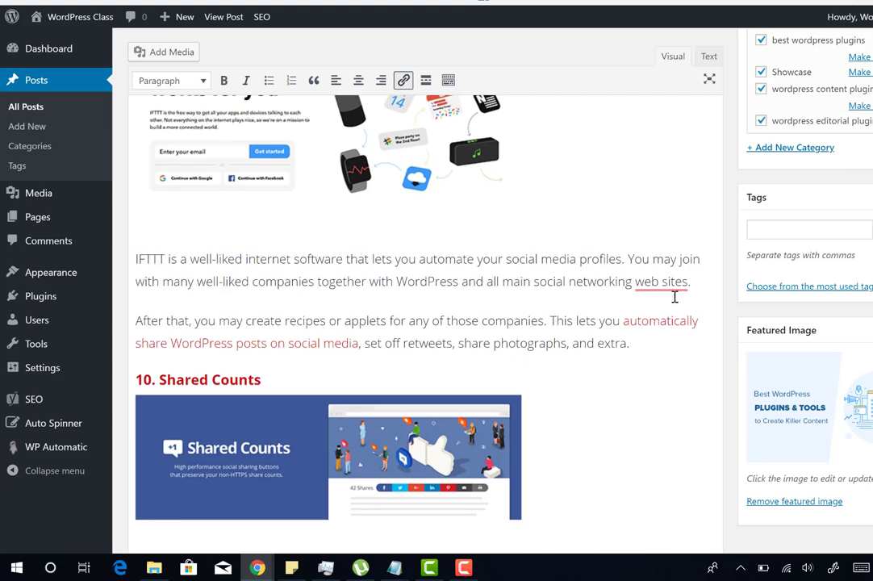
mouse_move(663, 281)
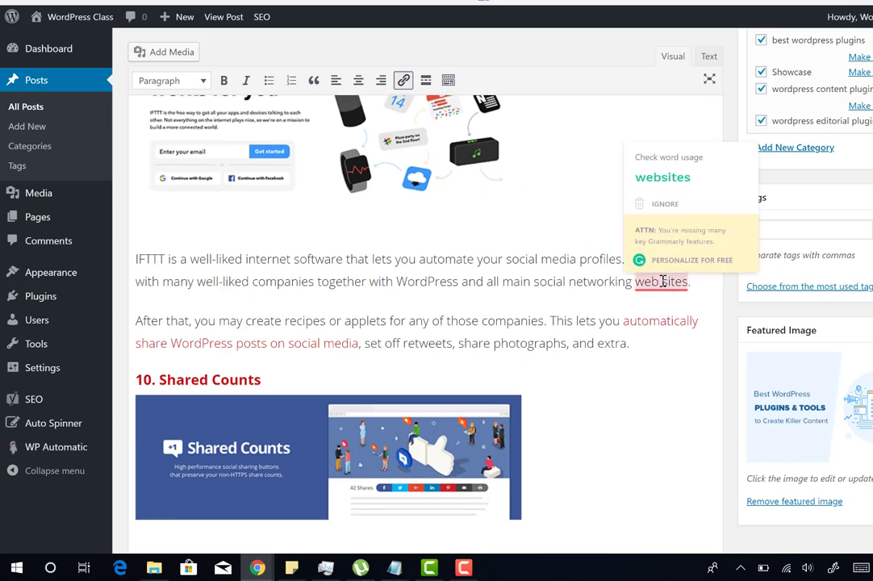
left_click(654, 177)
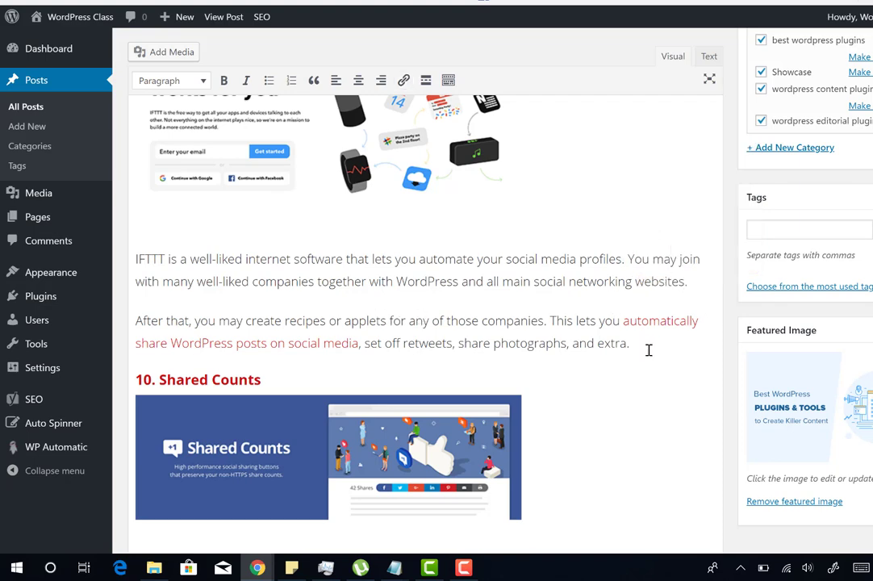
Review the Yoast SEO Premium snippet preview and content analysis below the rest of the post
scroll(648, 349, "down", 6)
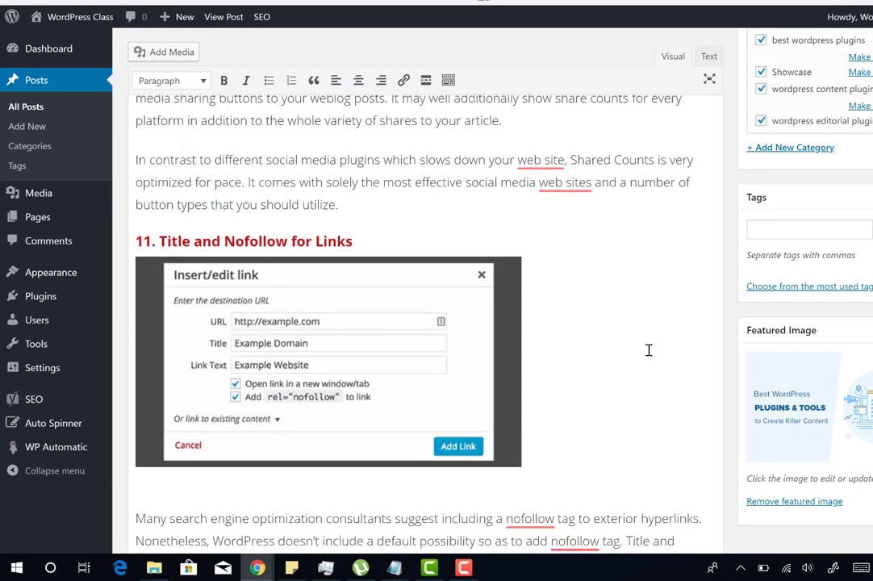
scroll(648, 350, "down", 15)
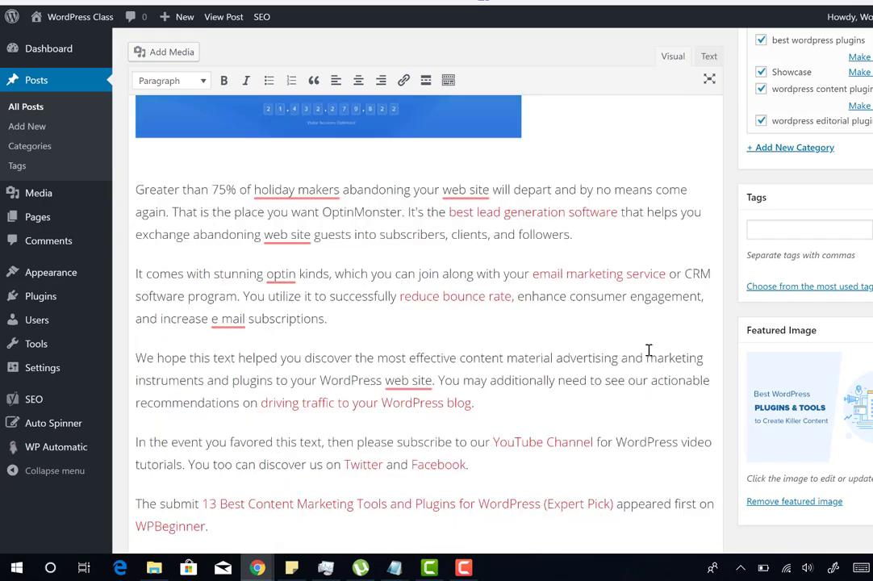
scroll(648, 350, "down", 15)
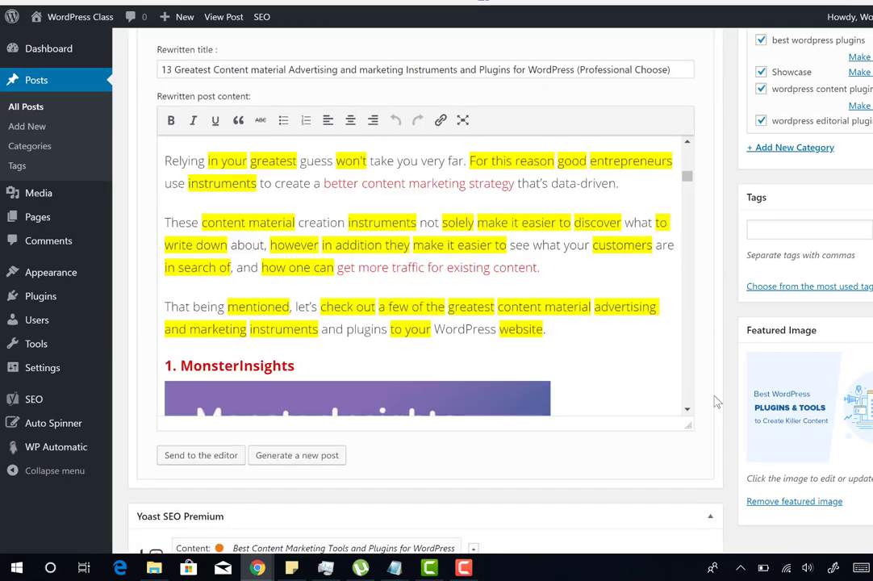
scroll(714, 401, "down", 5)
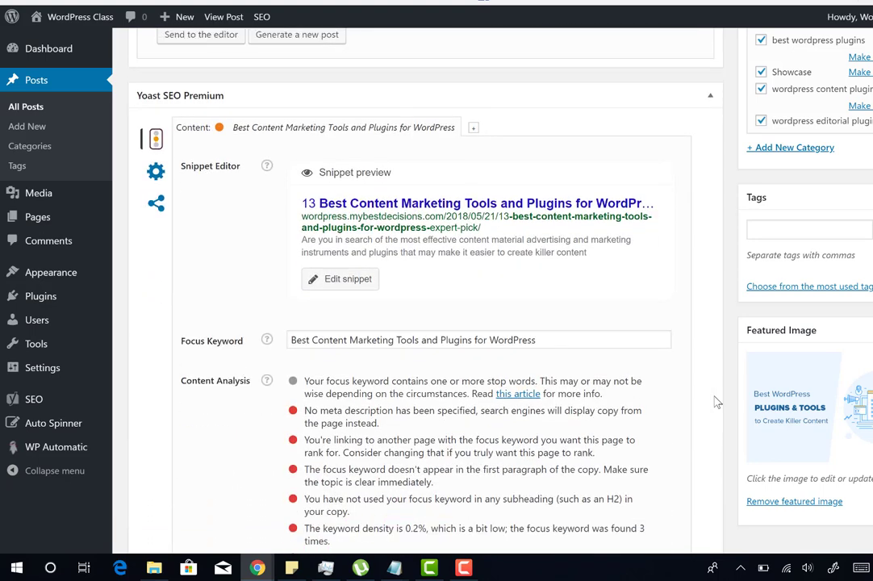
scroll(716, 401, "down", 2)
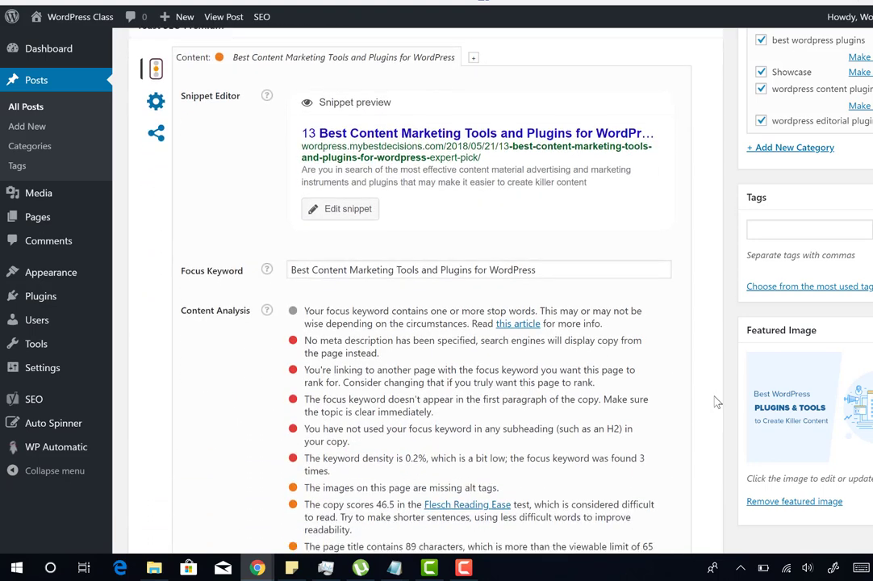
scroll(716, 401, "down", 1)
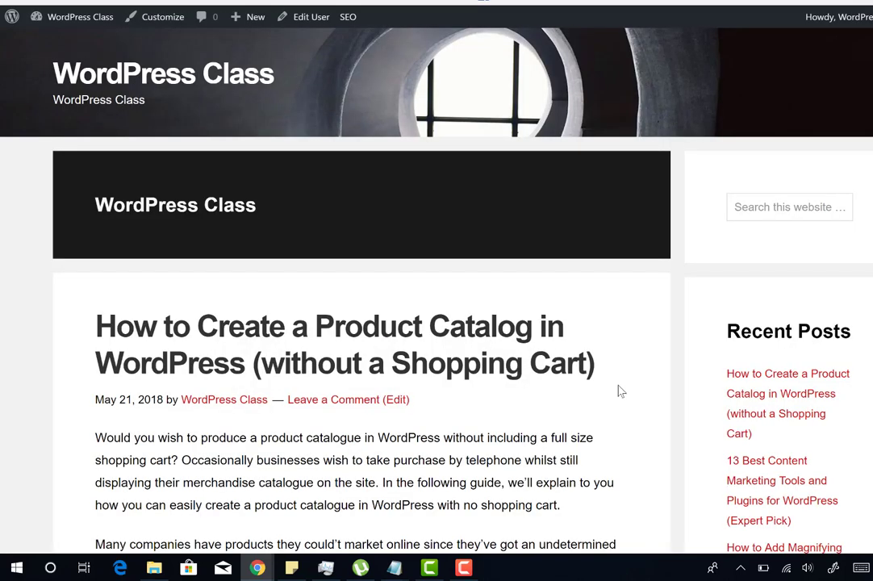
Copy the link address of "How to Create a Product Catalog in WordPress (without a Shopping Cart)" from Recent Posts on the site
scroll(615, 420, "down", 5)
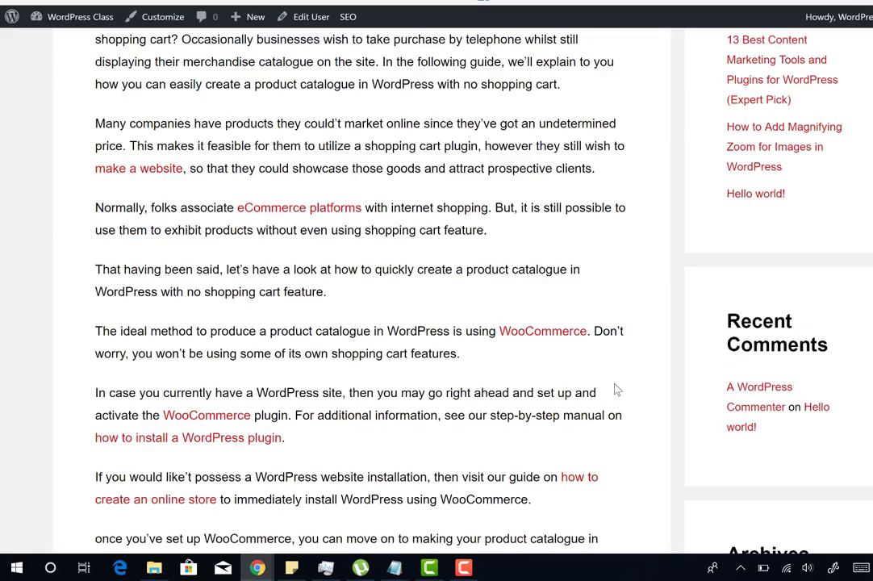
scroll(676, 318, "up", 2)
scroll(676, 318, "up", 1)
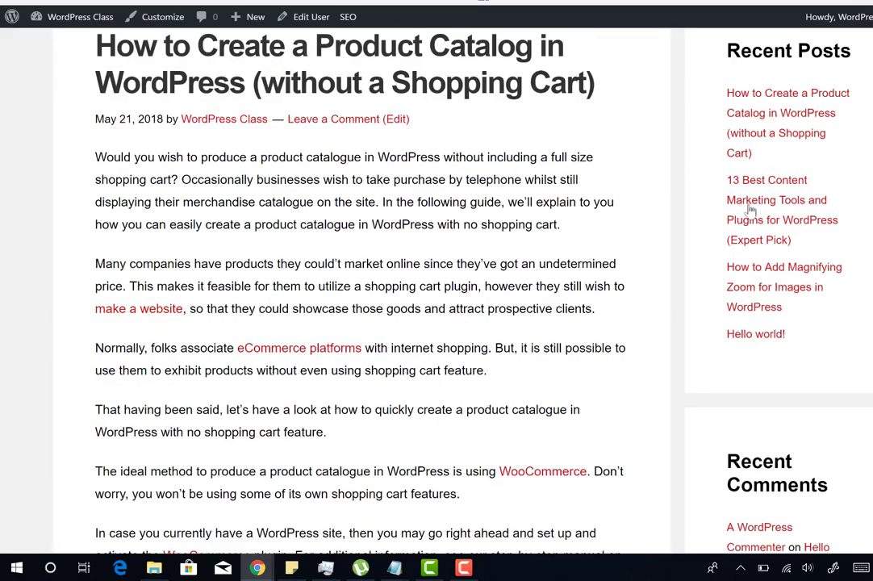
right_click(765, 121)
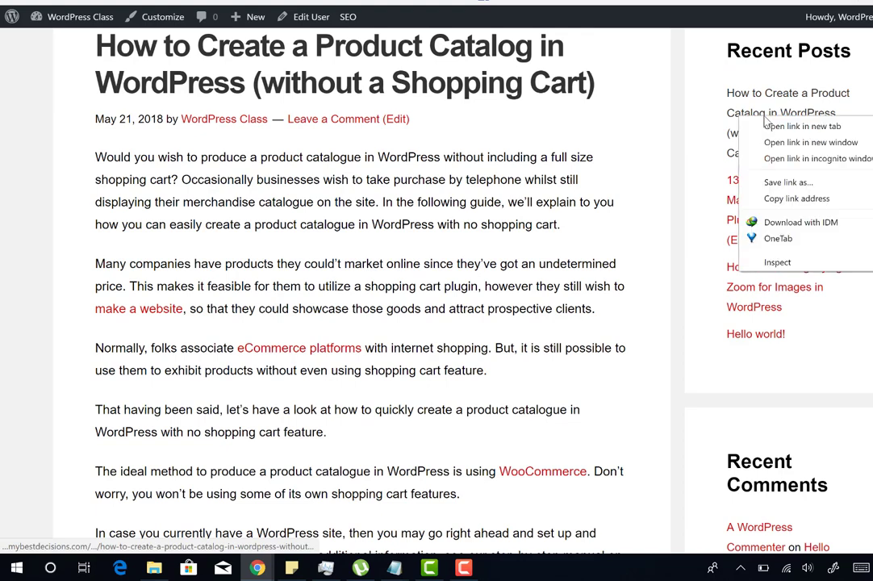
left_click(772, 207)
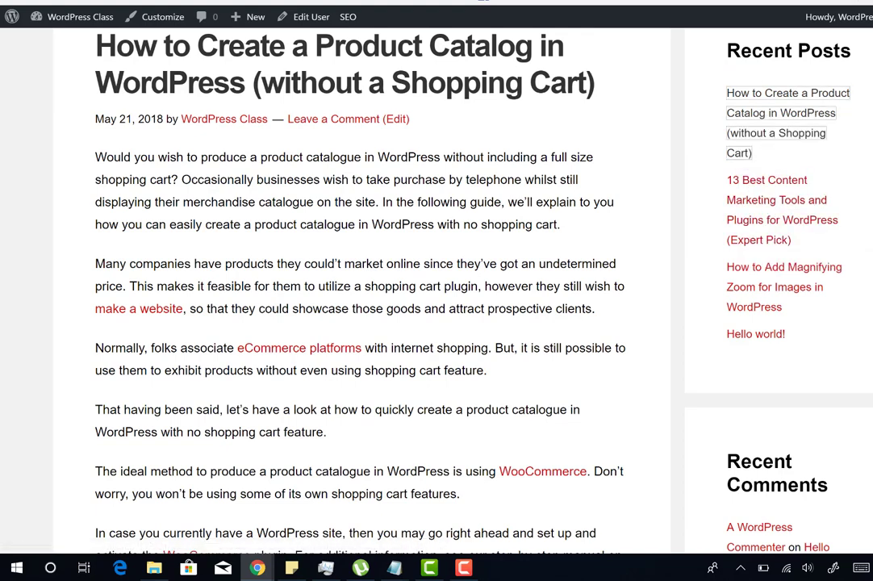
Return to the editor of the "13 Best Content Marketing Tools" post and collapse its Wordpress Auto Spinner box
key("ctrl+Tab")
scroll(684, 312, "up", 3)
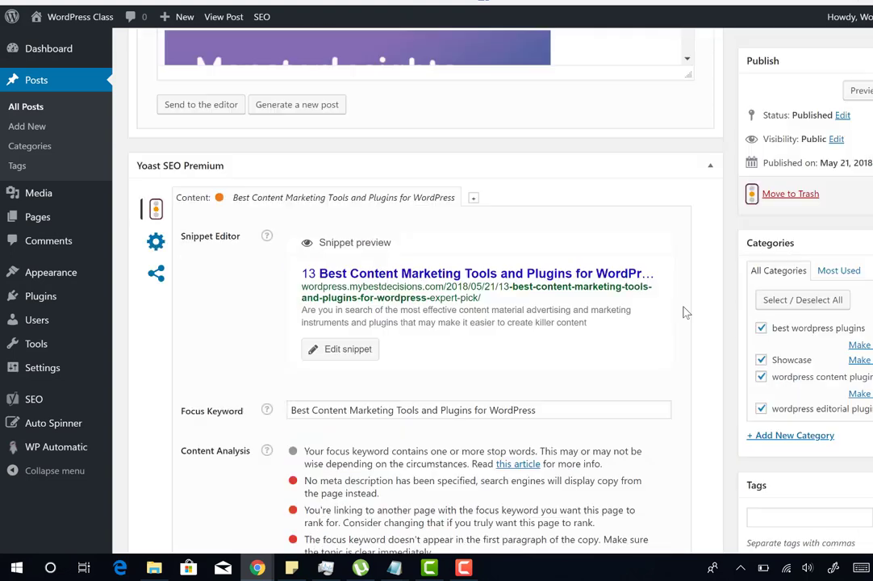
scroll(684, 313, "up", 4)
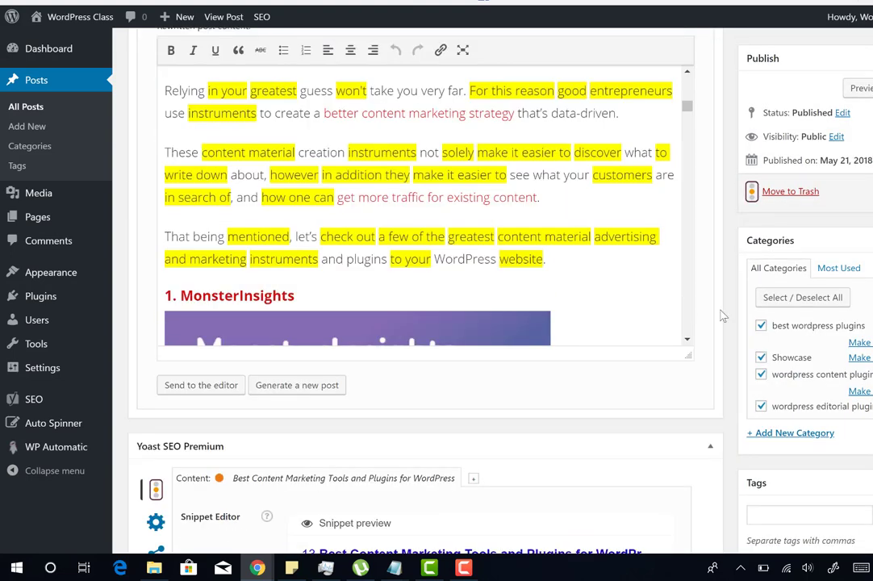
scroll(727, 305, "up", 3)
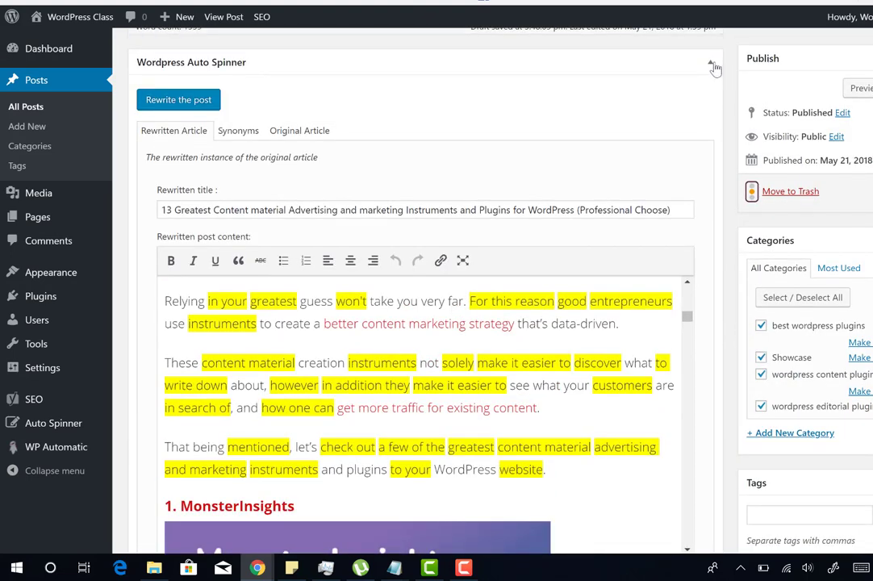
left_click(712, 69)
scroll(686, 290, "up", 3)
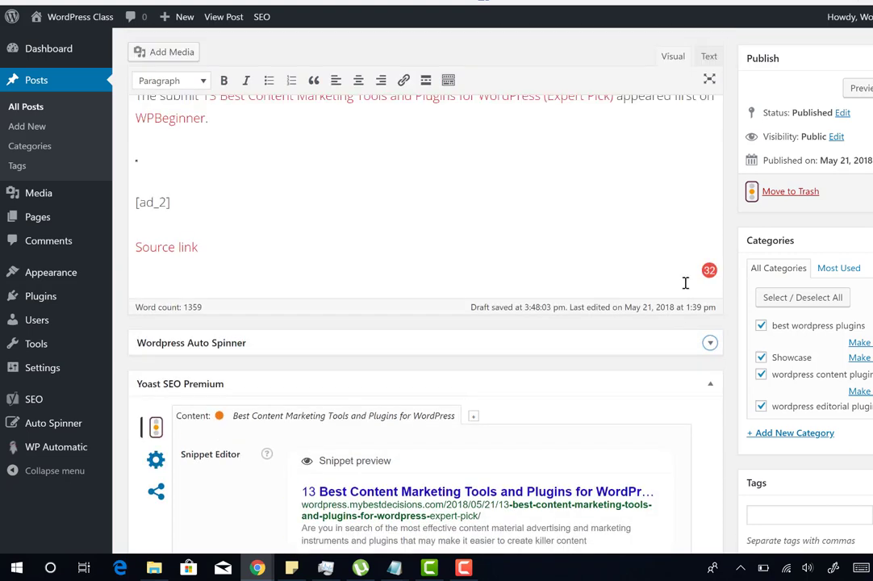
Add the text "You maybe interested in Shopping Cart" on the line above [ad_2], correcting "Shoping" with the Grammarly suggestion
left_click(148, 160)
type(".You maybe interested in")
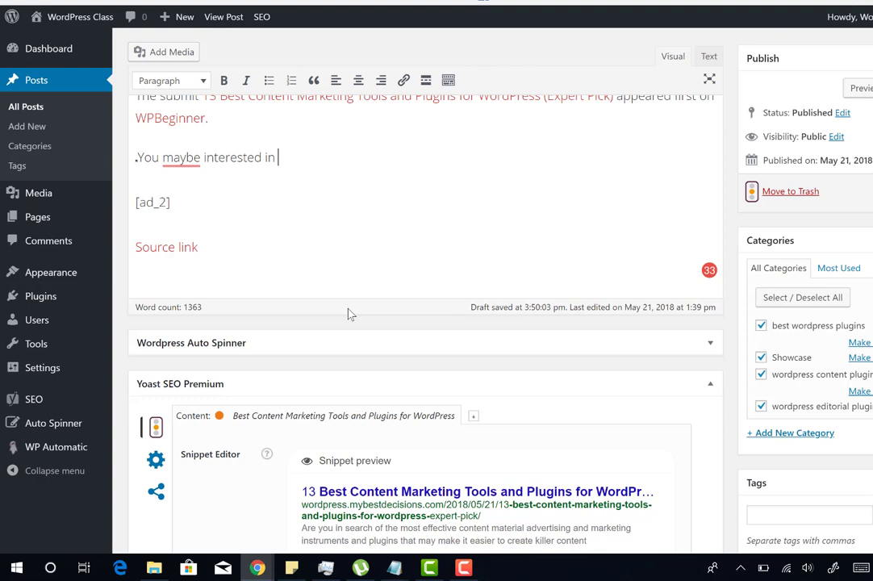
type(" Shoping Cart")
left_click_drag(279, 157, 355, 161)
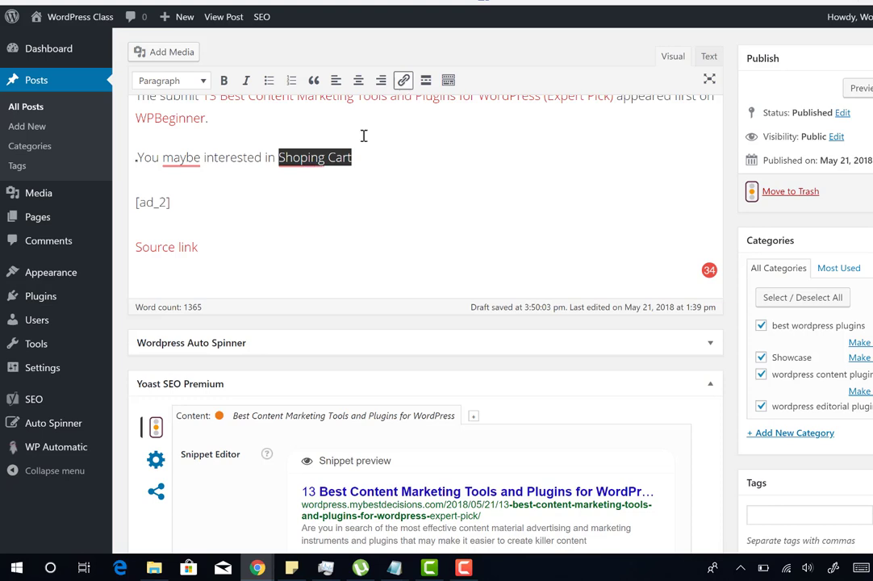
left_click(335, 189)
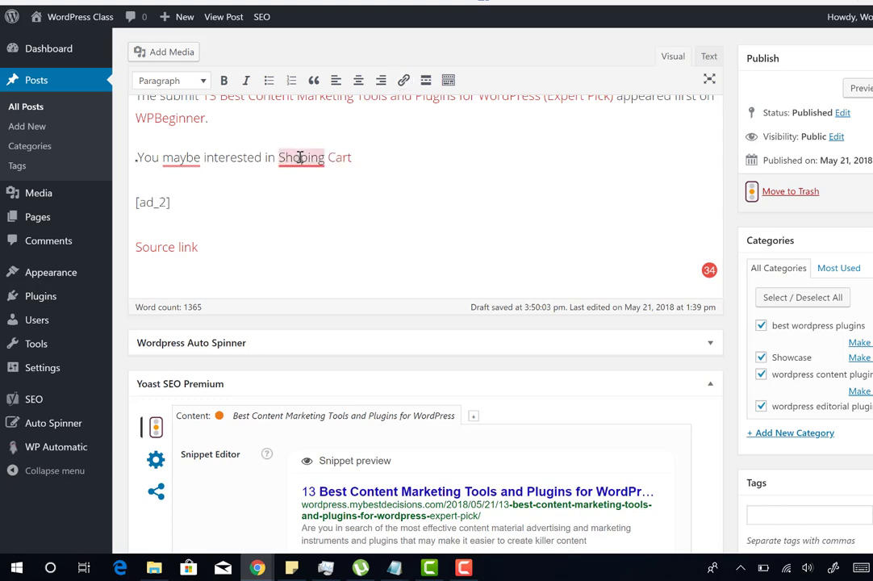
mouse_move(305, 159)
left_click(279, 32)
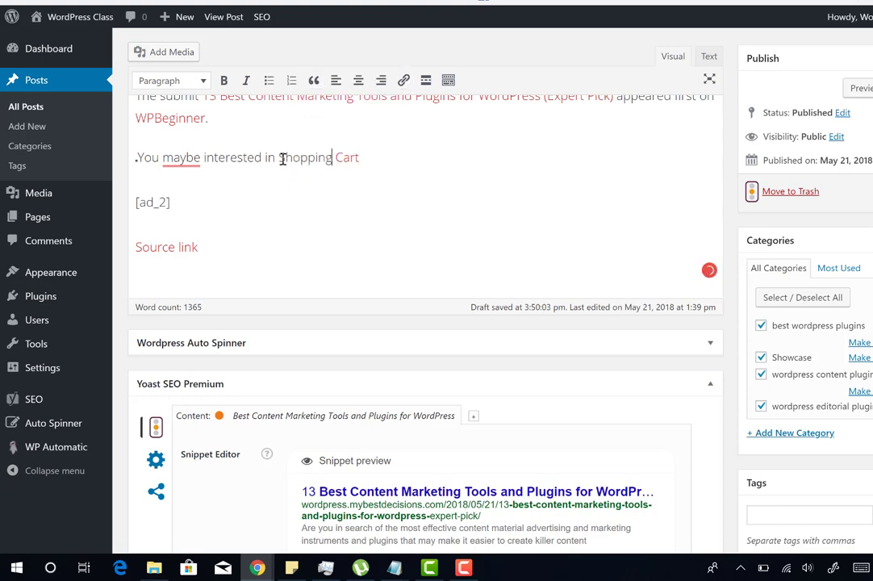
Link the words "Shopping Cart" above [ad_2] to the copied product catalog post address
double_click(351, 157)
key("ctrl+k")
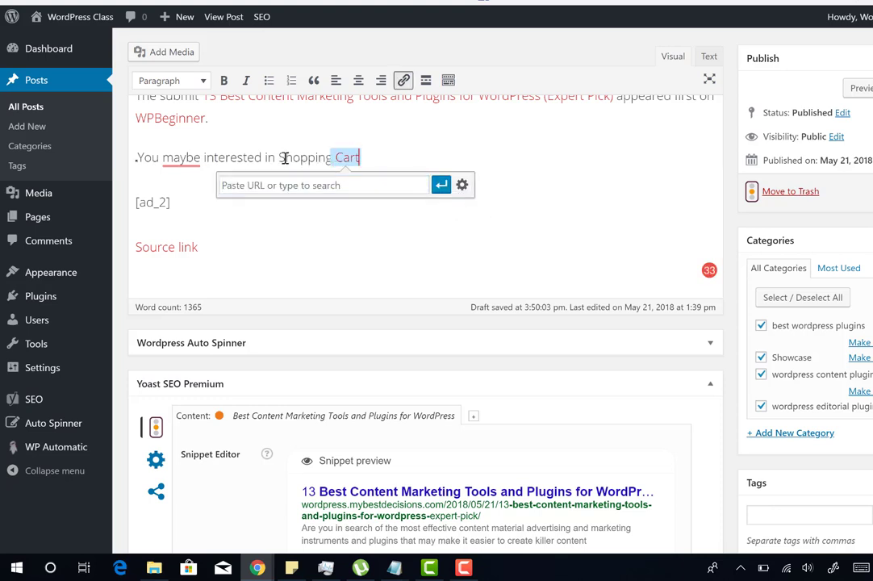
left_click_drag(282, 158, 361, 160)
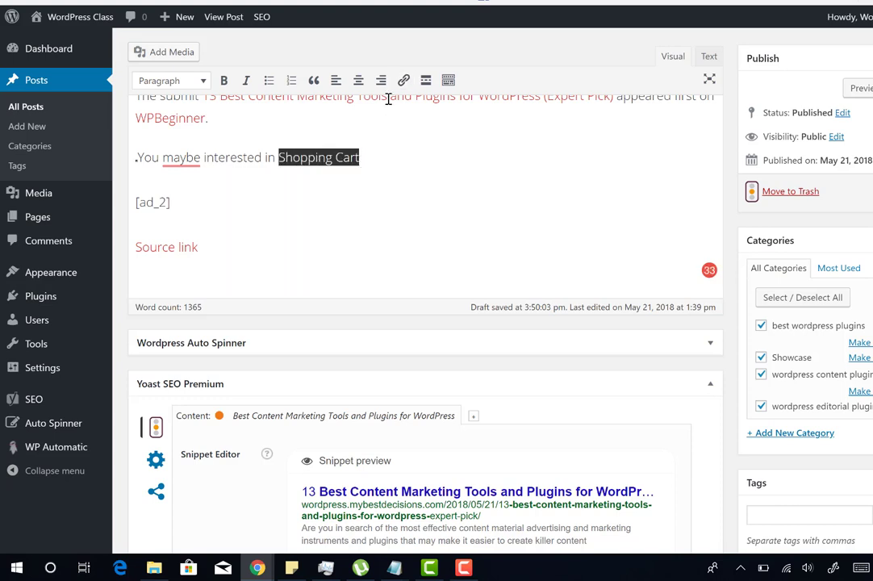
left_click(404, 81)
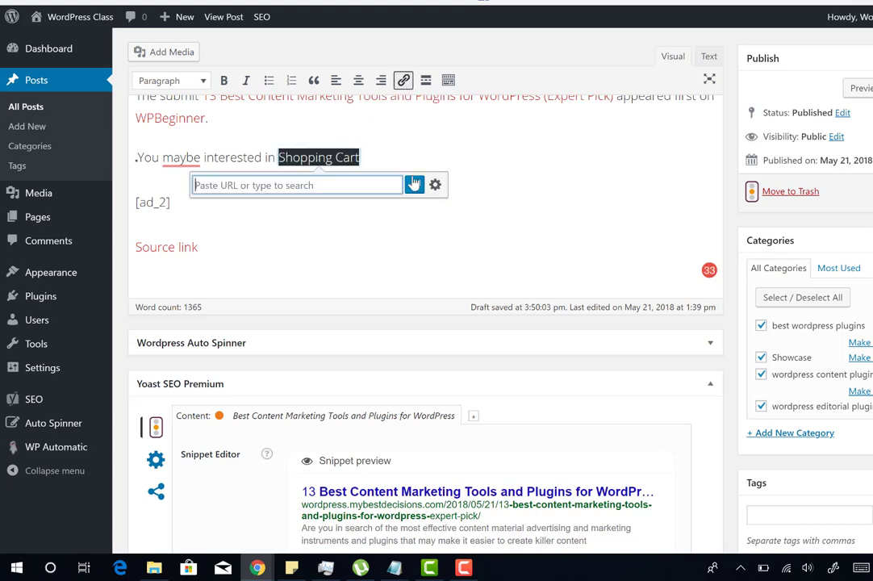
key("ctrl+v")
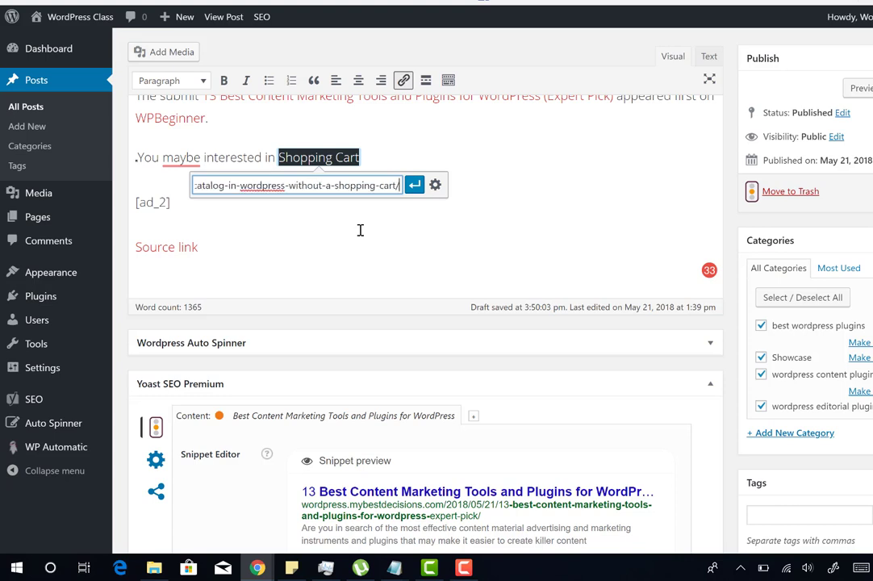
left_click(415, 188)
left_click(414, 269)
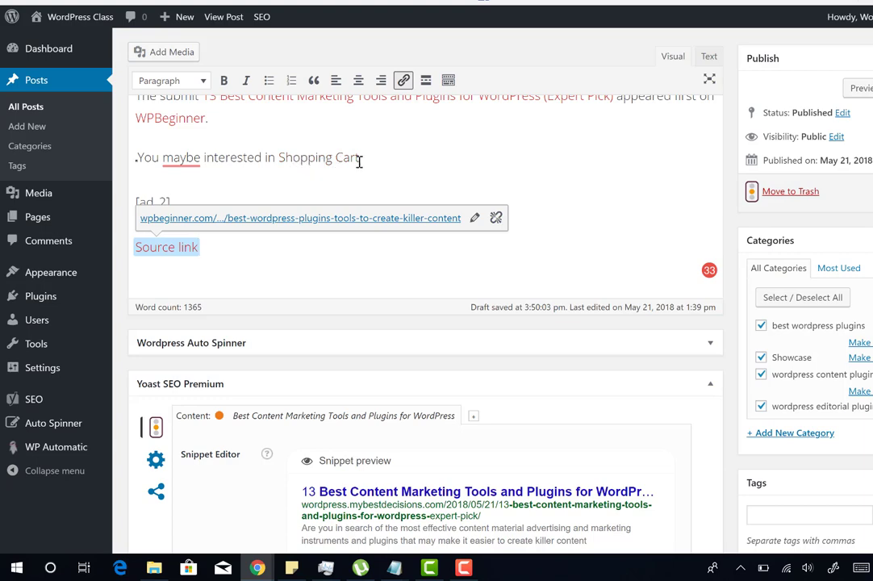
Check the Yoast SEO Premium content analysis and update the post
scroll(709, 400, "down", 5)
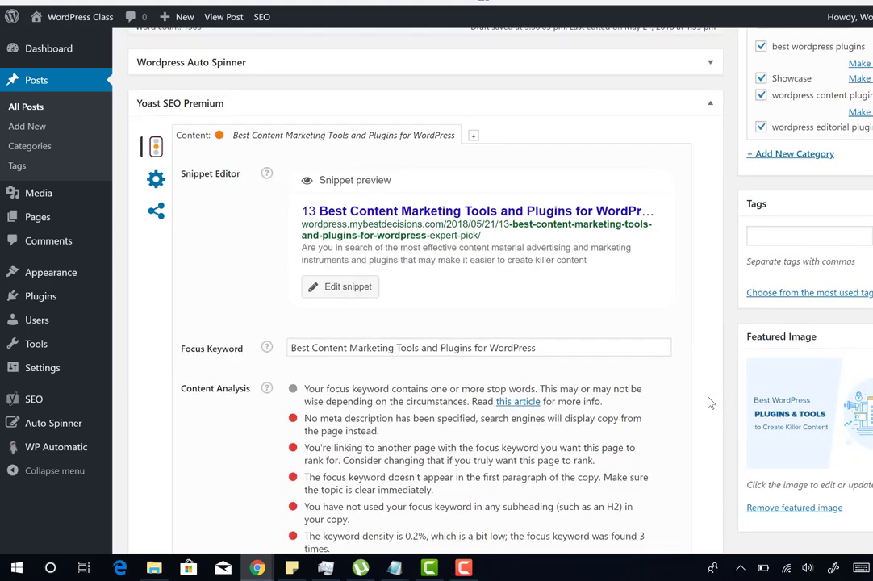
scroll(708, 402, "down", 2)
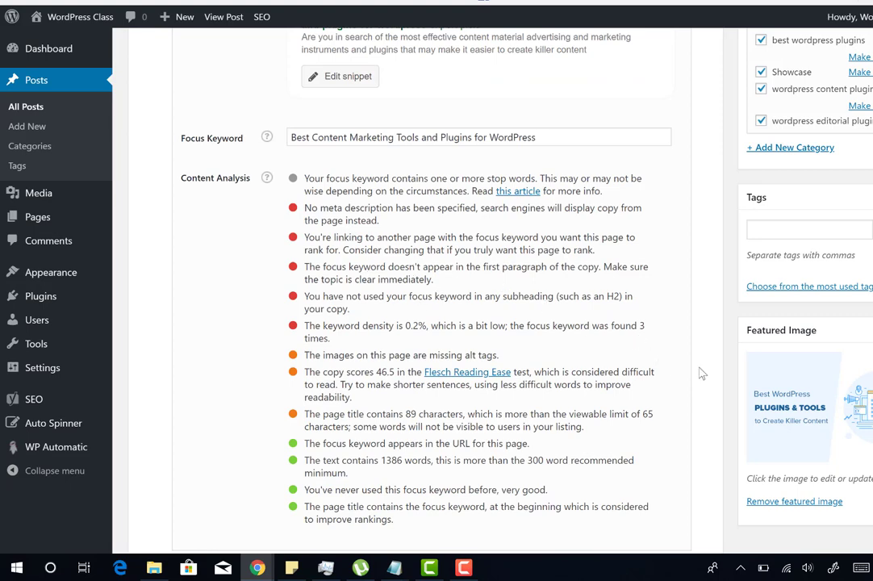
scroll(740, 384, "up", 10)
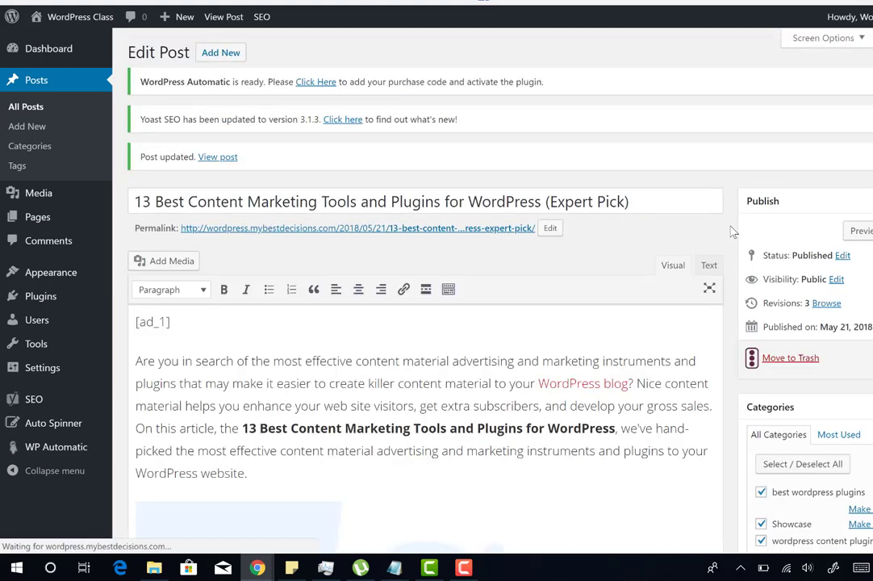
Review the updated post's content and its Yoast SEO Premium content analysis
scroll(732, 232, "down", 1)
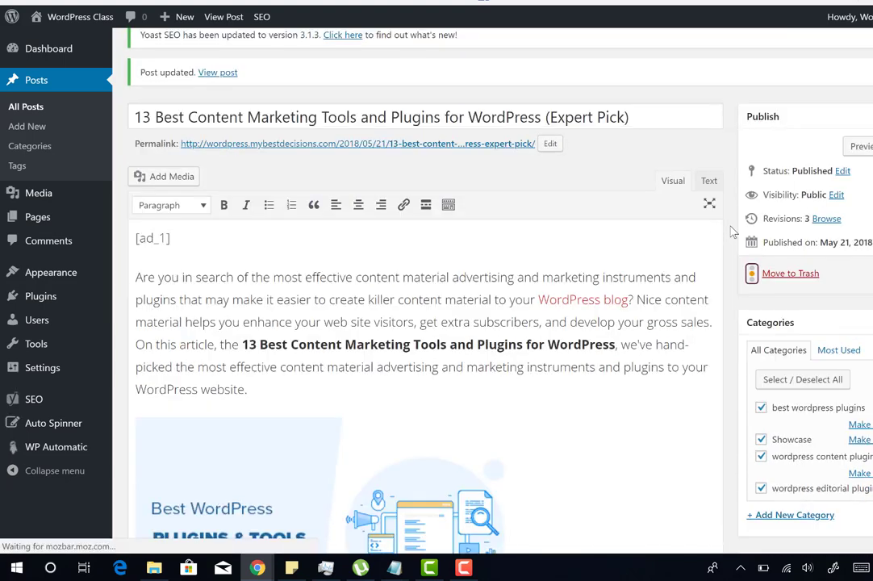
scroll(732, 231, "down", 12)
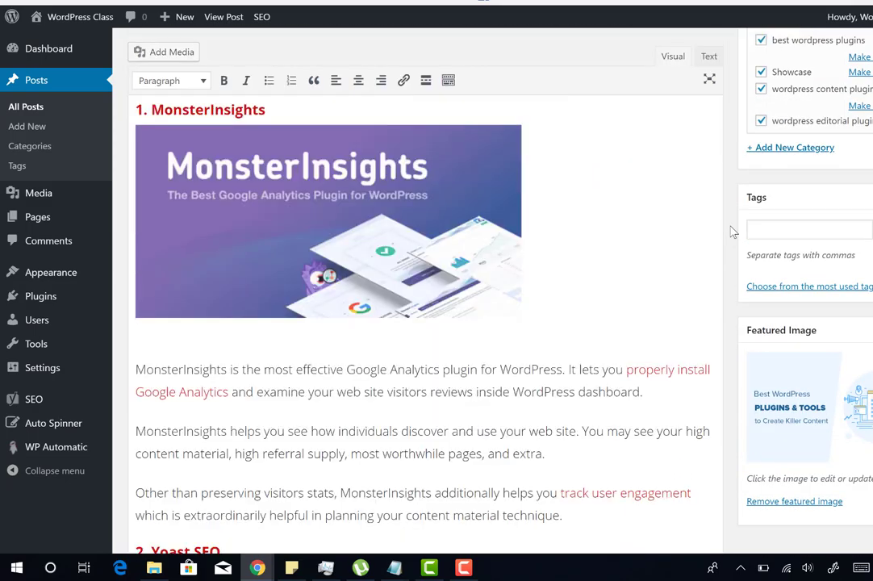
scroll(732, 232, "down", 20)
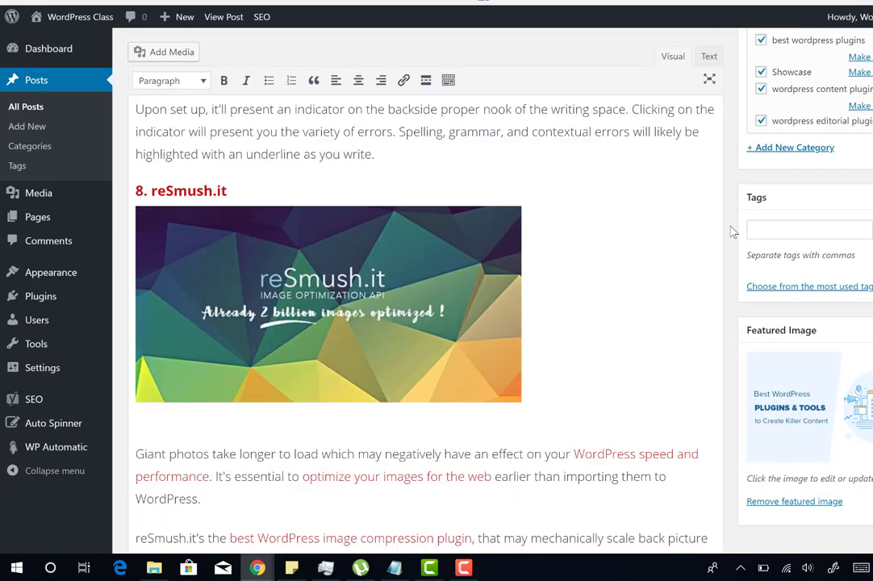
scroll(732, 232, "down", 20)
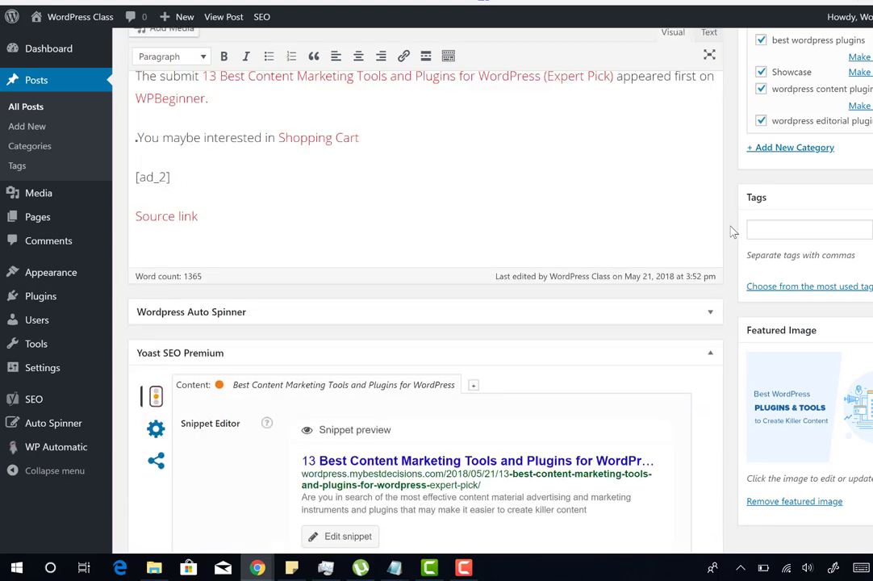
scroll(732, 232, "down", 5)
scroll(732, 232, "down", 4)
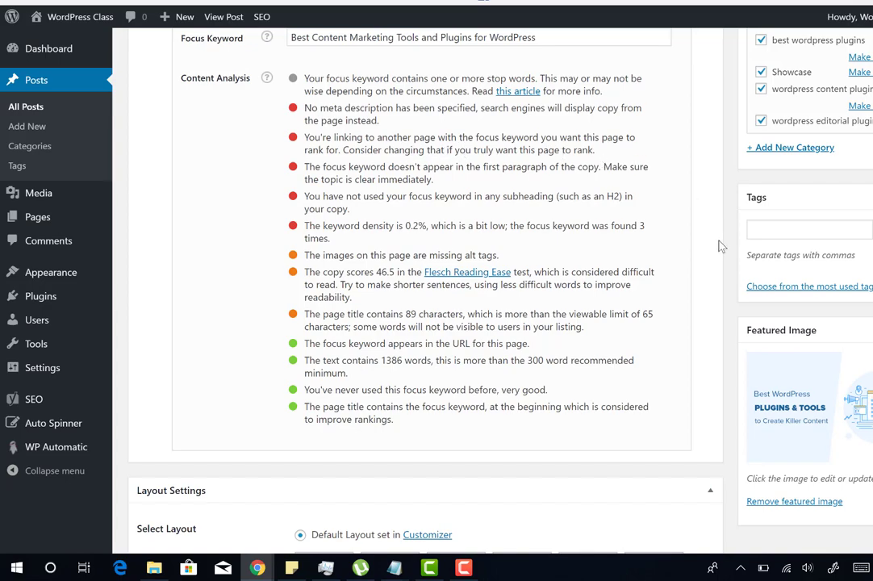
Remove the hyperlink from the "Source link" text at the end of the post
scroll(720, 244, "up", 15)
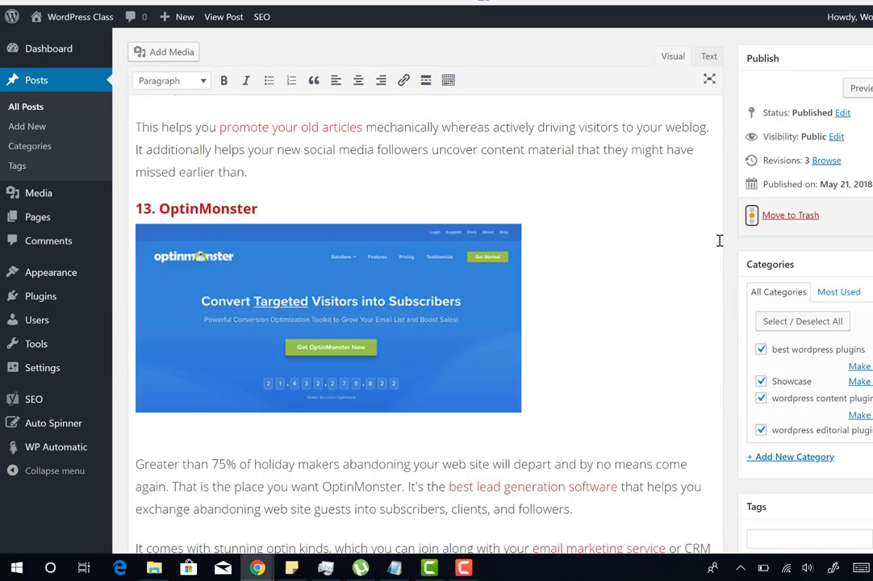
scroll(719, 240, "down", 2)
scroll(719, 240, "down", 15)
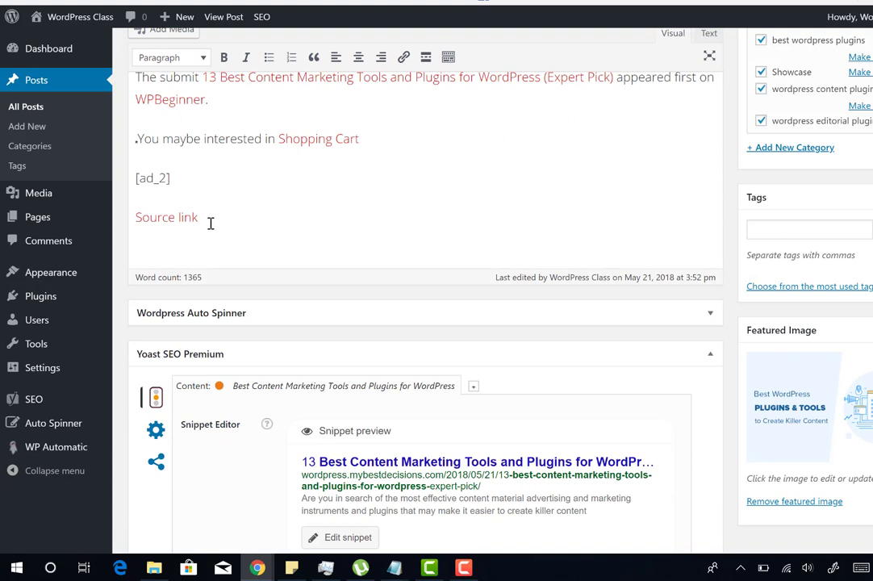
left_click(170, 220)
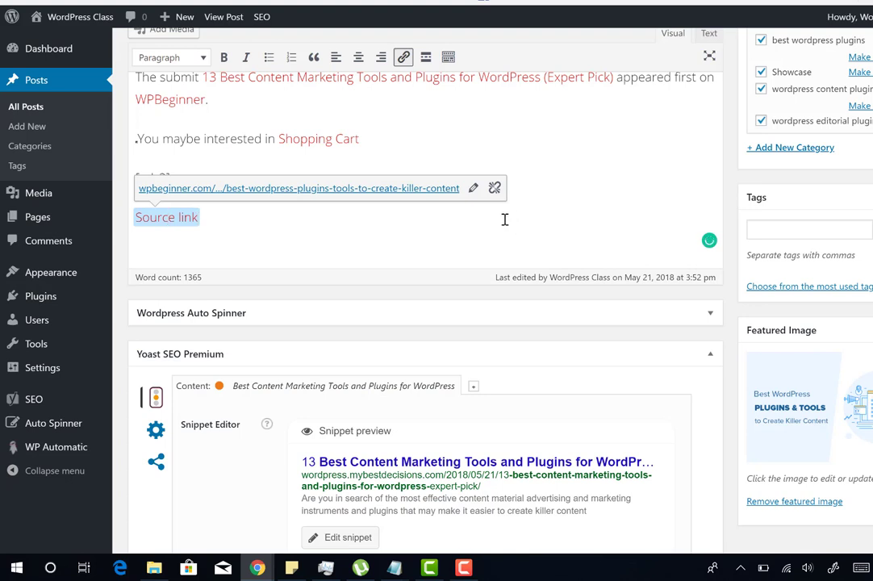
left_click(494, 190)
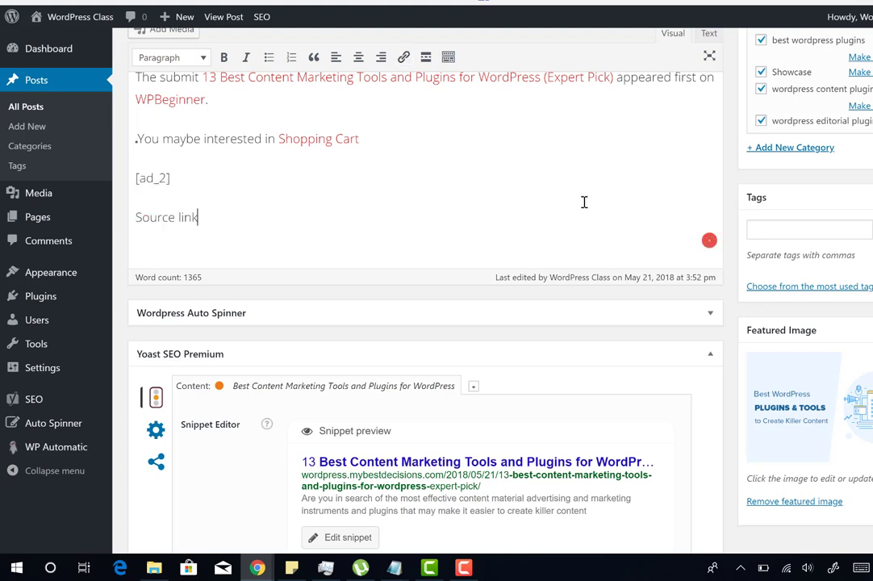
Review the post from its end back to its introduction and check the Yoast content analysis for remaining problems
scroll(734, 302, "up", 3)
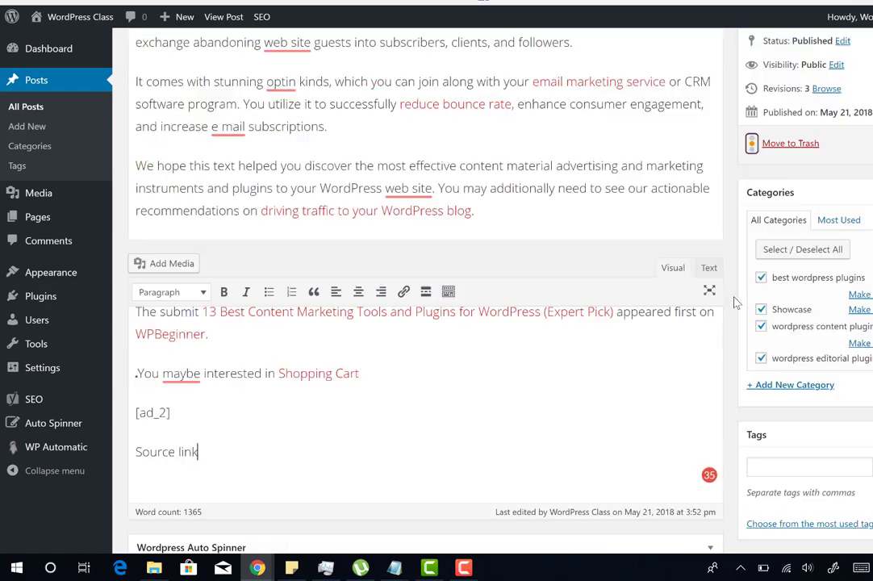
scroll(734, 302, "up", 15)
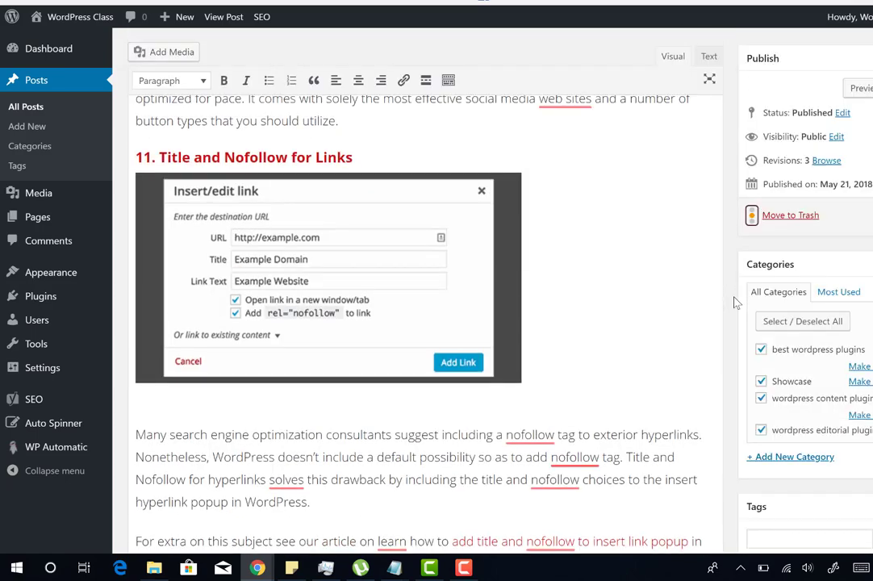
scroll(734, 303, "up", 15)
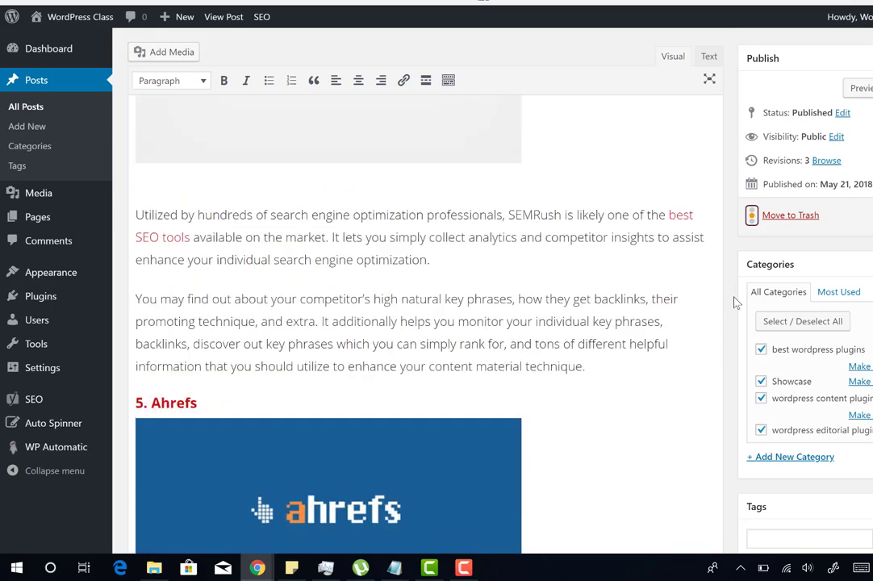
scroll(734, 303, "up", 15)
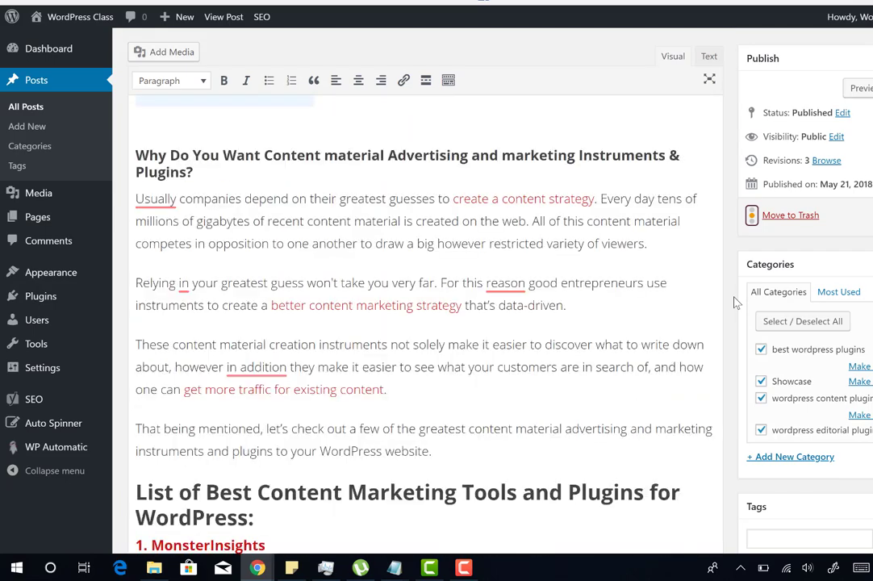
scroll(736, 303, "up", 10)
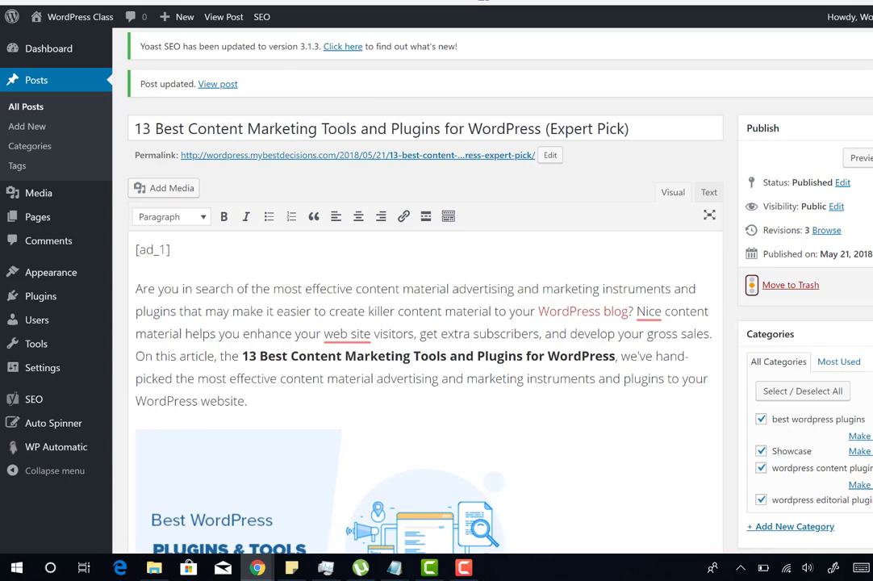
scroll(426, 323, "down", 20)
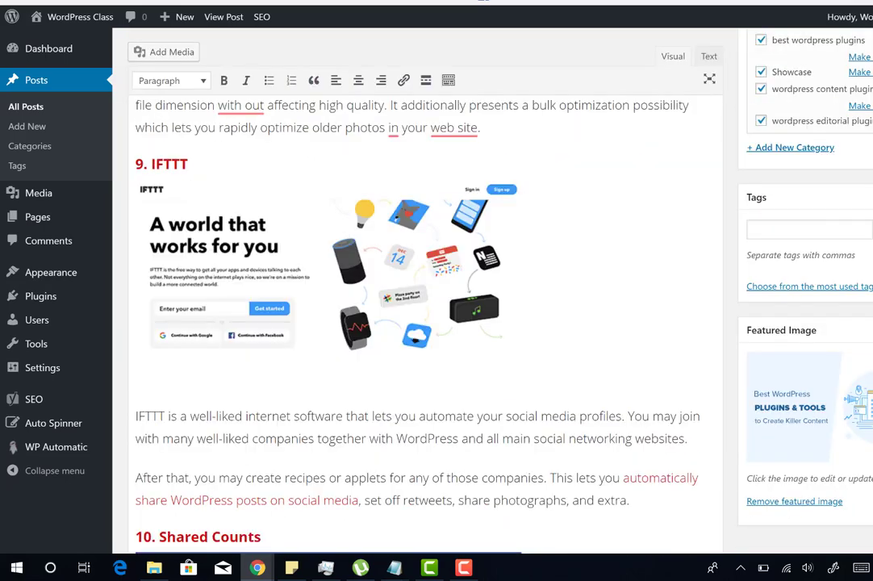
scroll(426, 323, "up", 8)
scroll(425, 323, "down", 2)
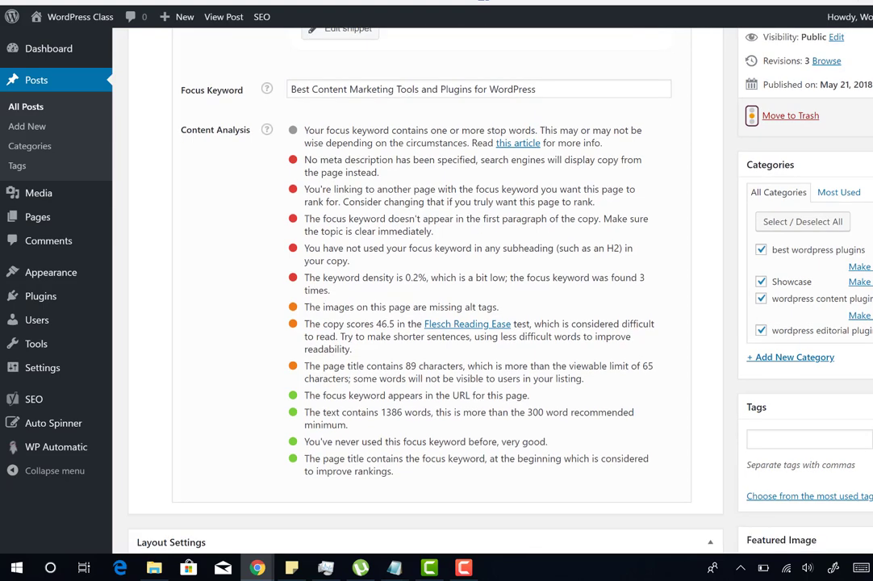
scroll(425, 323, "up", 1)
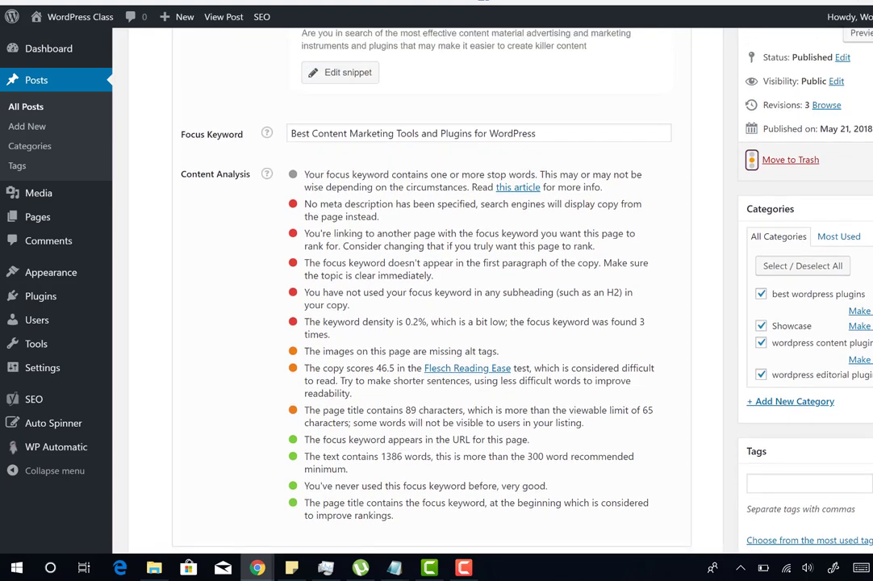
scroll(616, 306, "up", 3)
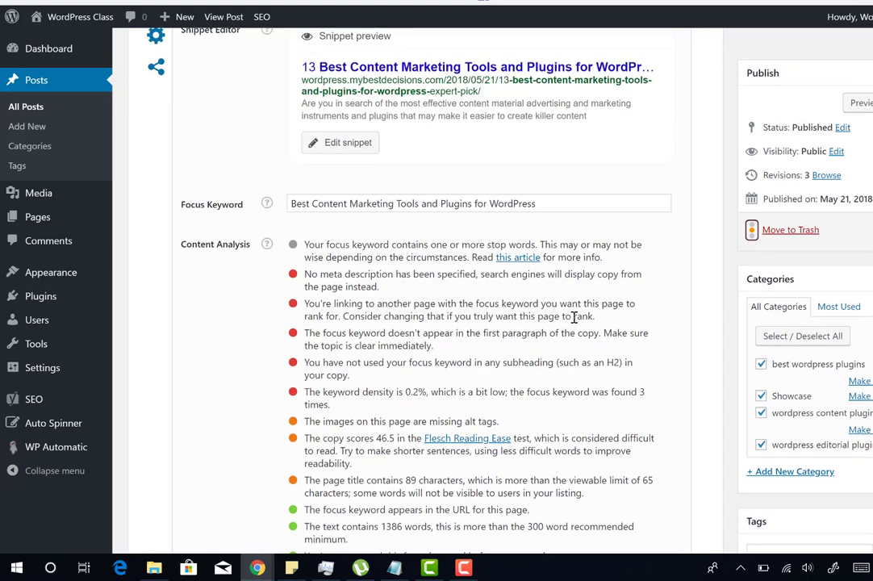
Open the Yoast snippet editor and copy the post's opening sentence, from "Are you in search" to "WordPress blog?"
left_click(335, 212)
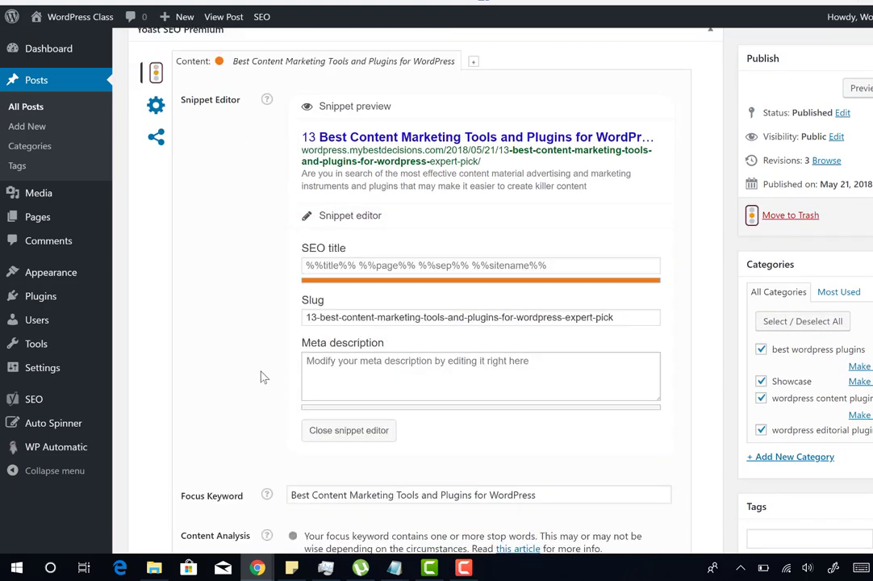
left_click(325, 366)
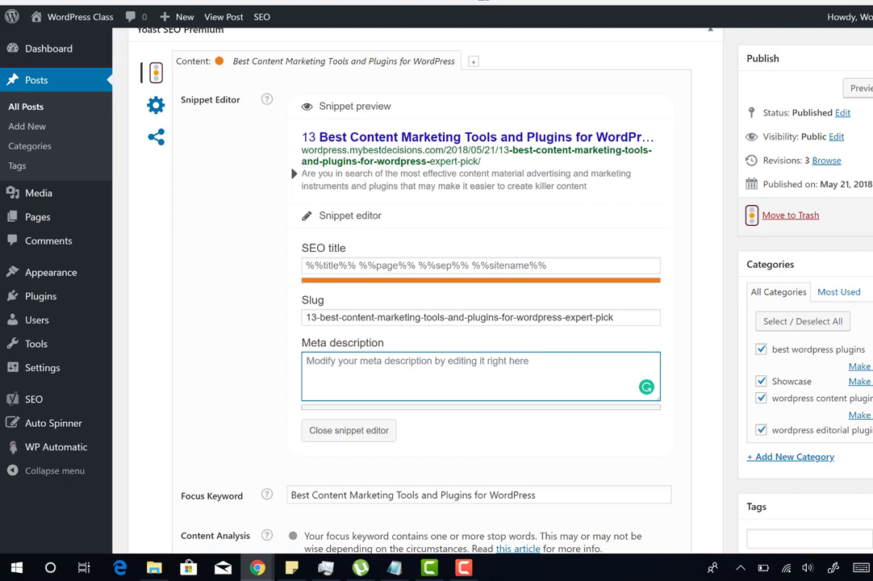
scroll(363, 290, "up", 20)
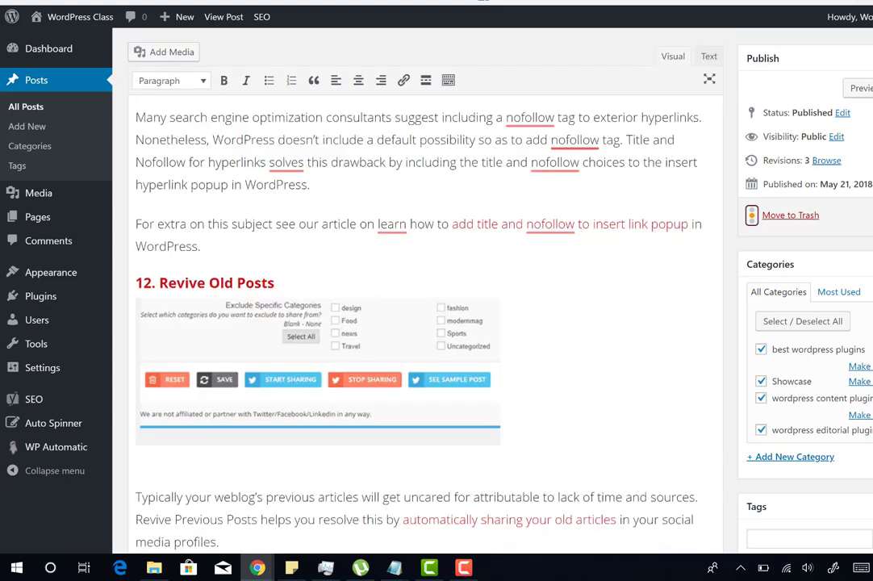
scroll(363, 291, "down", 20)
scroll(364, 291, "up", 20)
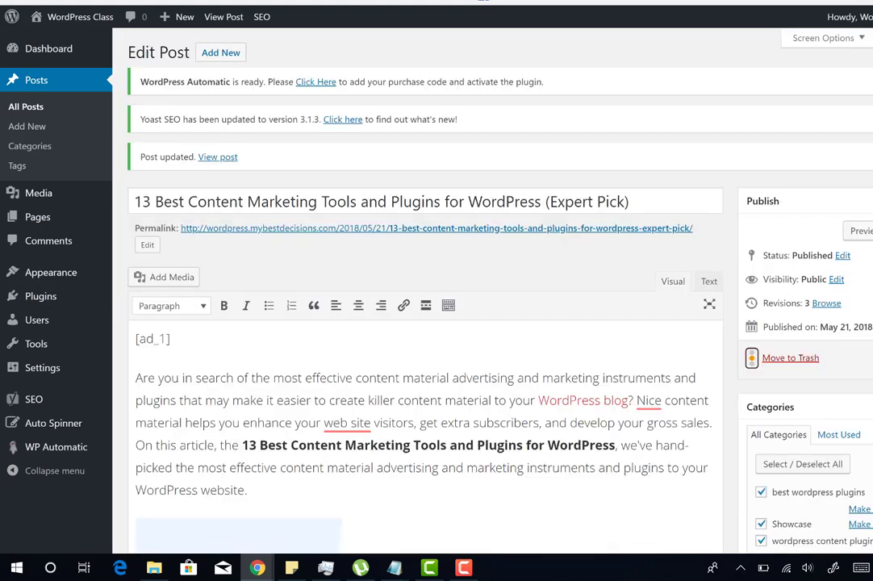
scroll(470, 343, "down", 3)
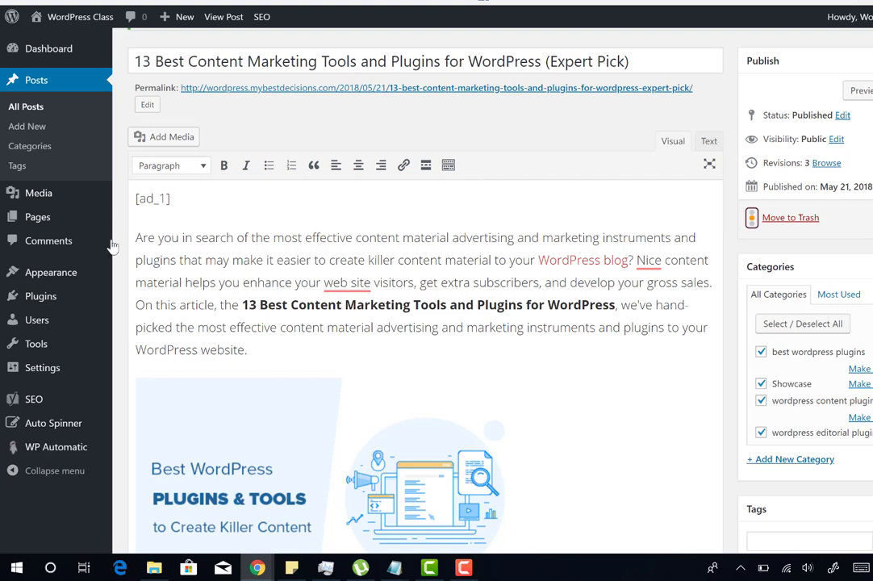
left_click_drag(136, 238, 635, 269)
key("ctrl+c")
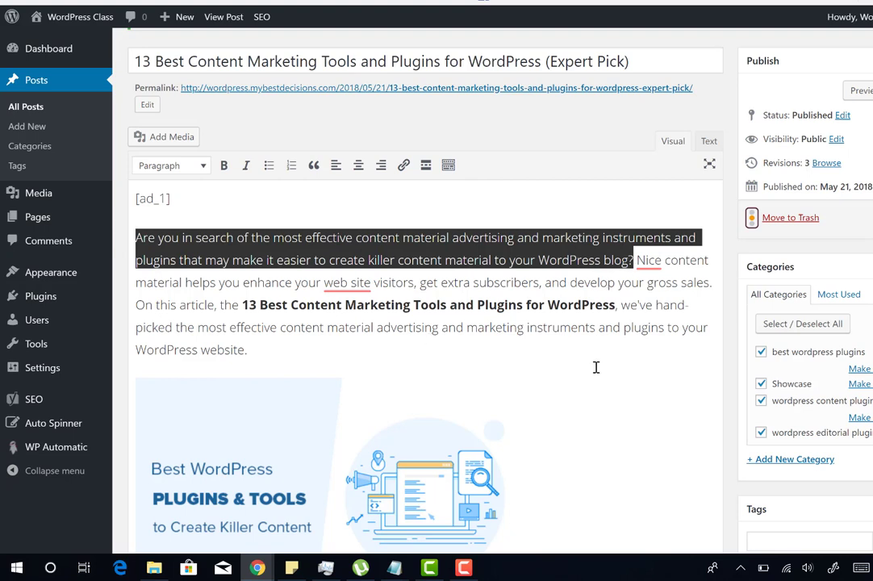
Remove the hyperlink from the words "WordPress blog" in the post's first paragraph
left_click(656, 305)
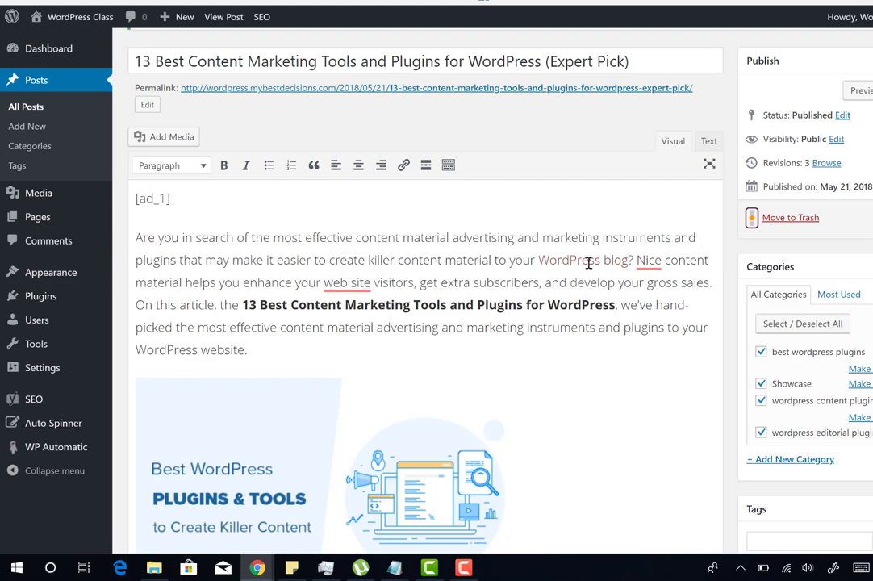
left_click(587, 262)
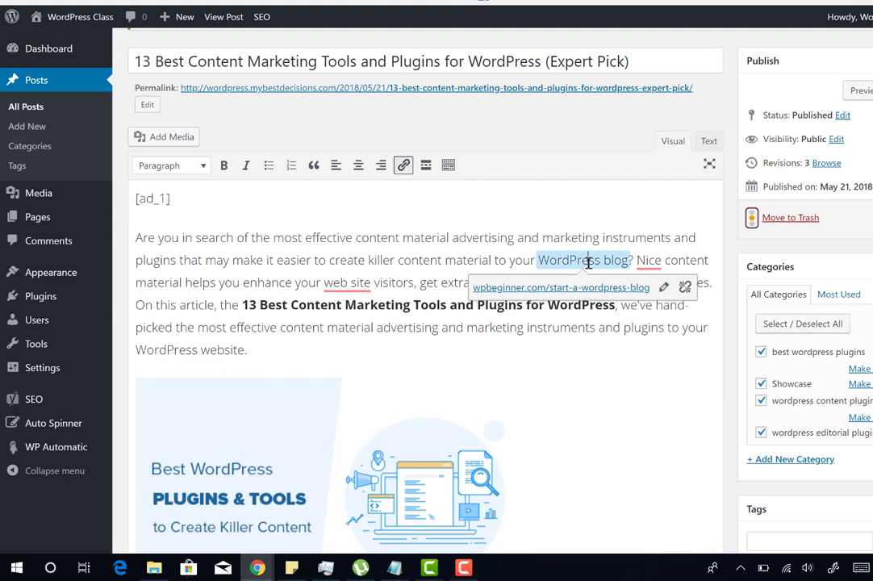
left_click(685, 288)
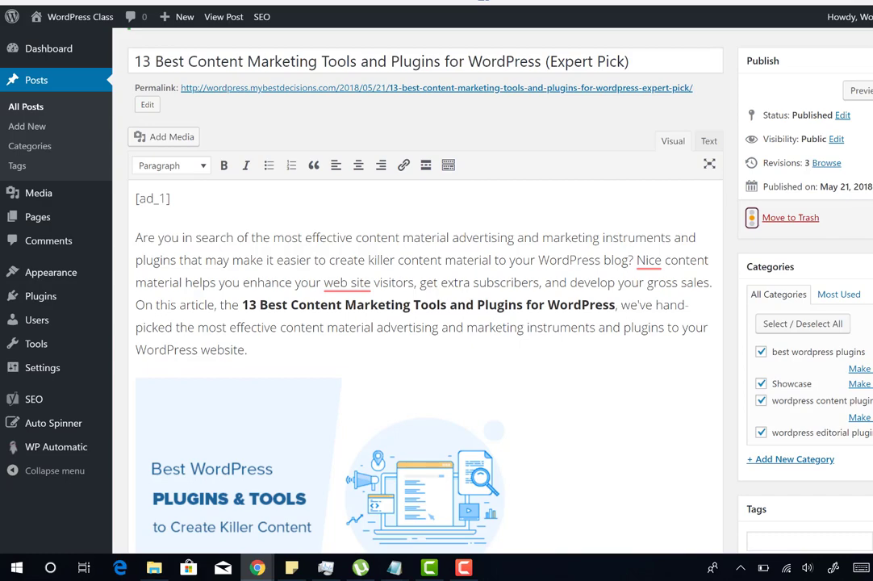
Paste the copied opening sentence into the snippet's meta description
scroll(634, 260, "down", 20)
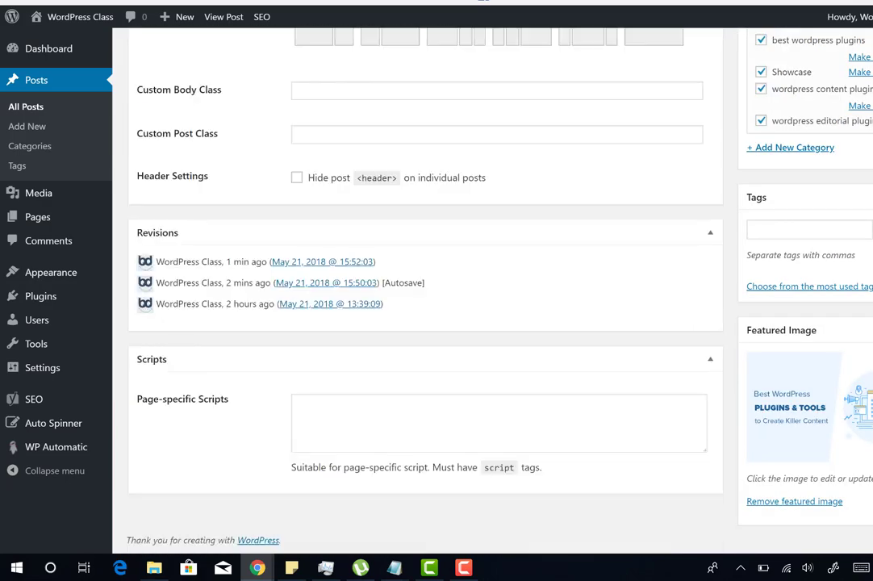
scroll(419, 280, "up", 10)
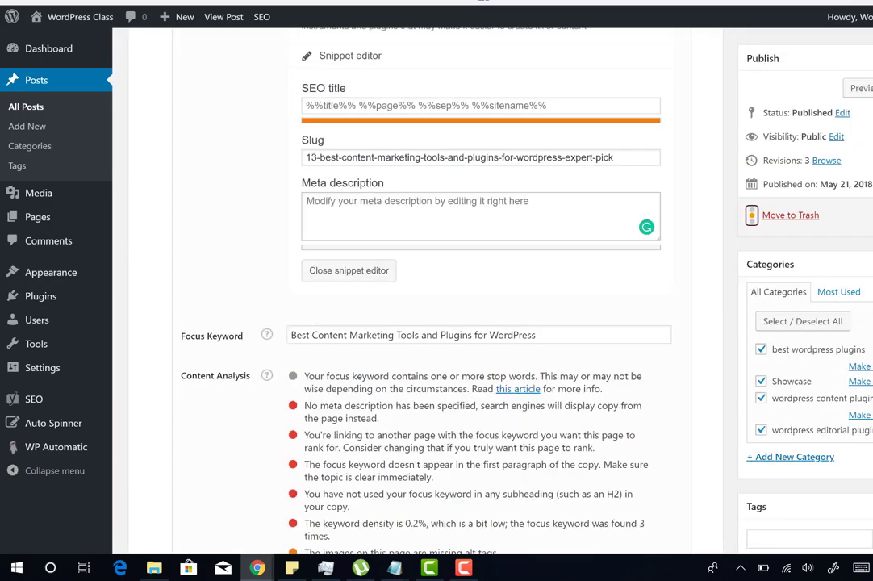
left_click(389, 209)
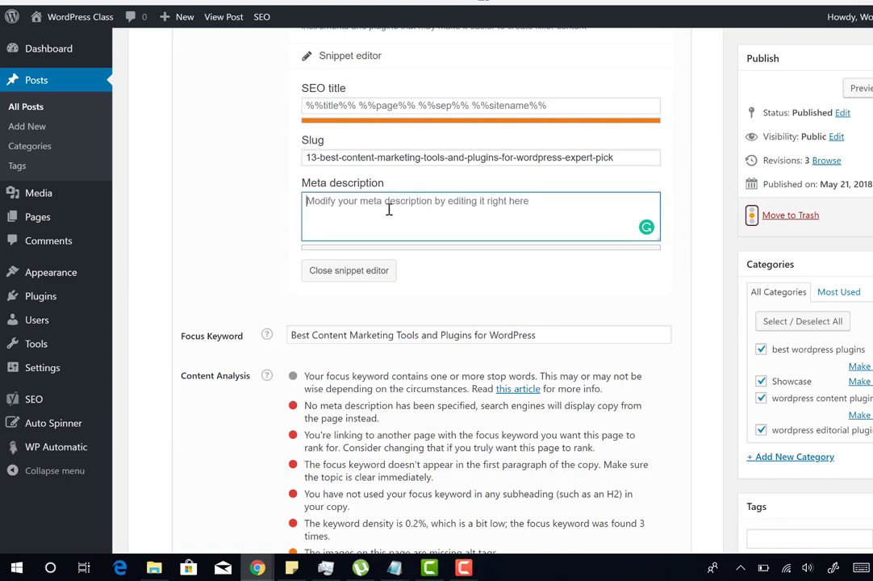
key("ctrl+v")
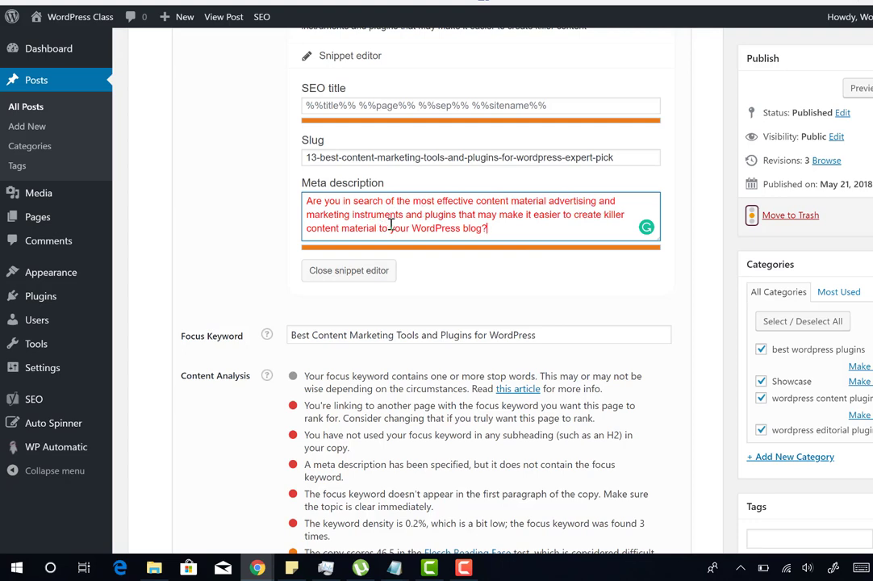
Replace everything after "marketing instruments" in the meta description with ". We have got you the 13"
left_click_drag(406, 217, 512, 231)
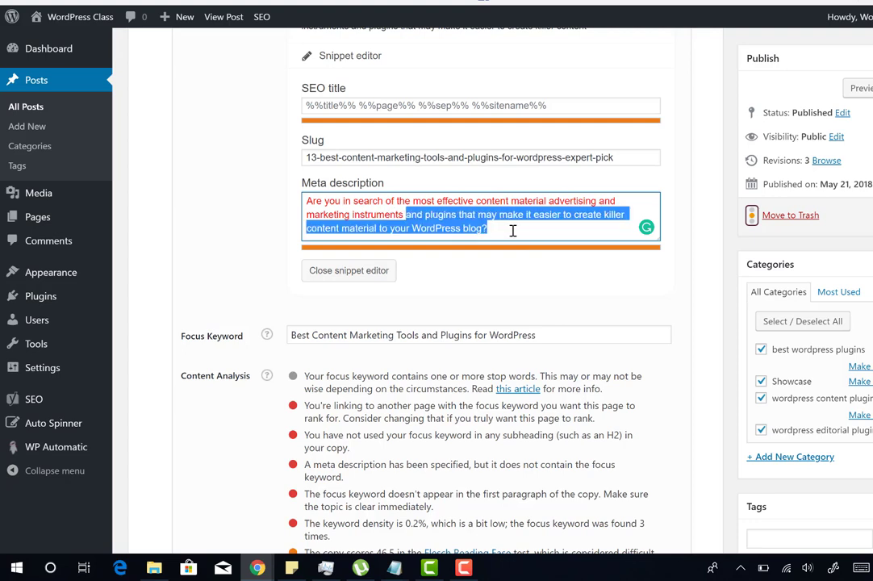
key("BackSpace")
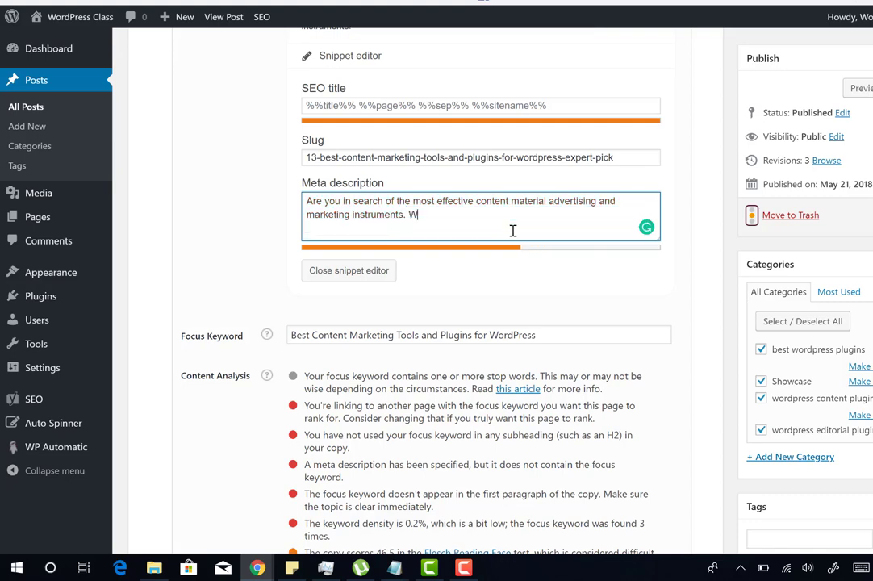
type(". We have goy")
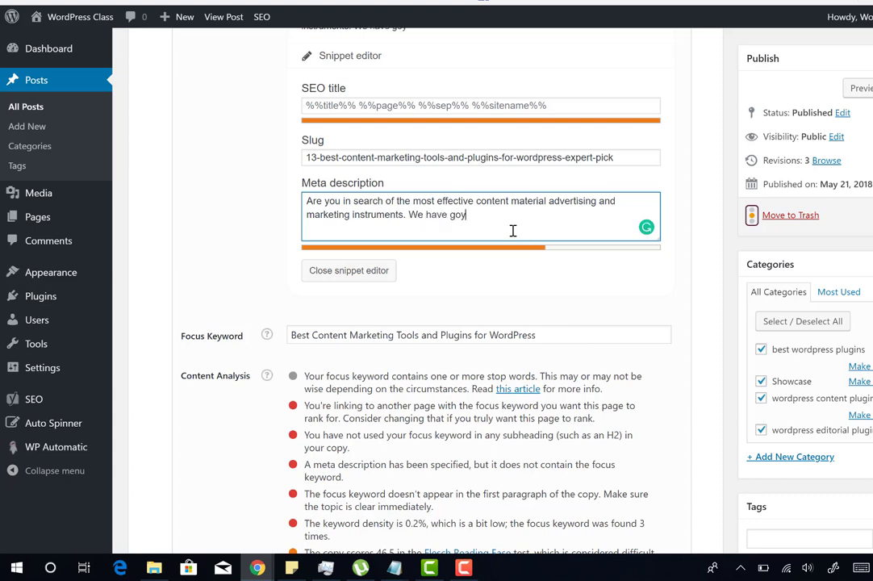
type(" uo")
key("BackSpace")
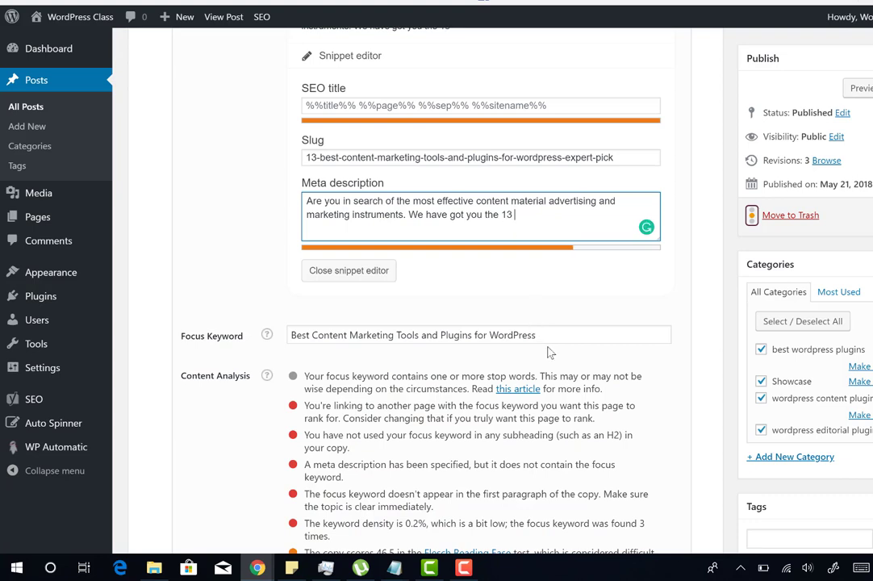
Copy the focus keyword "Best Content Marketing Tools and Plugins for WordPress" and append it to the end of the meta description
left_click_drag(538, 335, 297, 341)
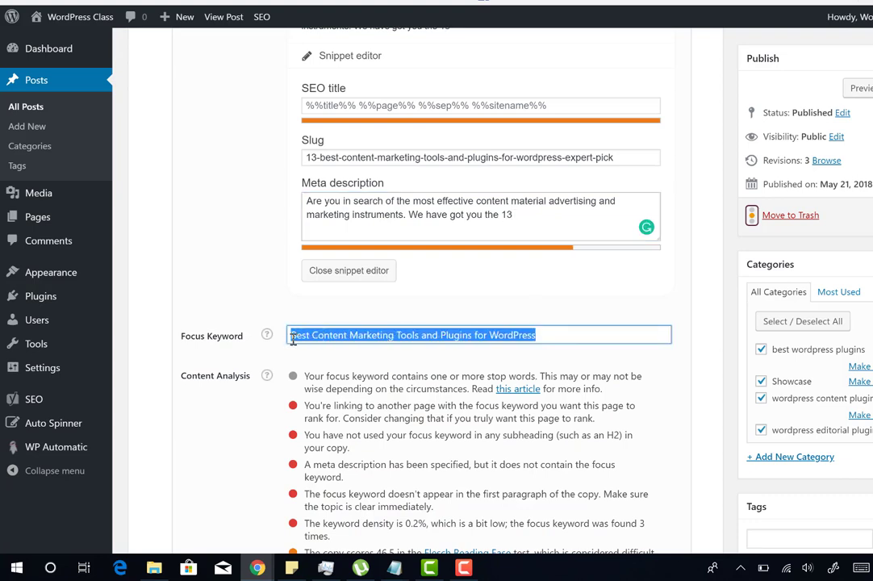
right_click(311, 339)
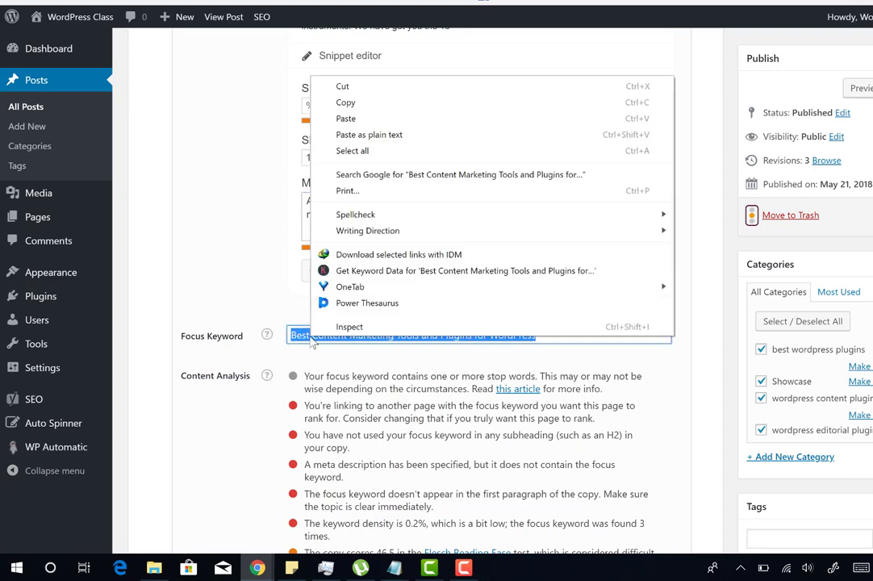
left_click(347, 102)
left_click(540, 216)
right_click(542, 217)
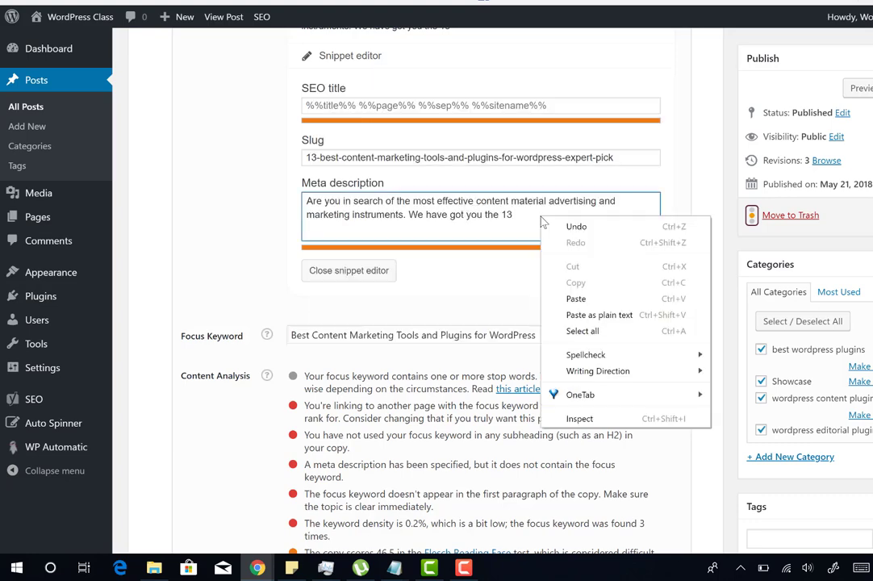
left_click(576, 299)
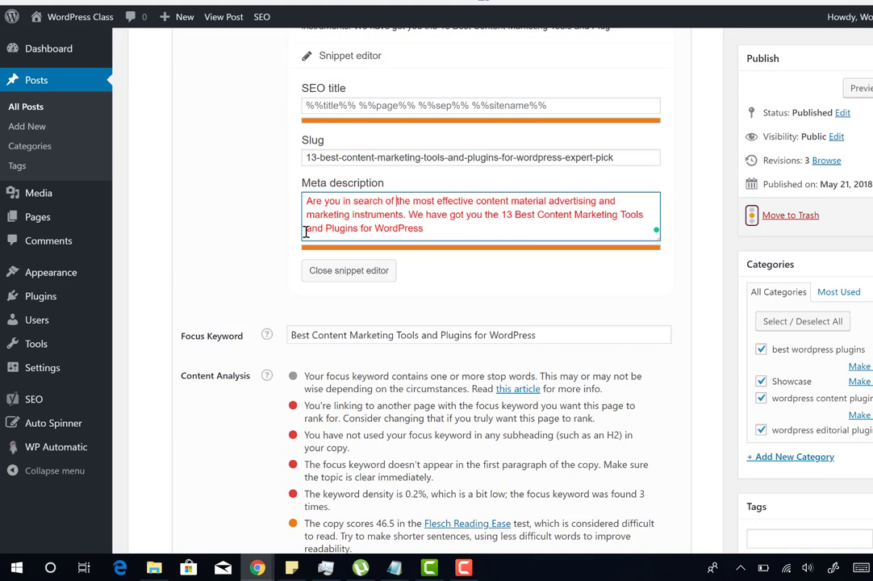
Replace the word "instruments" with "tools" in the meta description
left_click(403, 214)
key("BackSpace")
key("BackSpace")
key("BackSpace")
key("BackSpace")
key("BackSpace")
key("BackSpace")
key("BackSpace")
key("BackSpace")
key("BackSpace")
key("BackSpace")
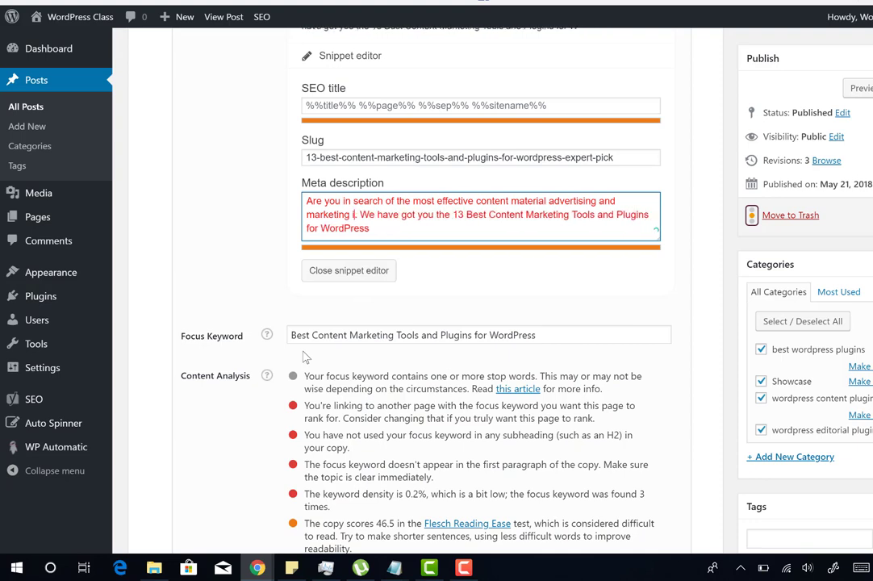
key("BackSpace")
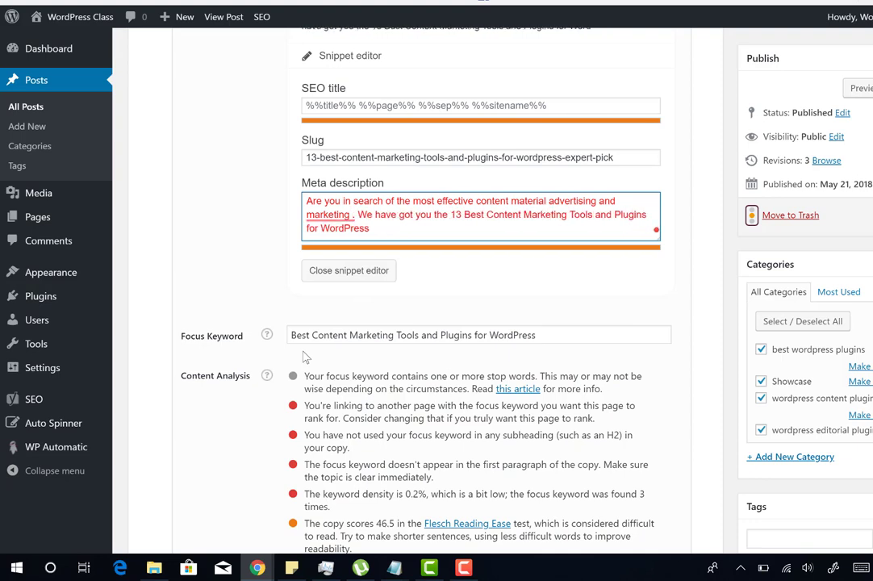
type("tool")
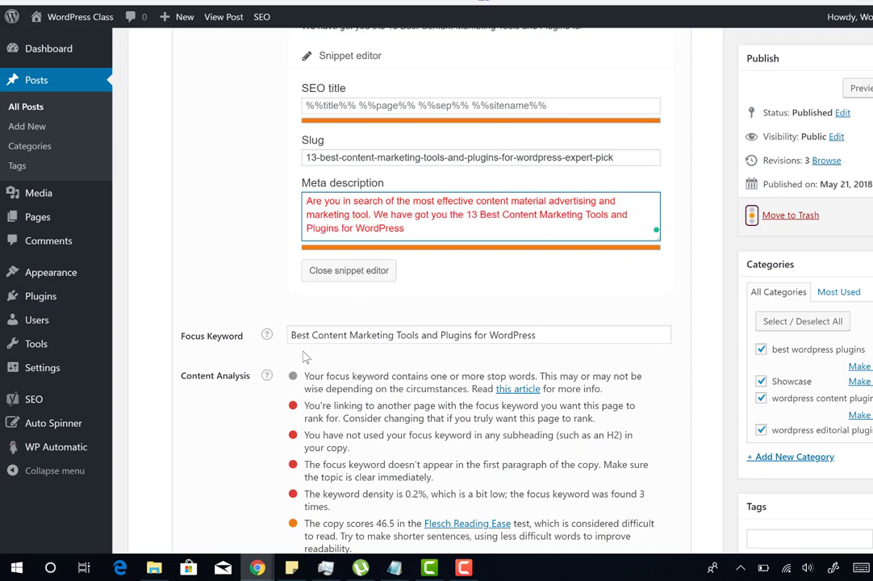
type("s")
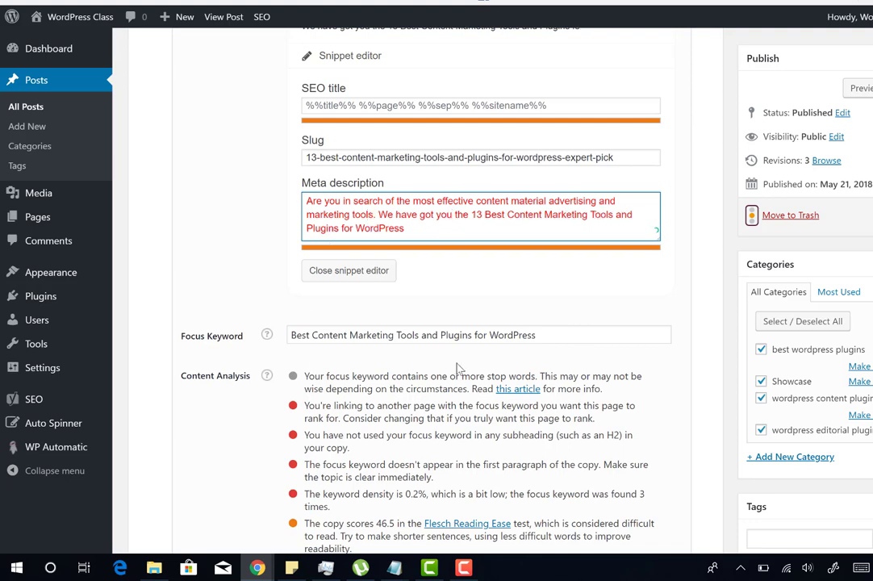
Shorten the meta description by deleting the word "you" from "We have got you the 13"
key("BackSpace")
key("BackSpace")
key("BackSpace")
key("BackSpace")
key("BackSpace")
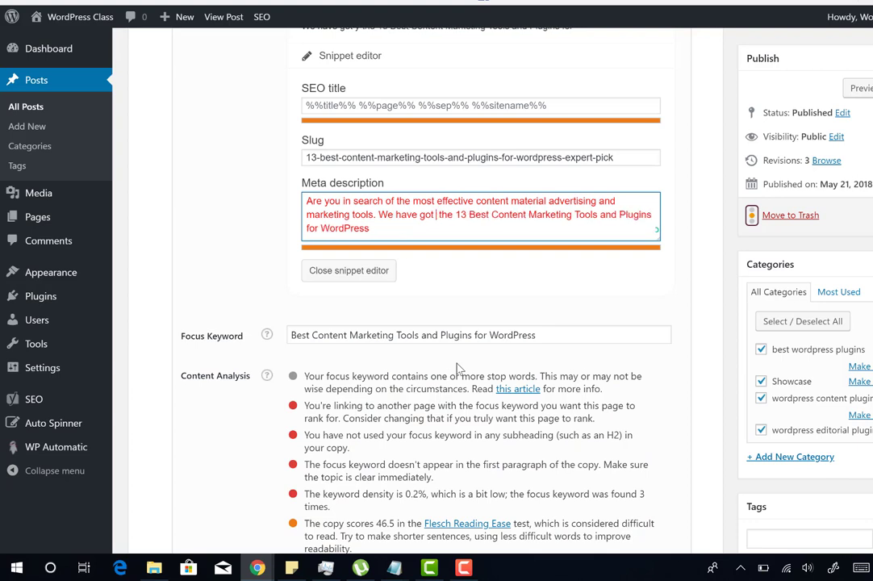
Delete the word "got" from "We have got the 13" in the meta description
key("BackSpace")
key("BackSpace")
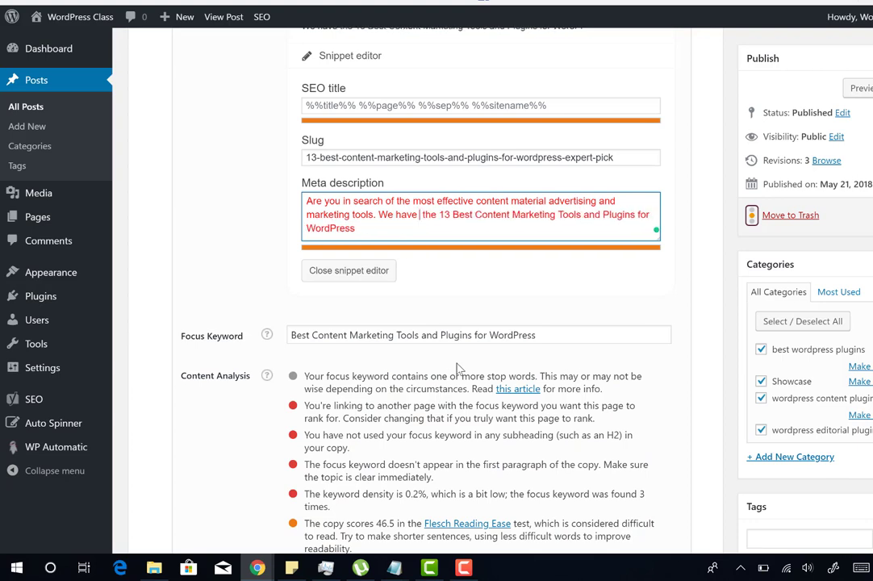
key("BackSpace")
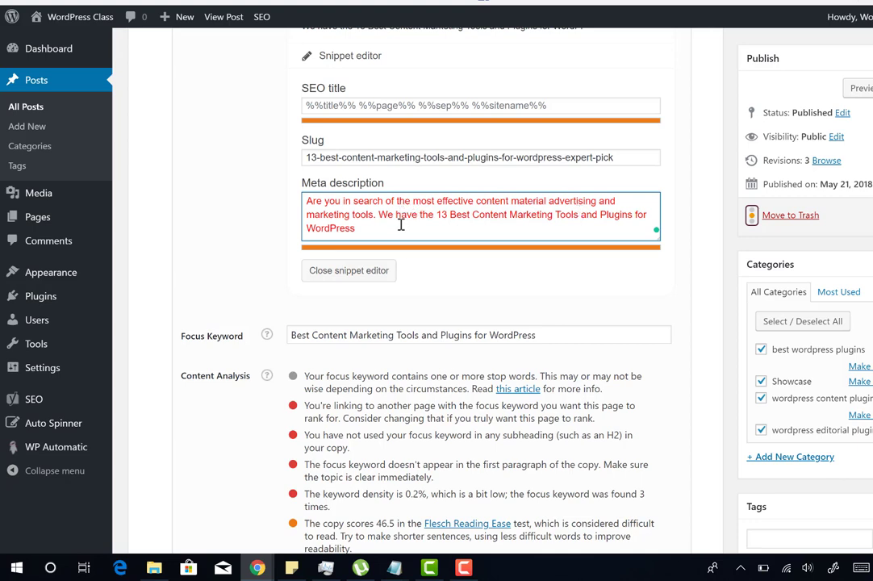
Delete "content material" before "advertising and marketing tools" in the meta description and close the snippet editor
left_click(546, 201)
key("BackSpace")
key("BackSpace")
key("BackSpace")
key("BackSpace")
key("BackSpace")
key("BackSpace")
key("BackSpace")
key("BackSpace")
key("BackSpace")
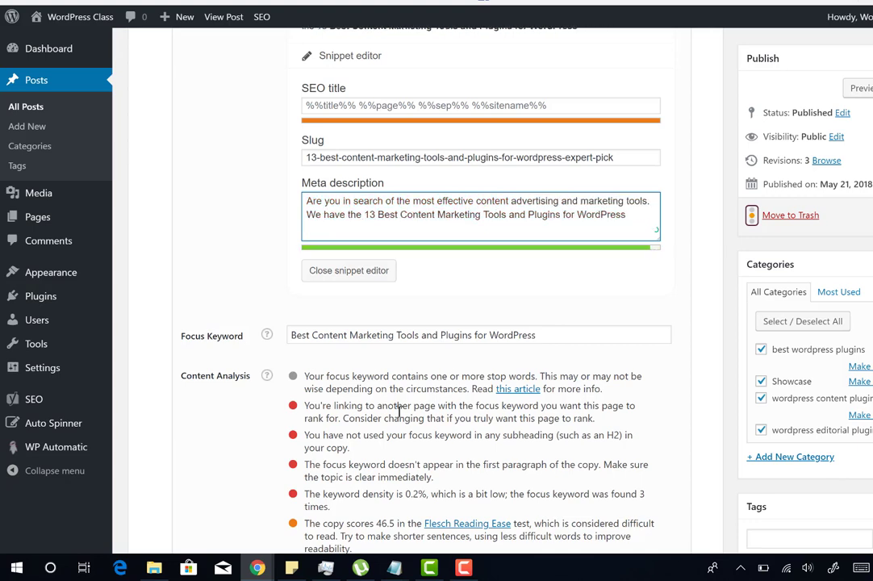
key("BackSpace")
key("BackSpace")
key("BackSpace")
key("BackSpace")
key("BackSpace")
key("BackSpace")
key("BackSpace")
key("BackSpace")
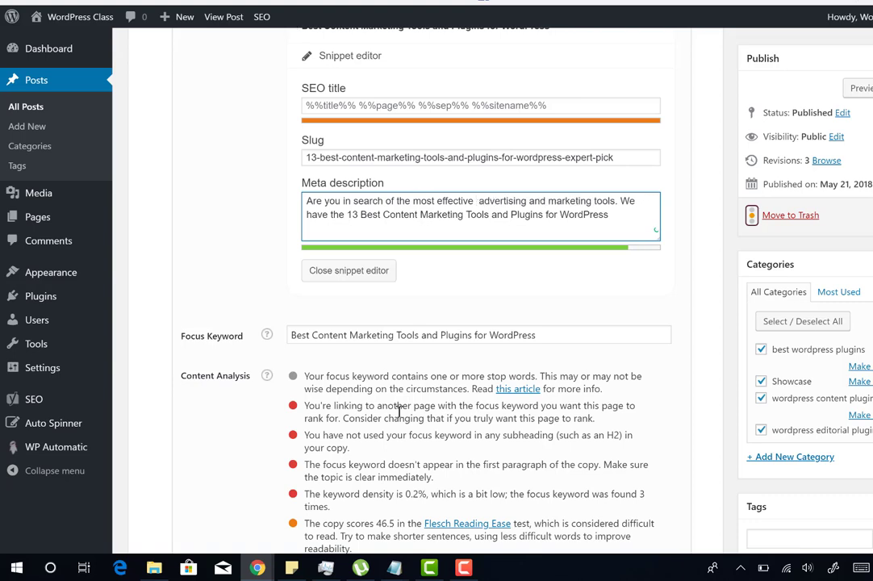
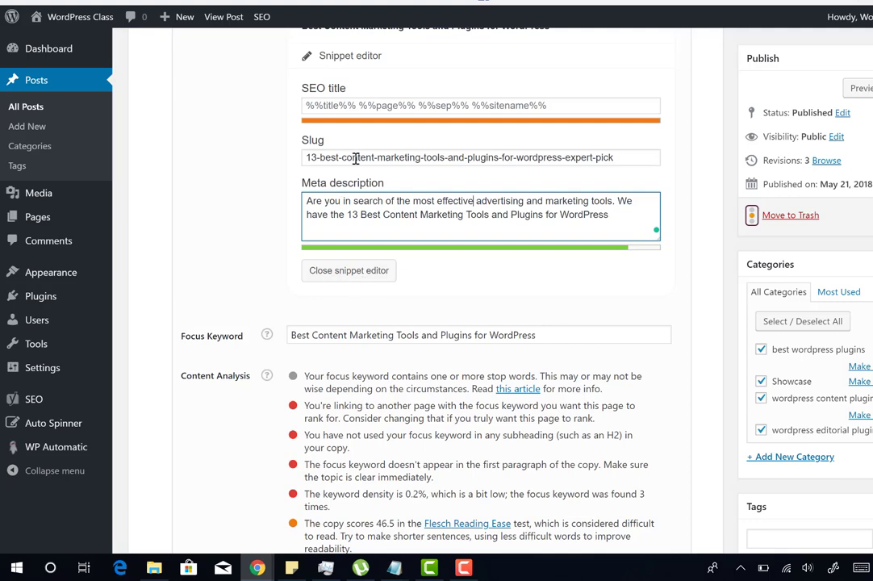
left_click(322, 275)
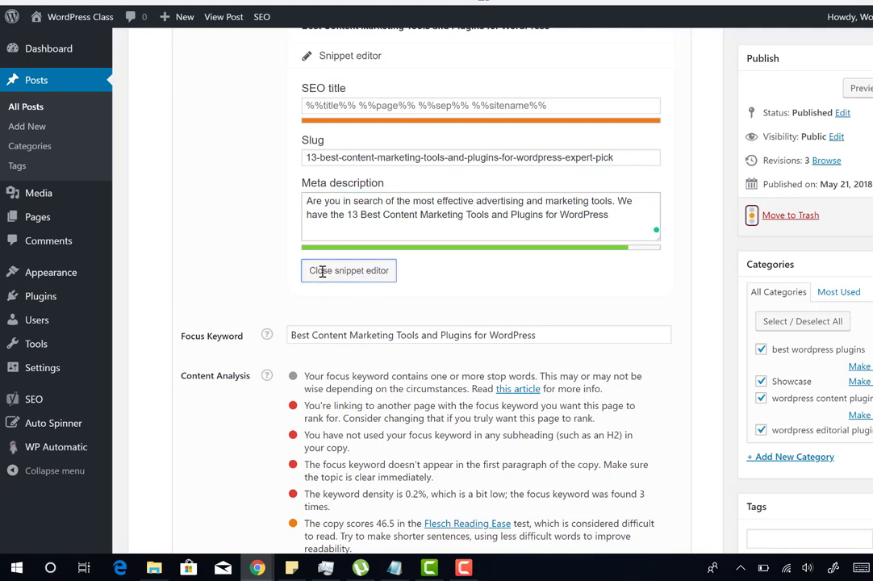
Examine the content analysis remarks about using the focus keyword in a subheading and in the first paragraph
scroll(311, 315, "down", 1)
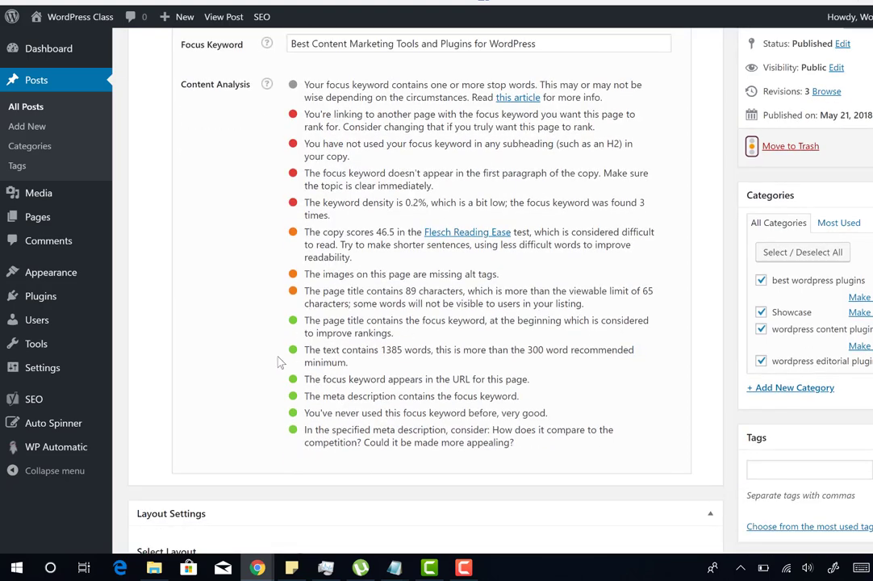
scroll(247, 363, "up", 1)
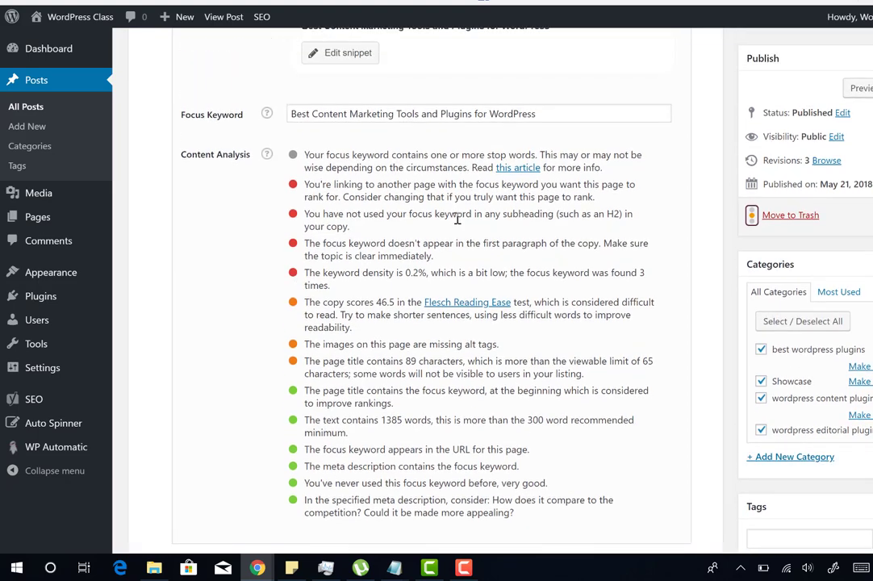
left_click_drag(409, 215, 622, 215)
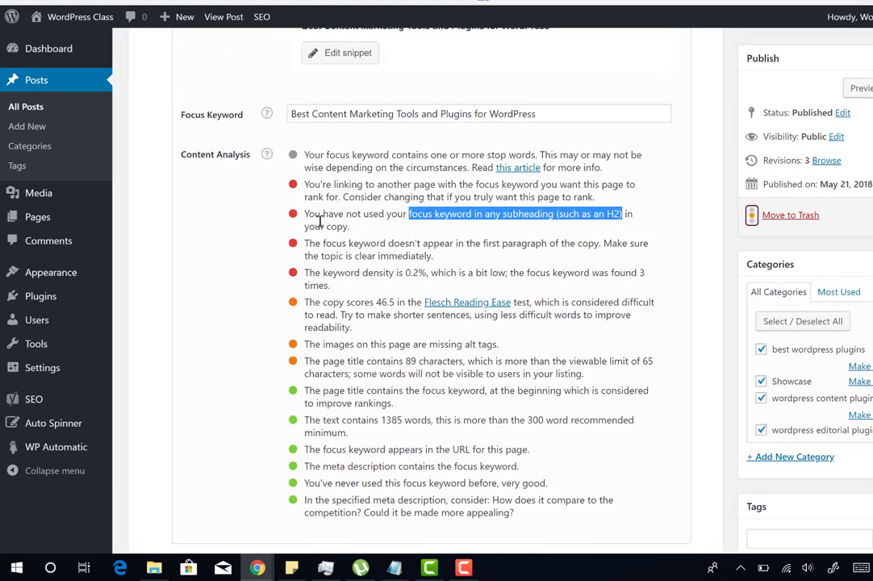
left_click(324, 223)
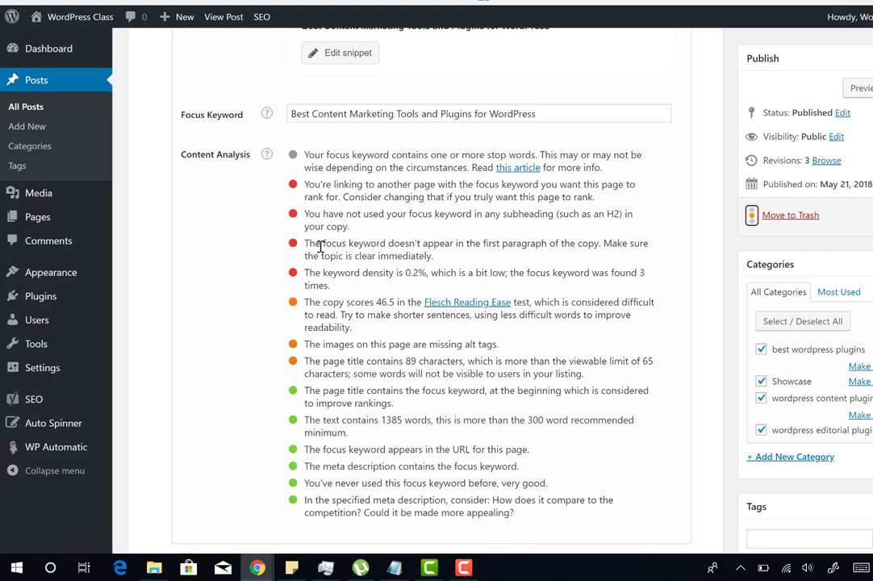
left_click_drag(322, 243, 522, 254)
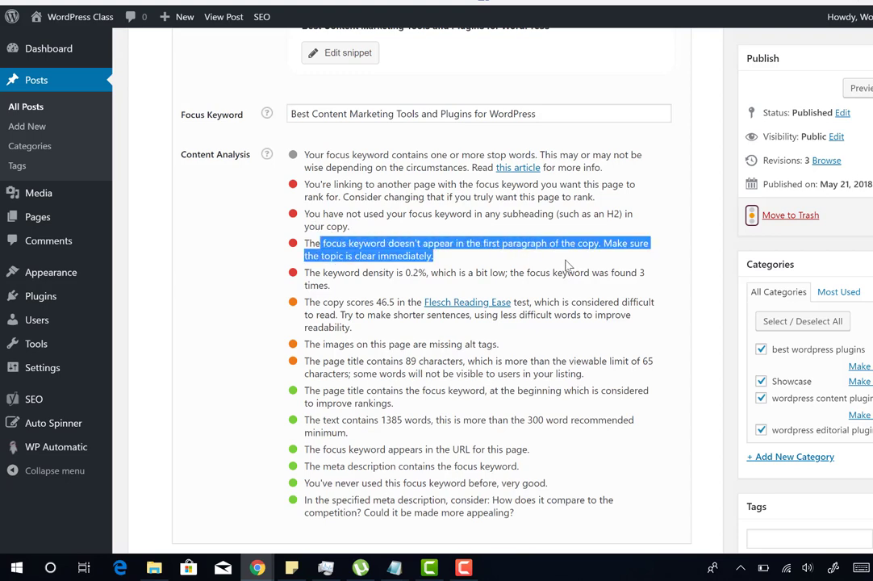
left_click(376, 251)
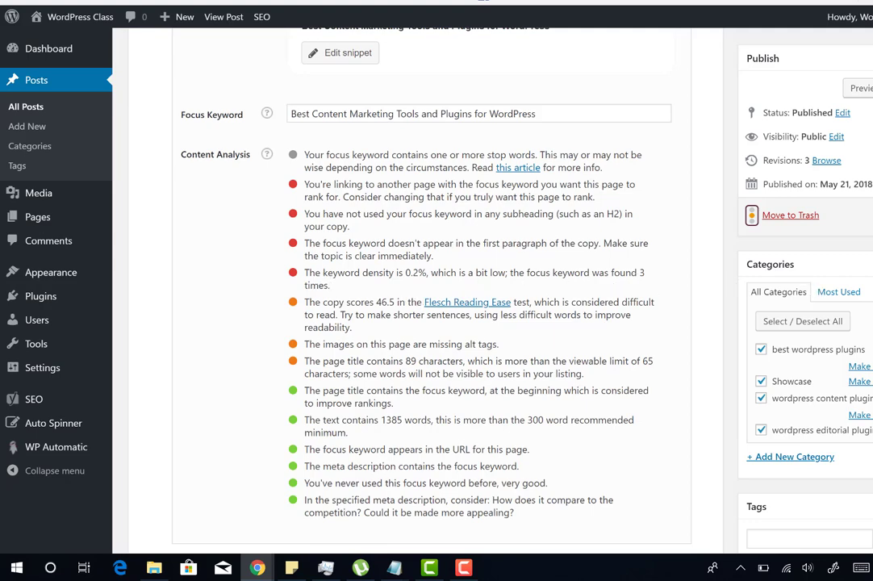
scroll(432, 282, "up", 10)
scroll(432, 282, "down", 10)
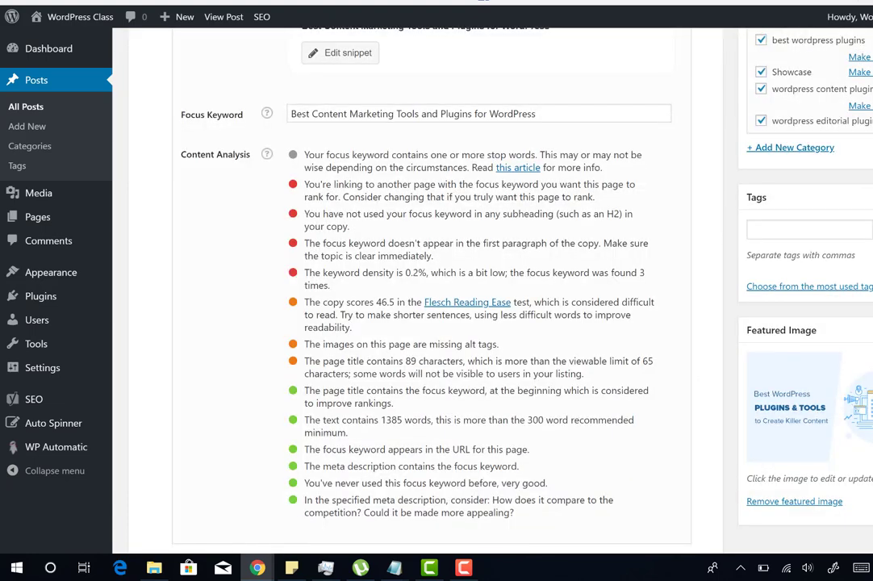
Delete the "[ad_1]" line above the post's introductory paragraph
scroll(432, 282, "up", 15)
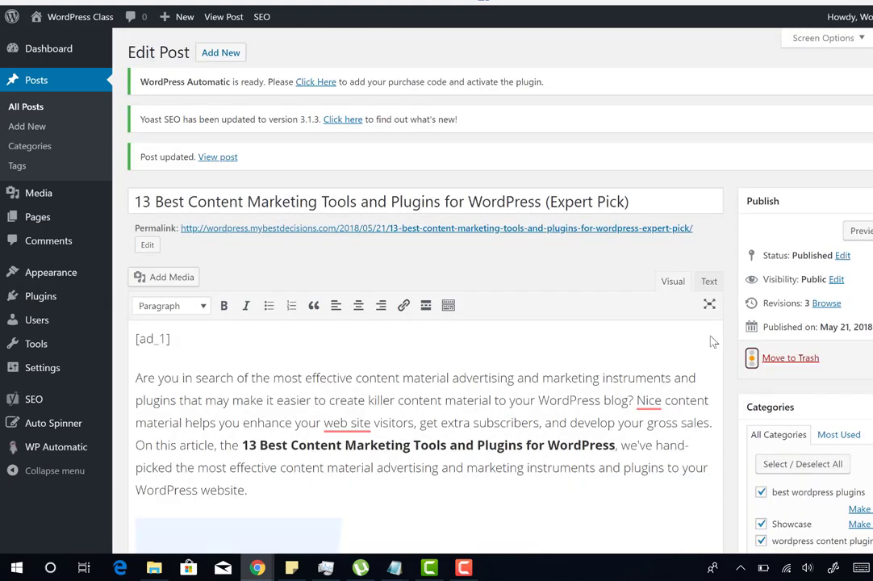
scroll(716, 359, "down", 3)
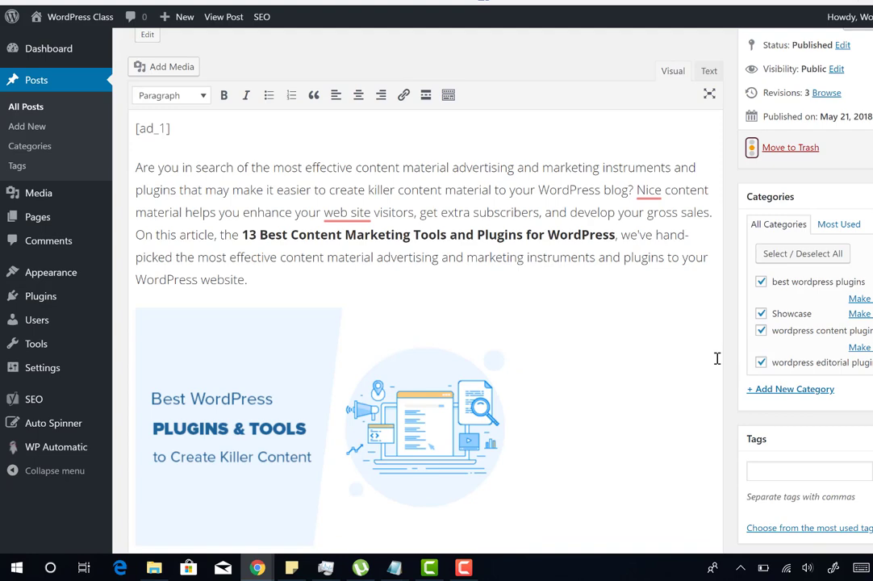
scroll(717, 359, "up", 1)
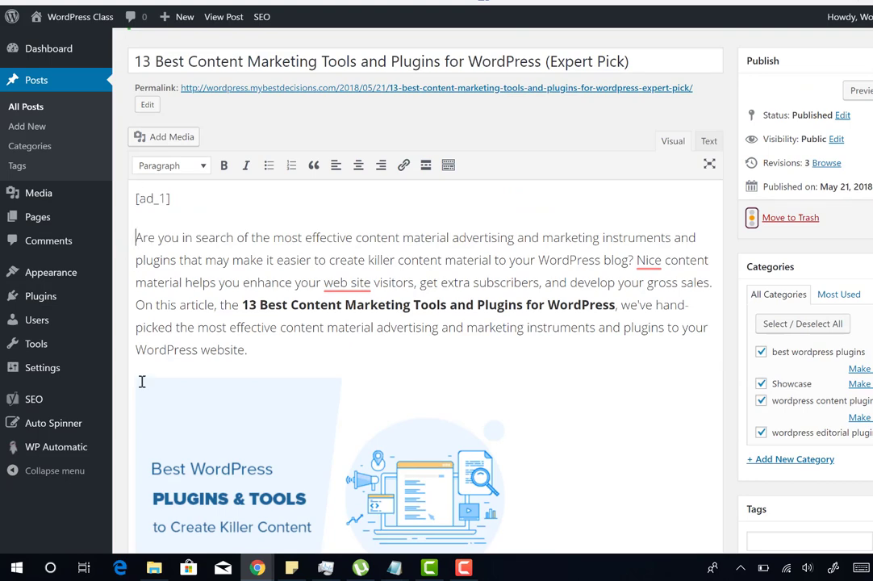
key("BackSpace")
key("BackSpace")
key("BackSpace")
key("BackSpace")
key("BackSpace")
key("BackSpace")
key("BackSpace")
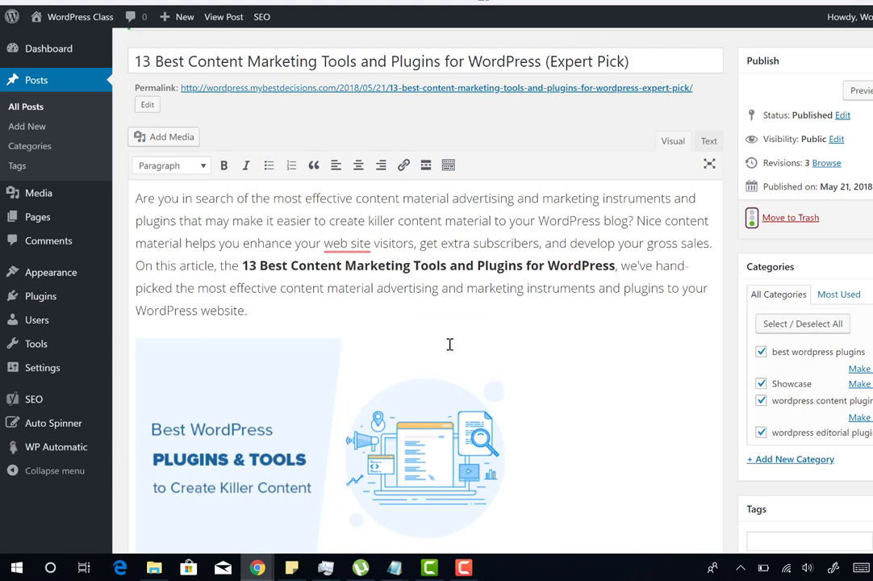
Accept the Grammarly suggestion to add a comma after "Usually" in the paragraph below the first subheading
scroll(726, 345, "down", 5)
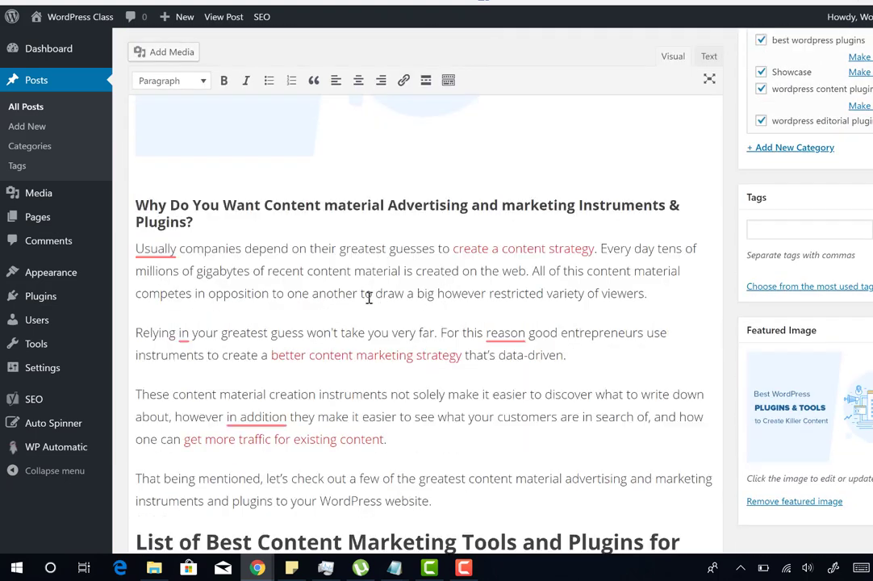
mouse_move(153, 252)
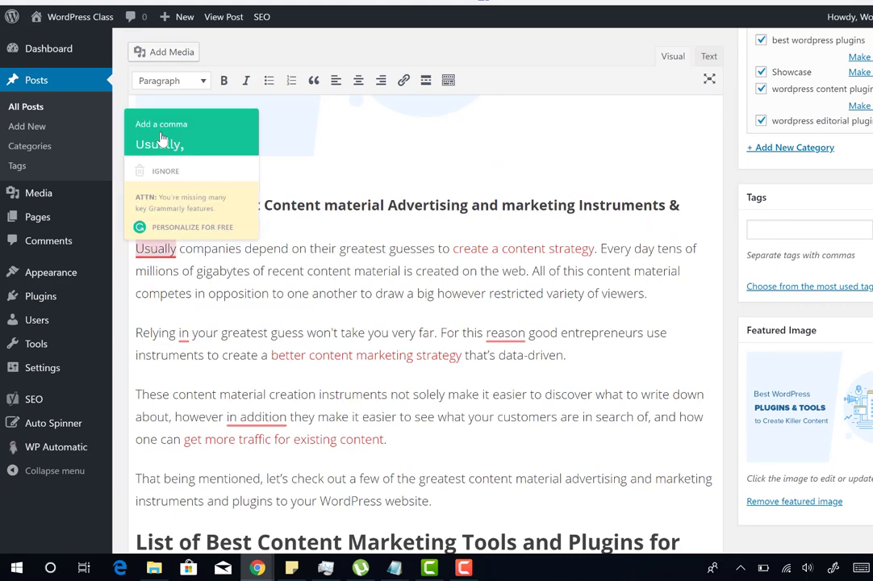
left_click(141, 143)
Insert an empty paragraph below the heading "List of Best Content Marketing Tools and Plugins for WordPress:"
scroll(337, 338, "down", 3)
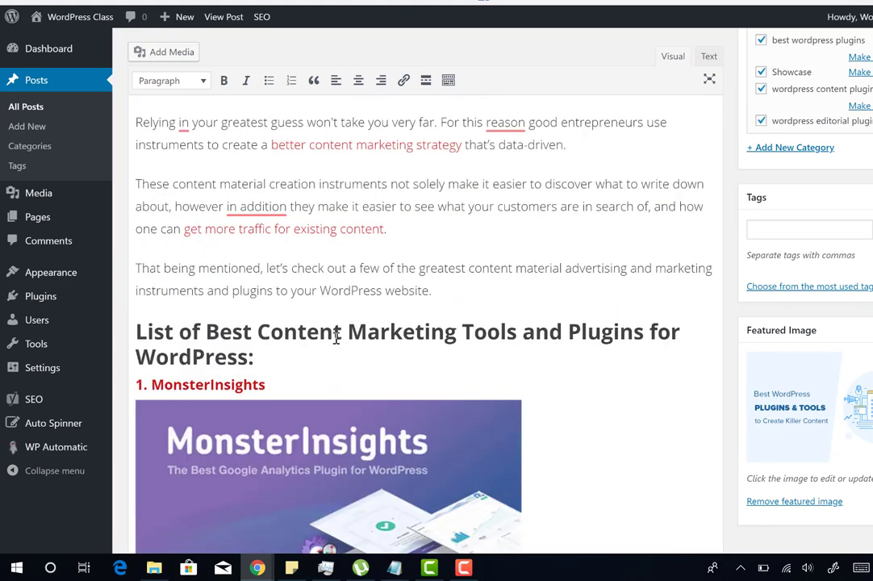
scroll(338, 338, "down", 1)
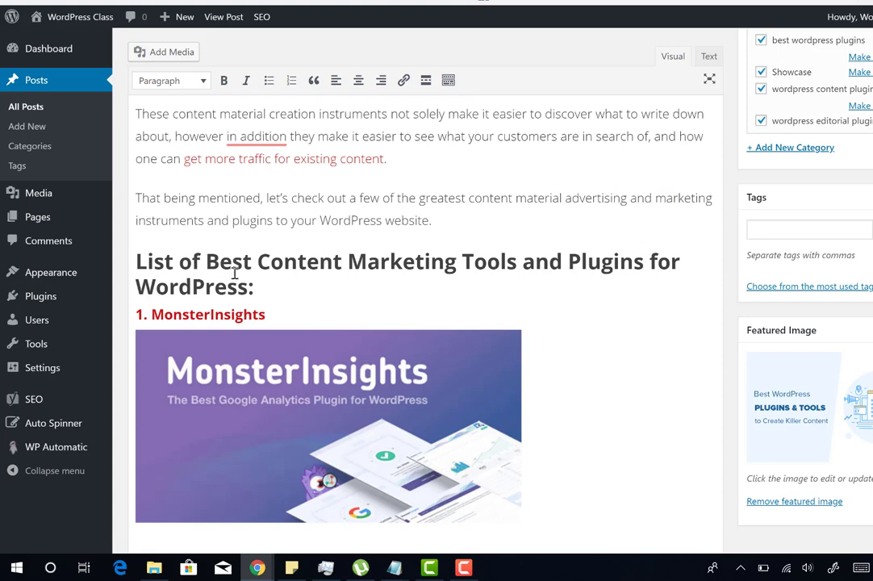
left_click(260, 288)
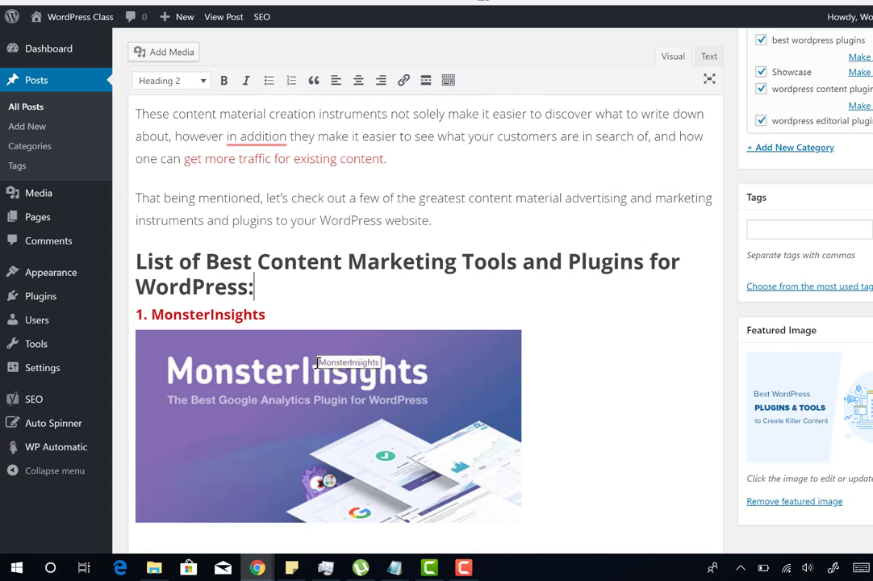
key("Return")
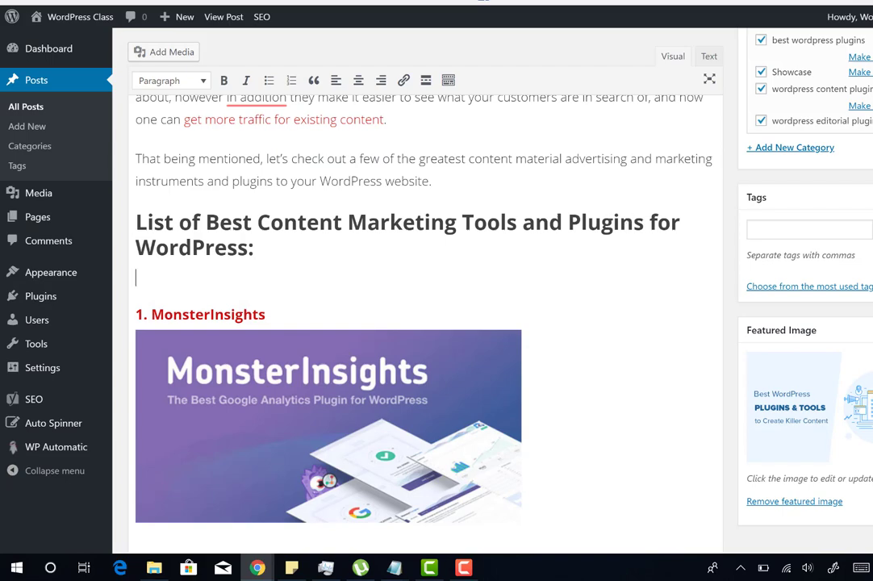
Set the alternative text of the image under "11. Title and Nofollow for Links" to "Best Content Marketing Tools and Plugins for WordPress"
scroll(425, 323, "down", 20)
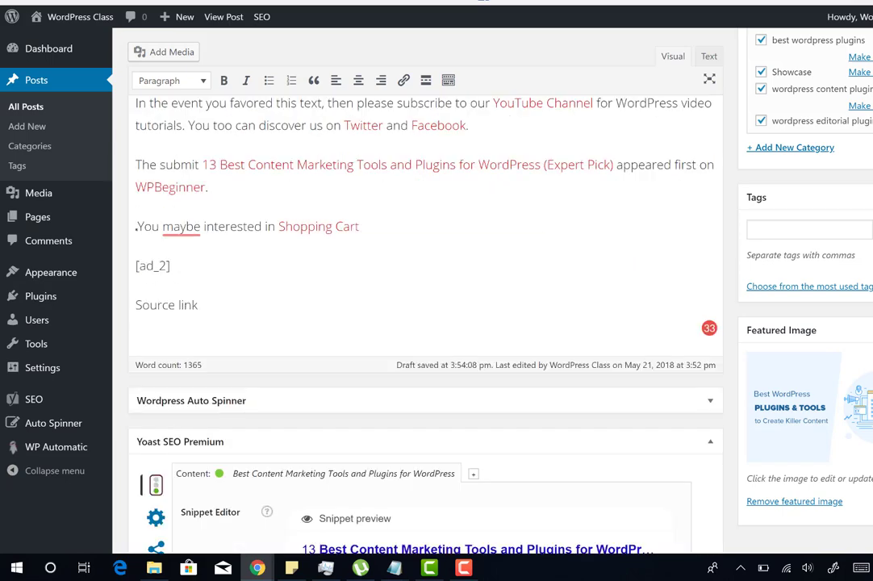
scroll(425, 323, "up", 2)
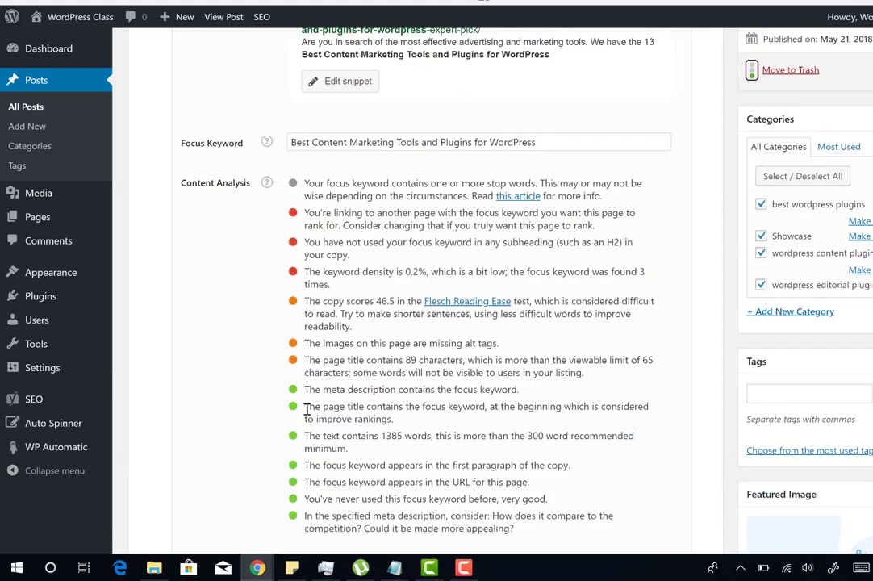
scroll(306, 412, "down", 1)
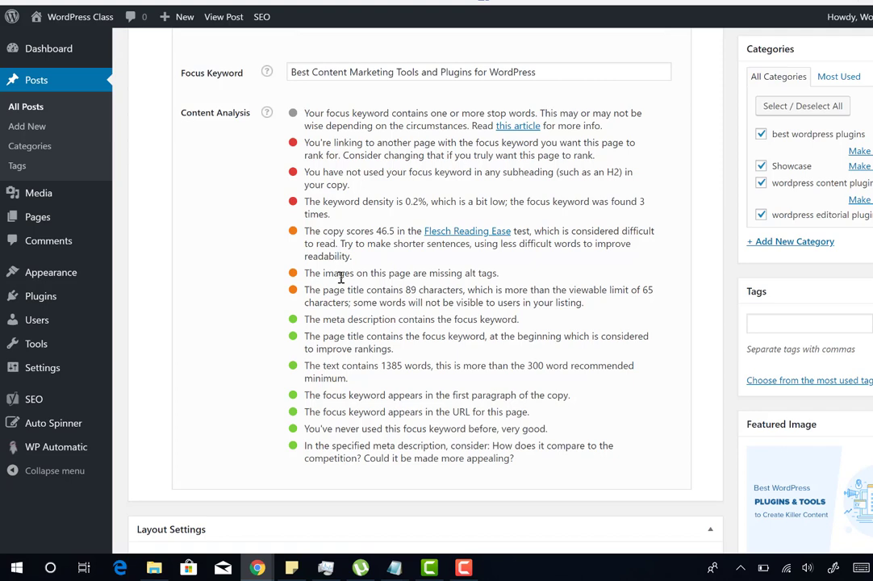
left_click_drag(322, 272, 510, 280)
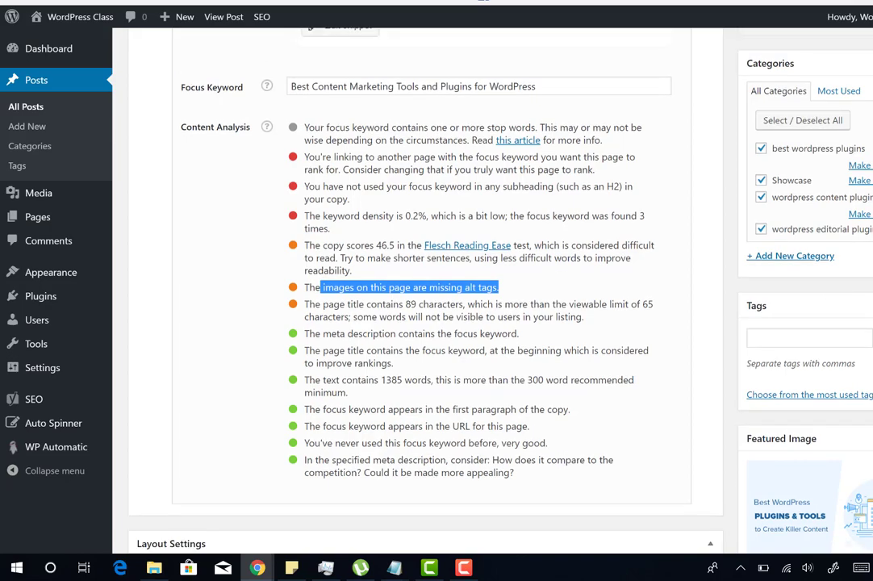
scroll(425, 291, "up", 15)
scroll(425, 290, "down", 5)
scroll(425, 291, "down", 2)
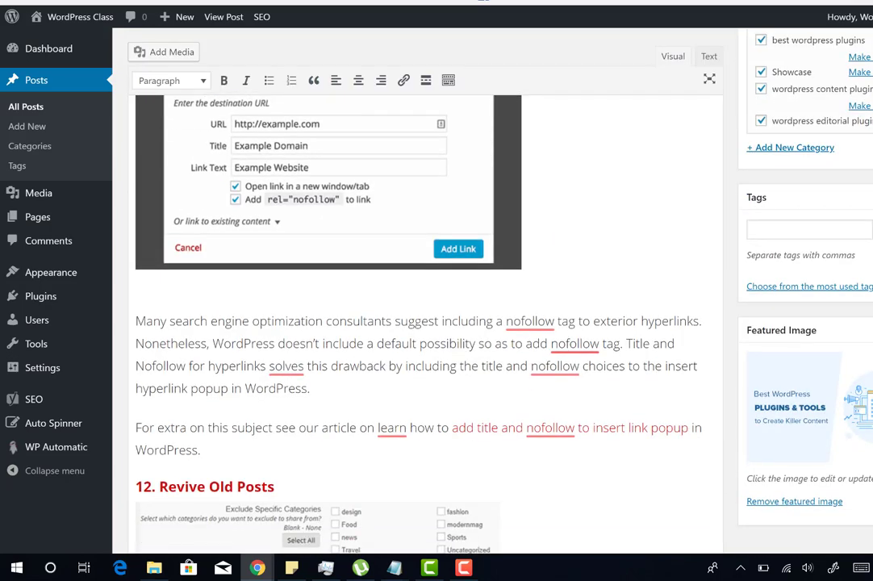
left_click(488, 199)
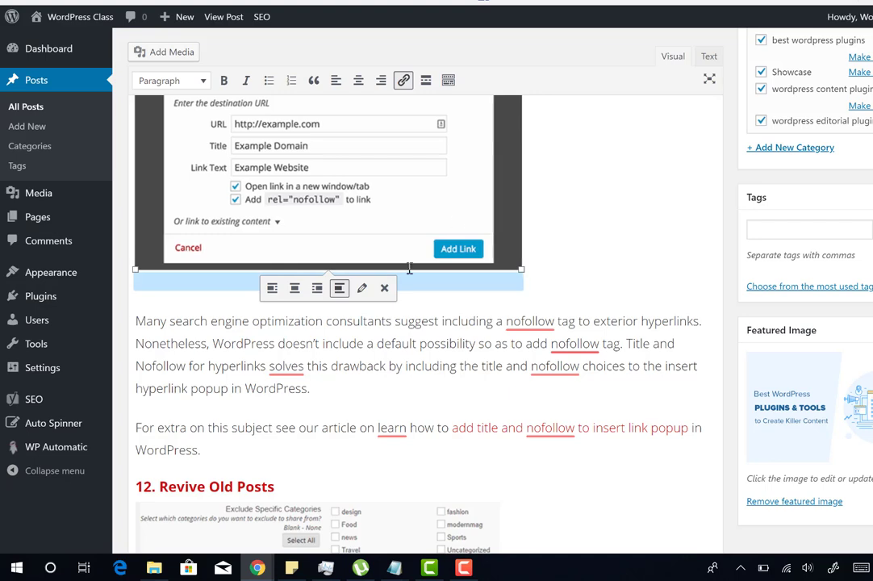
left_click(363, 288)
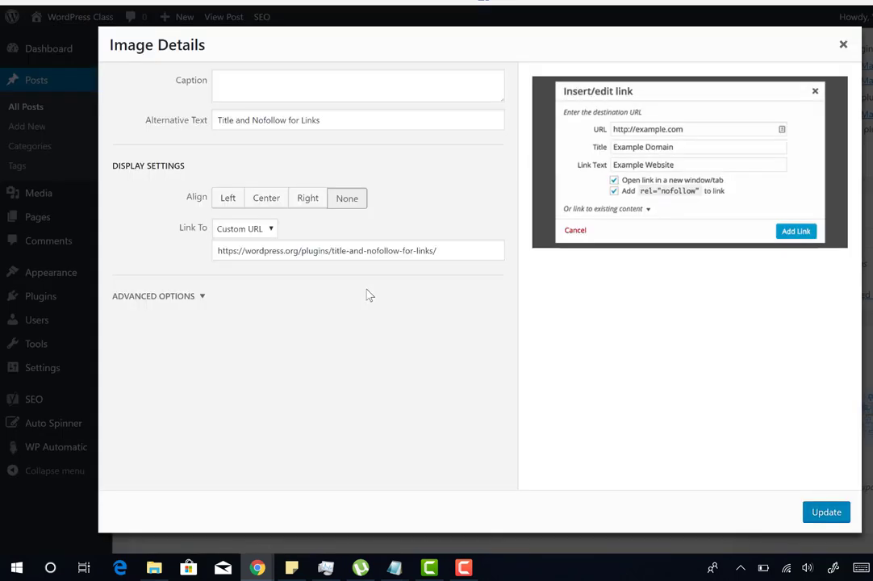
left_click_drag(356, 118, 149, 157)
type("Best Content Marketing Tools and Plugins for WordPress")
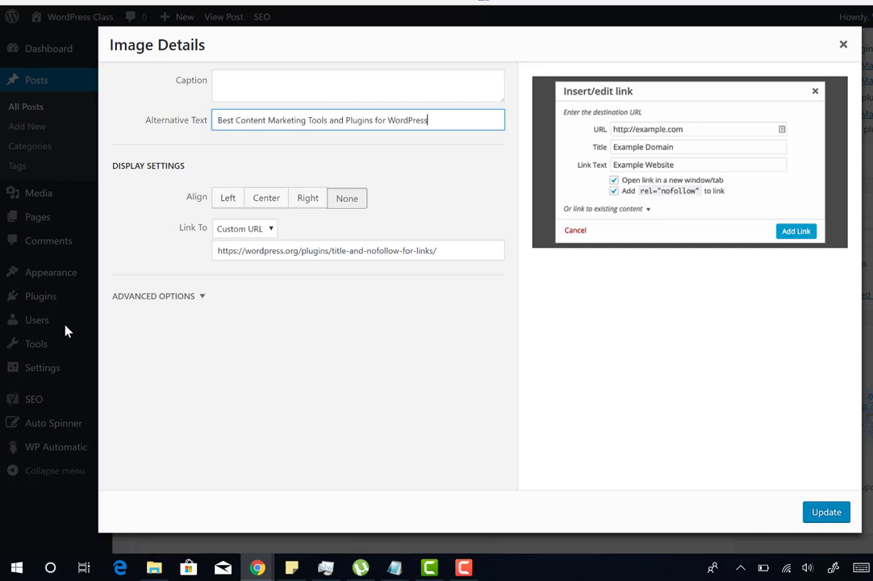
left_click(818, 512)
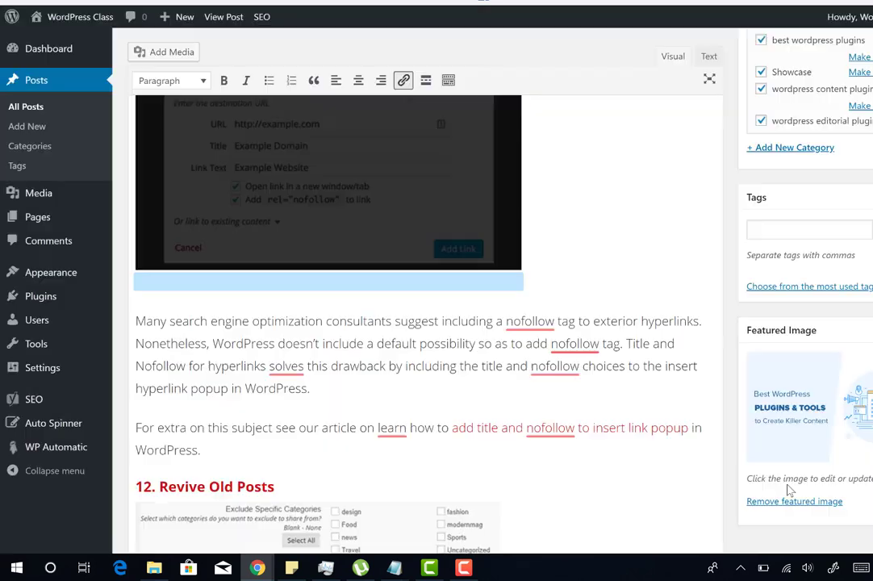
Check the alternative text of the image under "10. Shared Counts" and close its details without changes
scroll(625, 333, "up", 7)
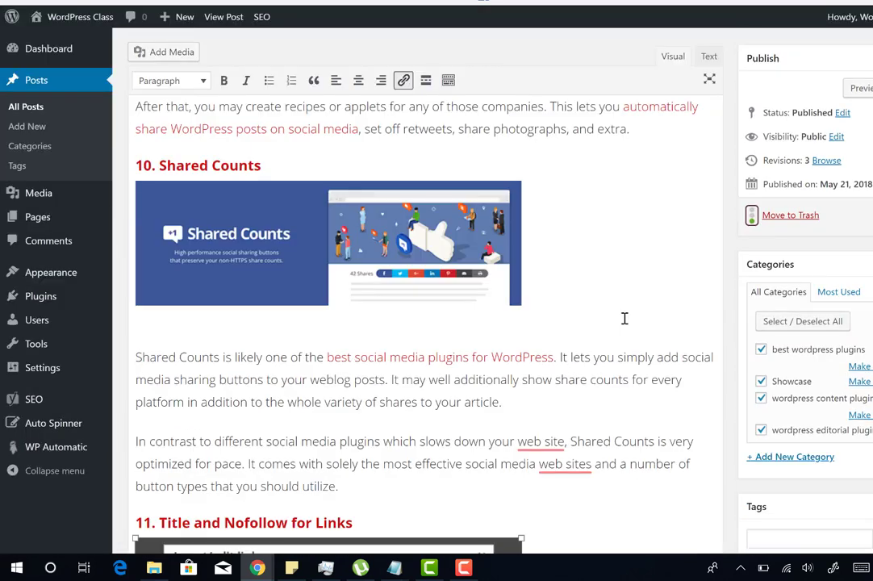
left_click(420, 260)
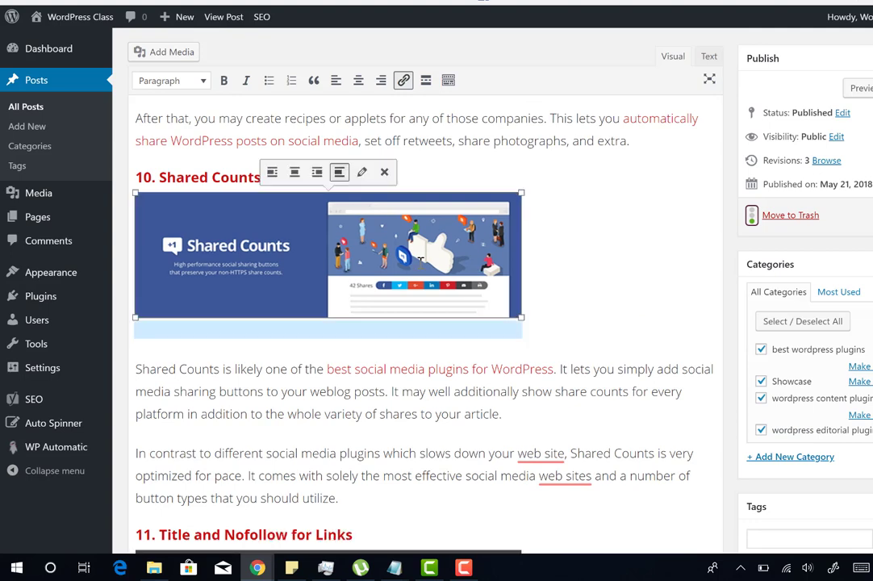
left_click(362, 172)
left_click(295, 120)
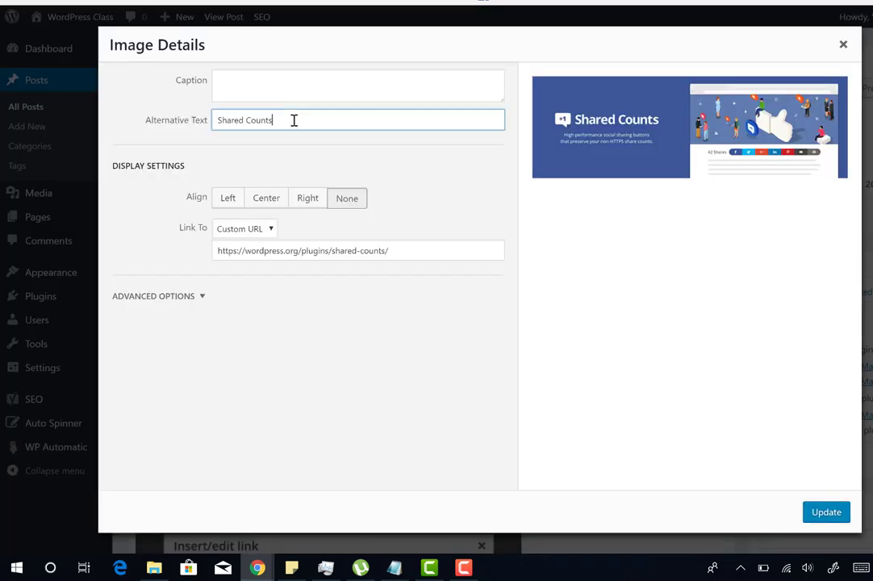
left_click(843, 45)
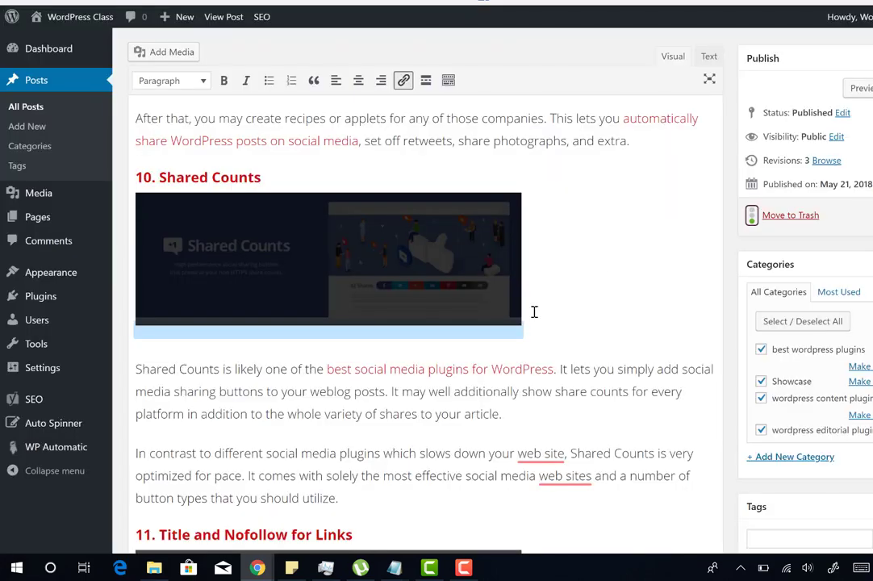
Remove the link from the image under "3. Edit Flow" by setting its link target to None, and update the image
scroll(529, 325, "up", 4)
scroll(529, 324, "up", 10)
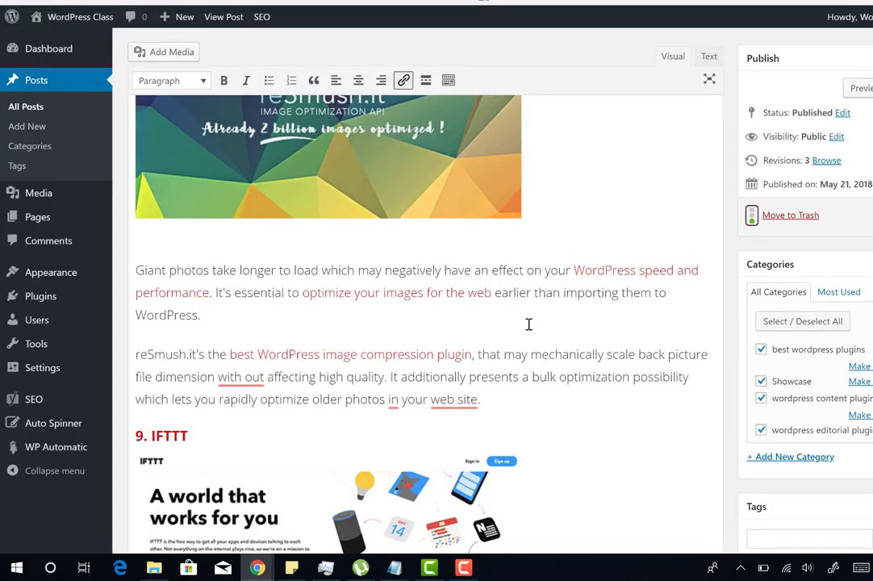
scroll(528, 324, "up", 10)
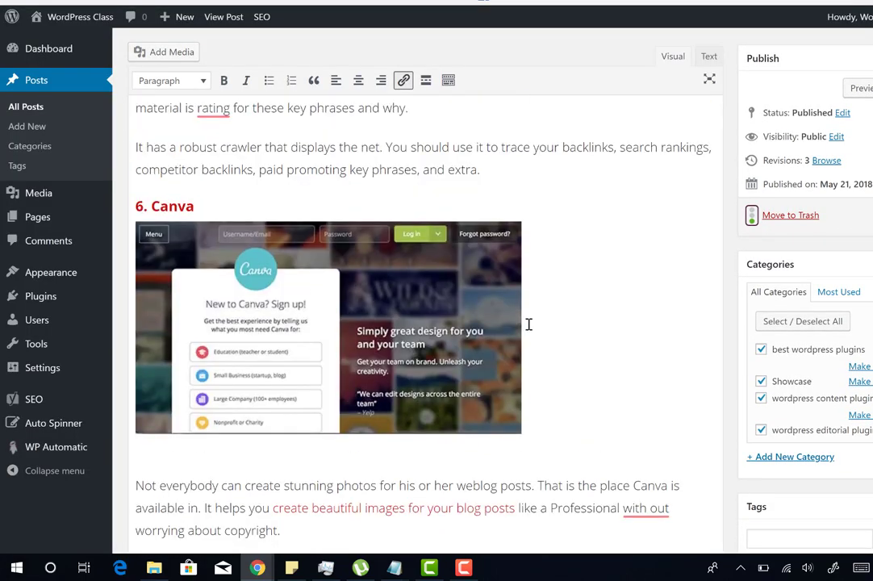
scroll(529, 325, "up", 10)
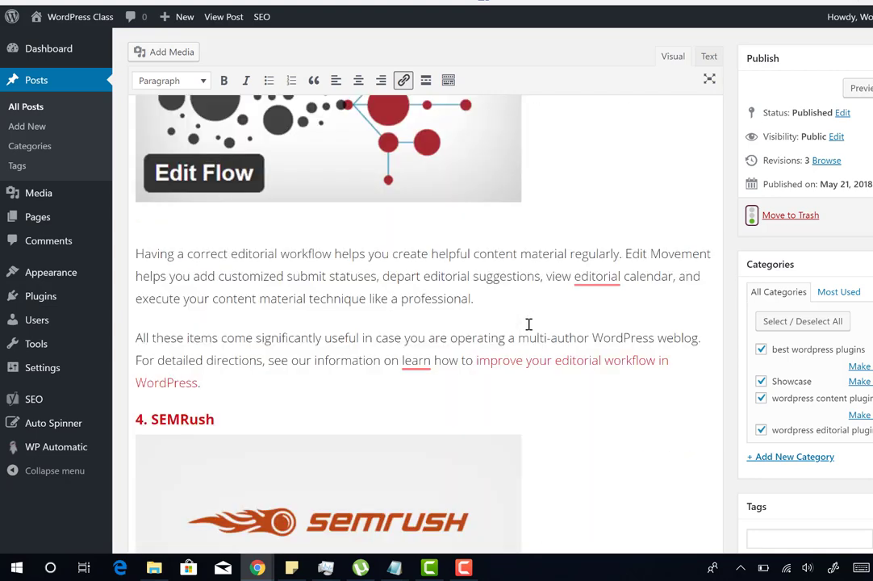
left_click(417, 336)
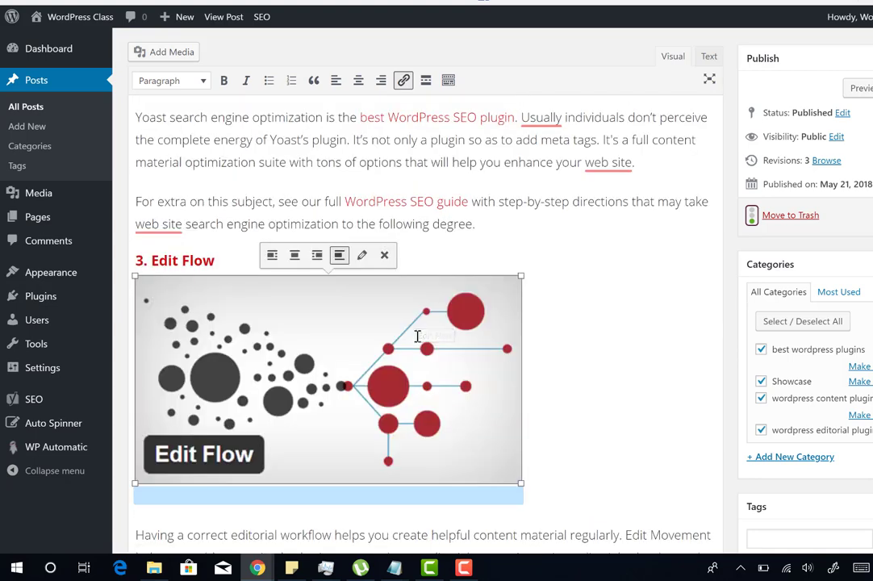
left_click(361, 254)
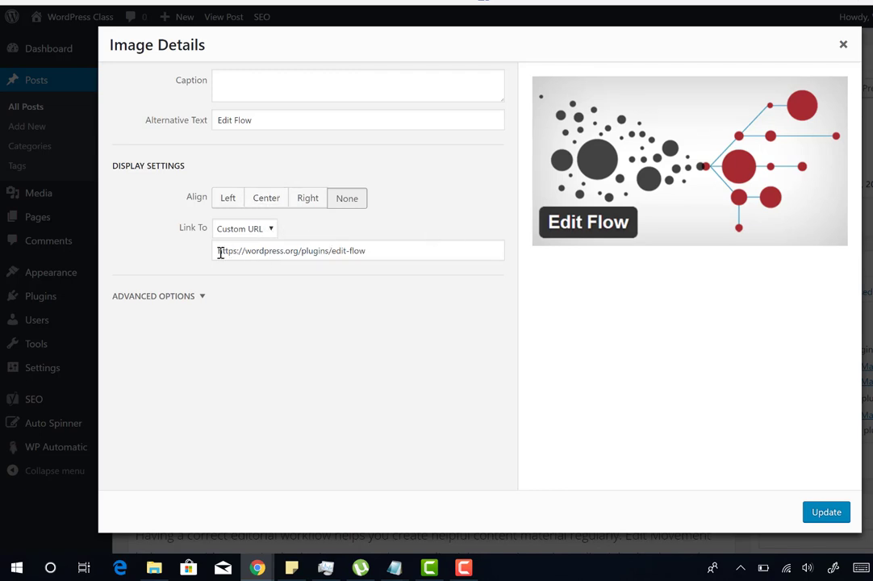
left_click(236, 229)
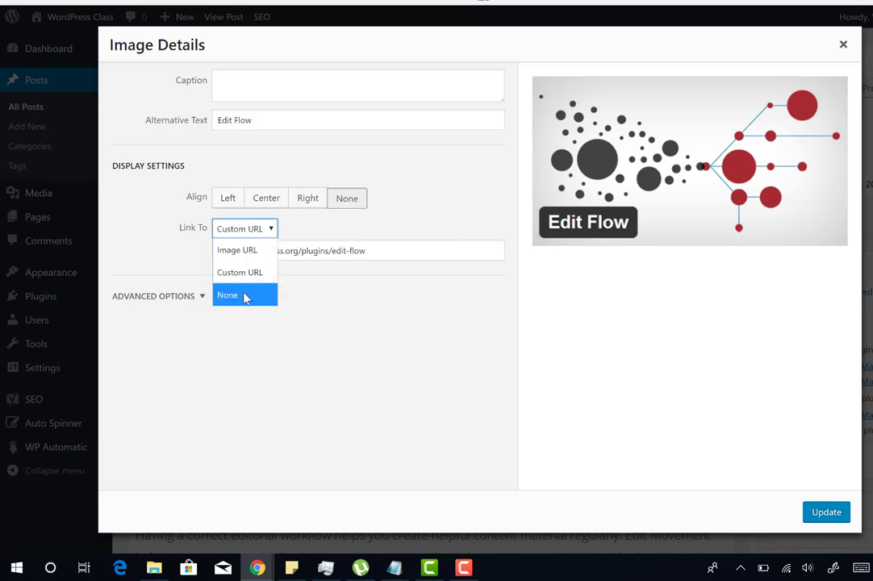
left_click(244, 250)
left_click(252, 230)
left_click(241, 295)
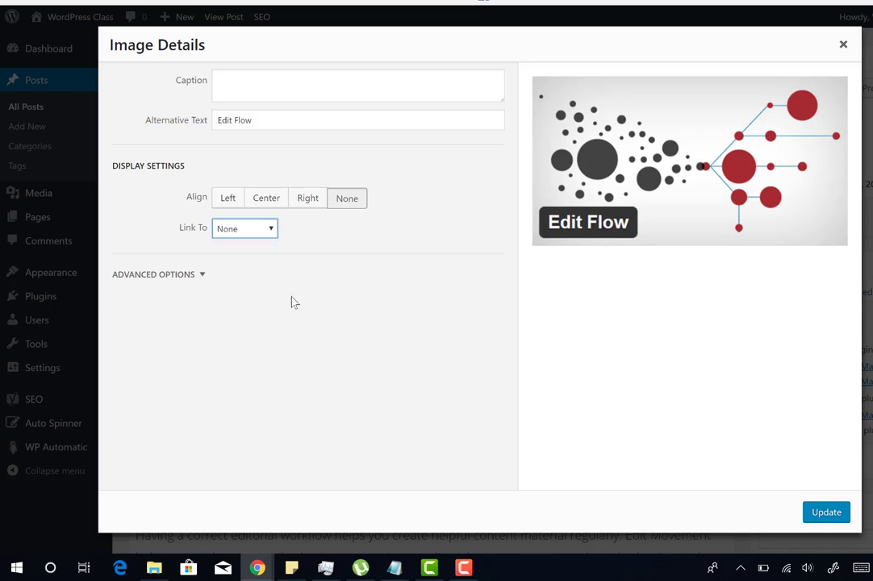
left_click(824, 512)
Look through the post's remaining images and text, and examine the Yoast content analysis for the focus keyword
scroll(576, 269, "up", 5)
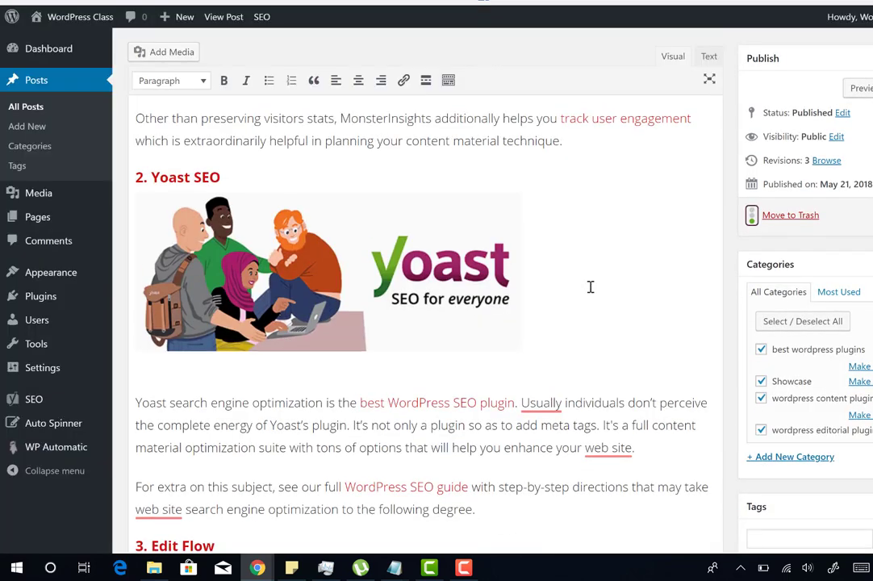
scroll(590, 287, "up", 2)
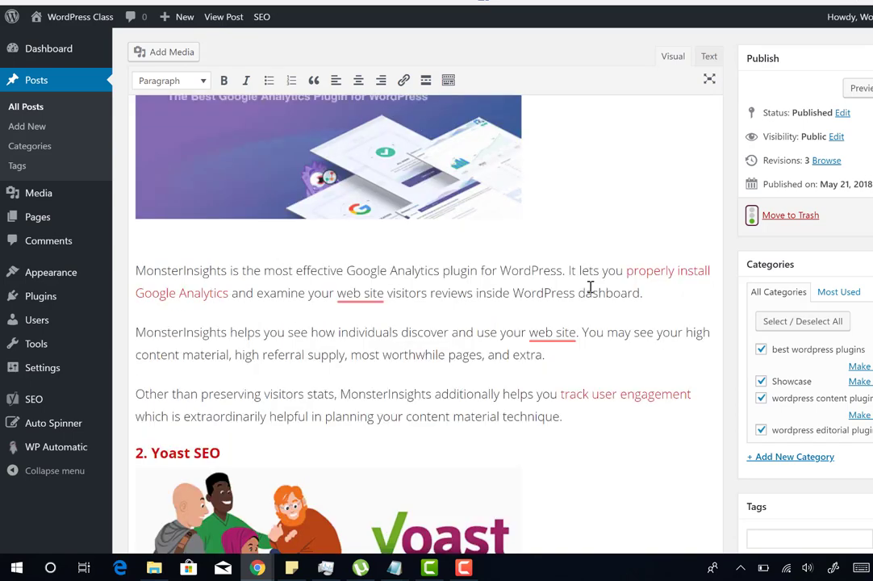
scroll(590, 287, "down", 8)
scroll(590, 287, "down", 15)
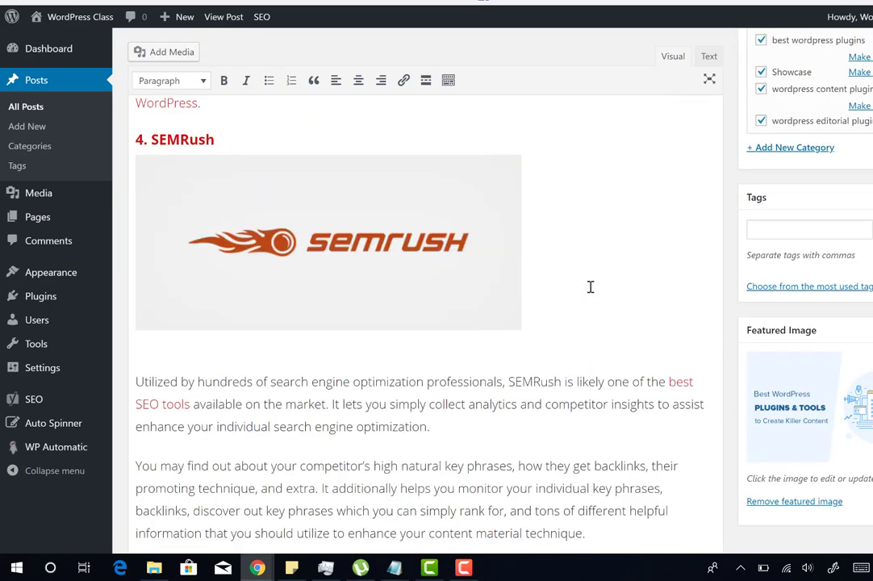
scroll(590, 287, "down", 15)
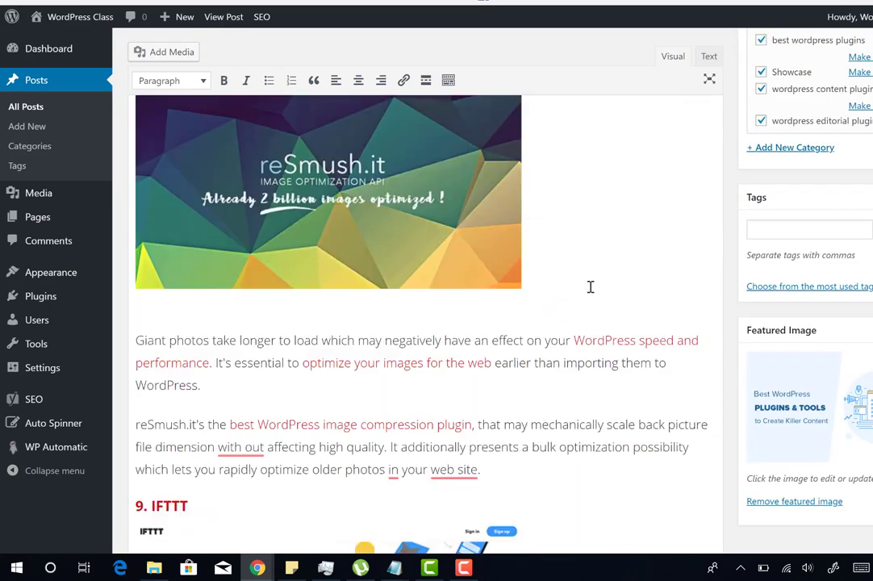
scroll(590, 286, "down", 10)
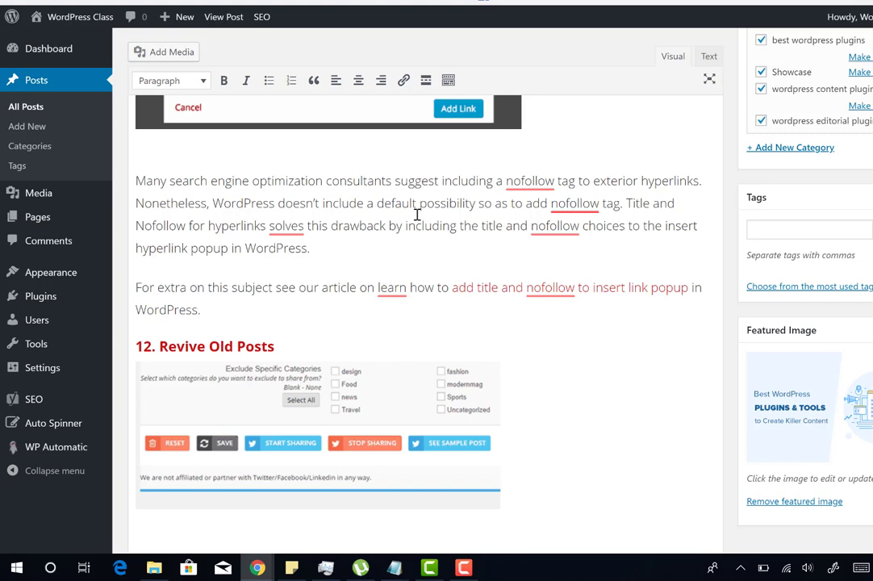
scroll(417, 214, "down", 5)
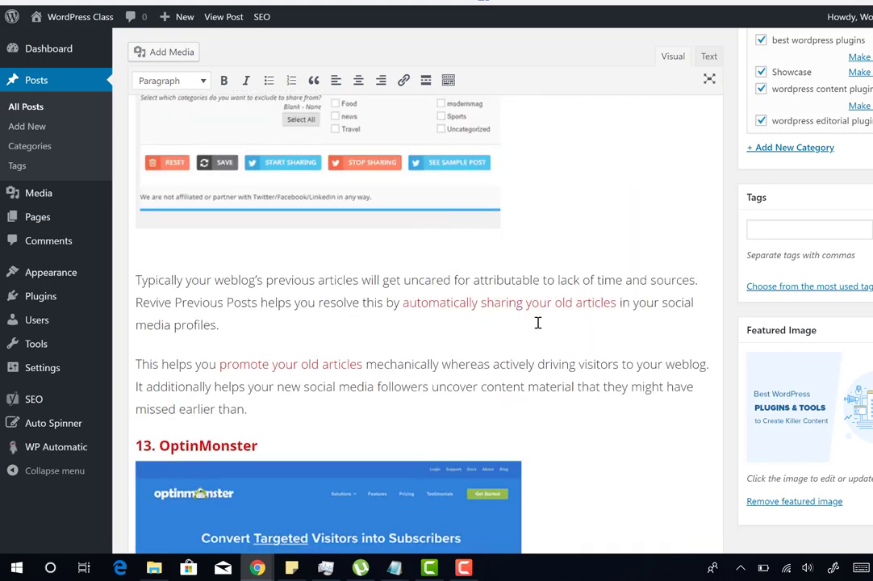
scroll(613, 375, "down", 12)
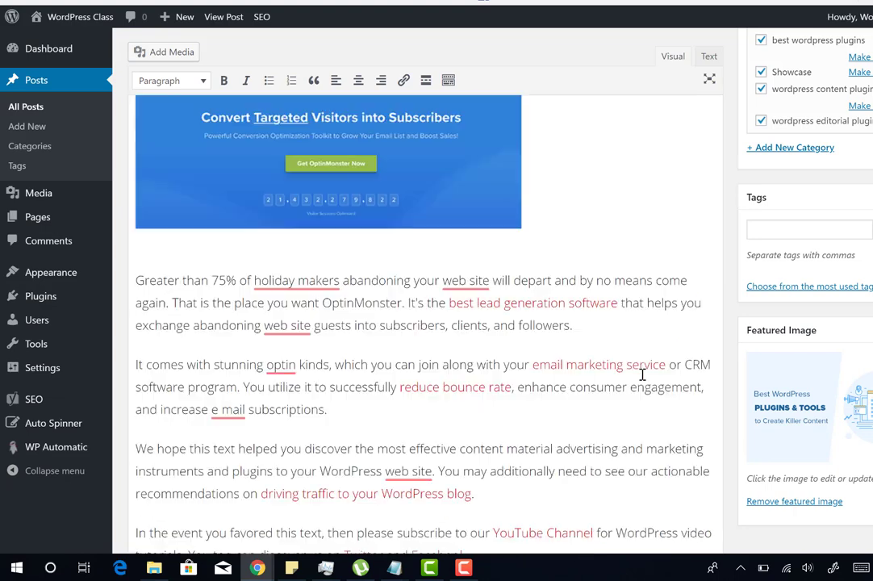
scroll(644, 379, "down", 2)
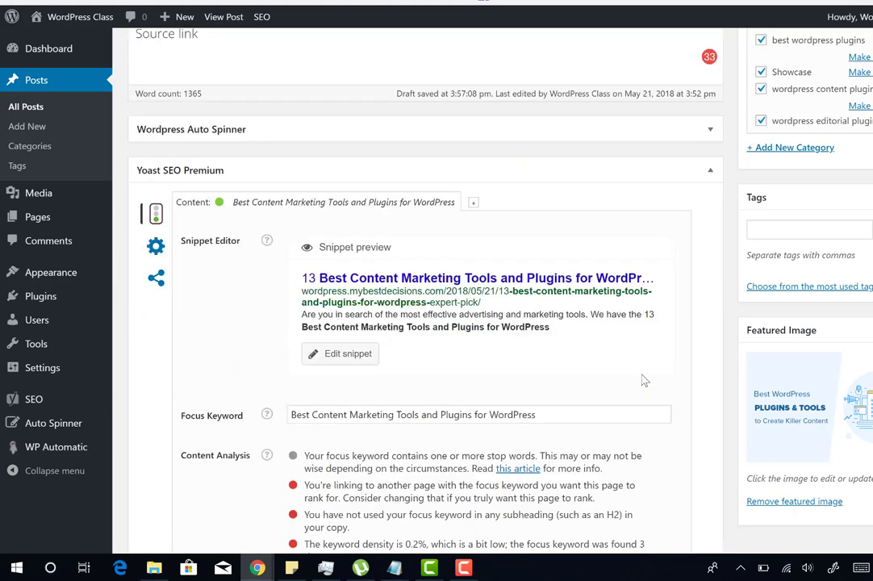
scroll(644, 378, "down", 6)
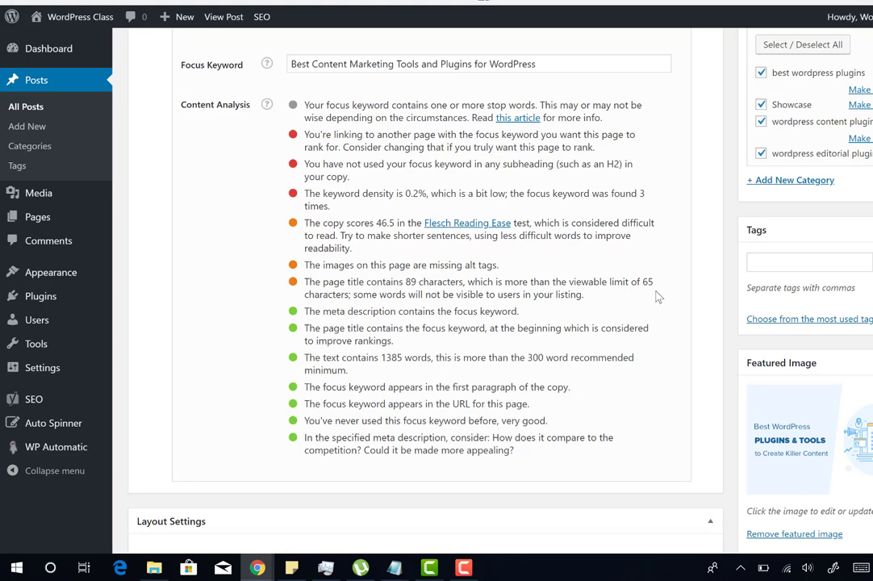
scroll(669, 446, "down", 1)
On the second WordPress site, examine the Yoast analysis for the focus keyword "Best Cheap Chromebook", including the list of good results
scroll(669, 447, "down", 4)
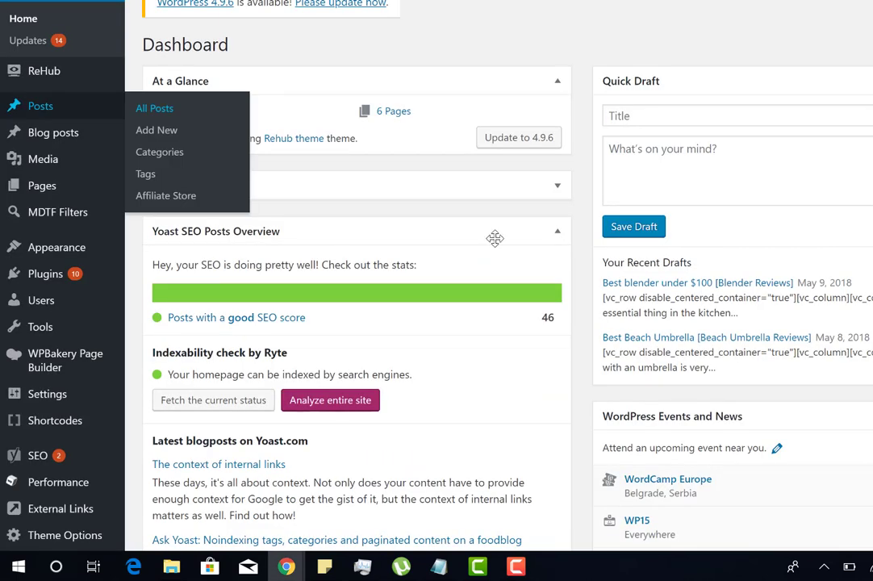
scroll(495, 238, "down", 2)
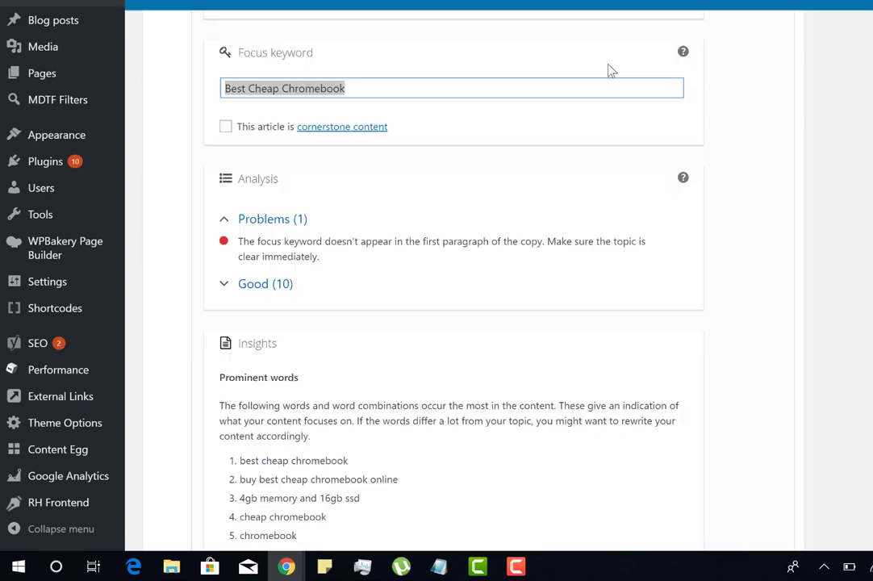
triple_click(608, 85)
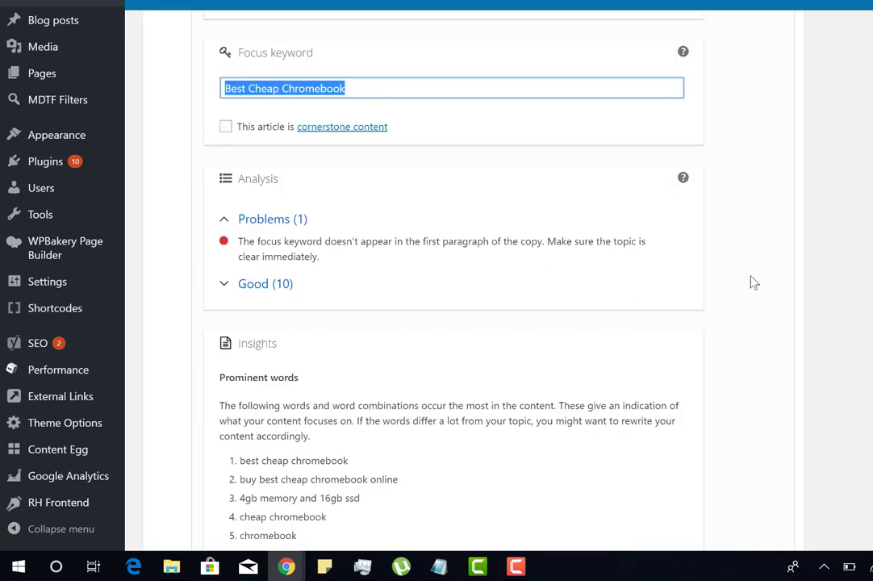
scroll(598, 286, "down", 1)
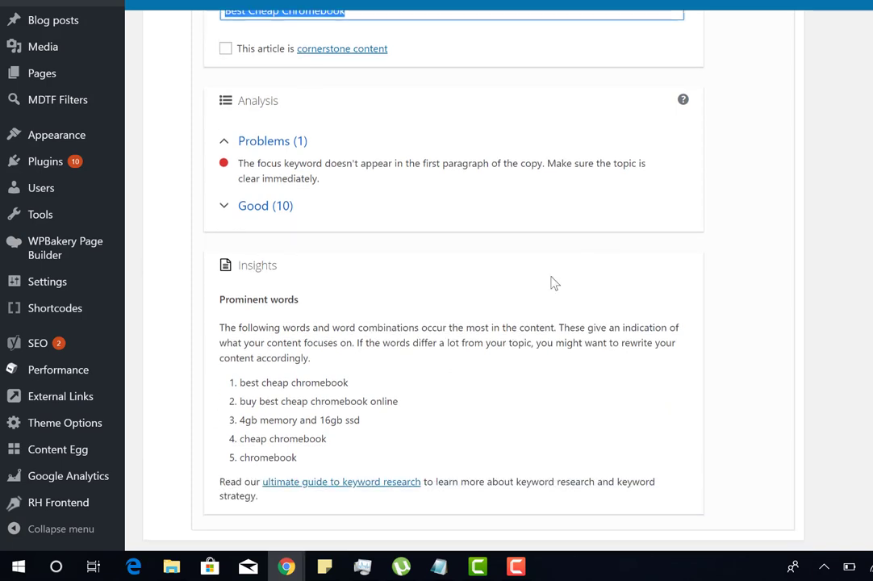
left_click(242, 208)
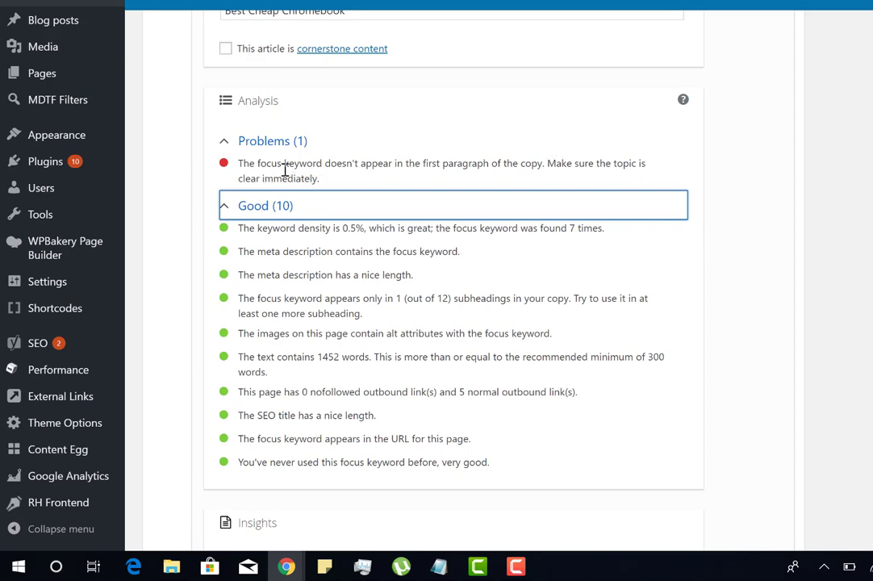
scroll(452, 161, "up", 1)
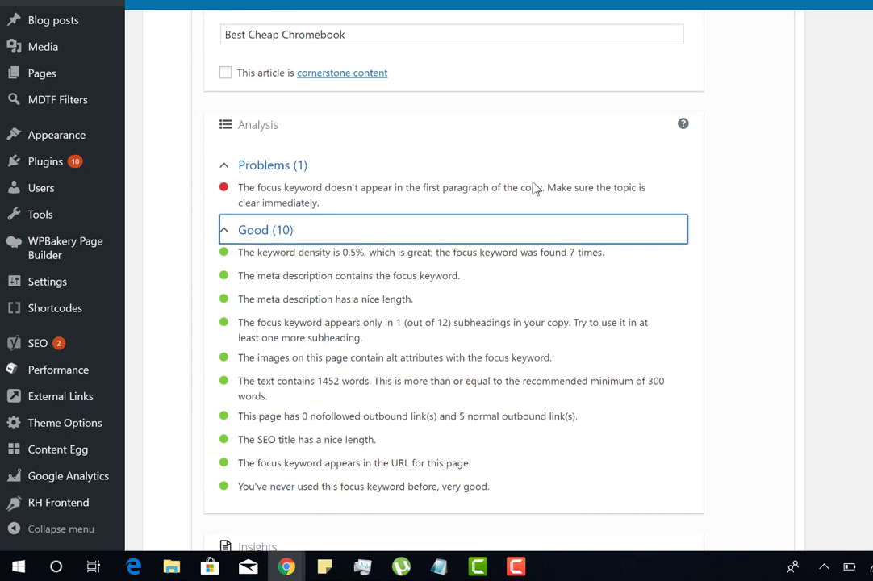
Copy the focus keyword "Best Cheap Chromebook" from the Yoast settings
left_click_drag(360, 88, 242, 89)
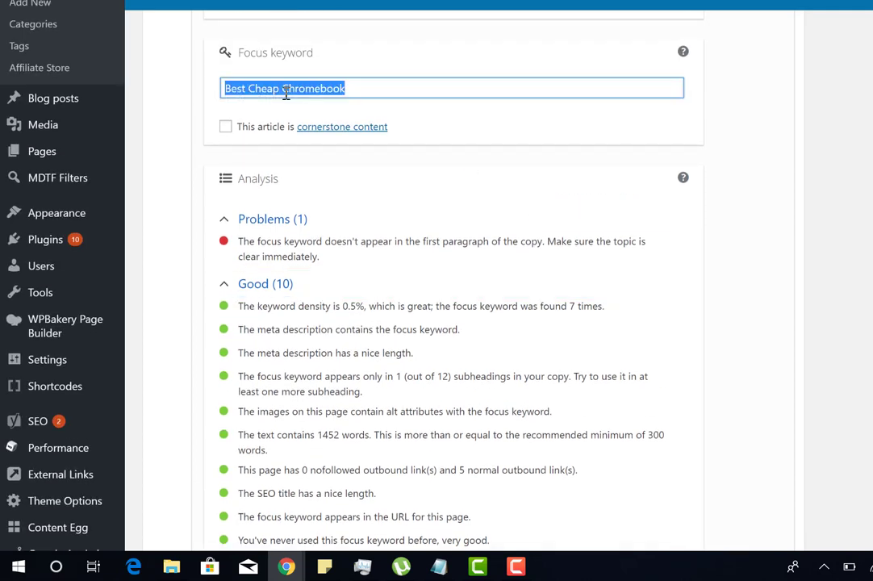
right_click(288, 95)
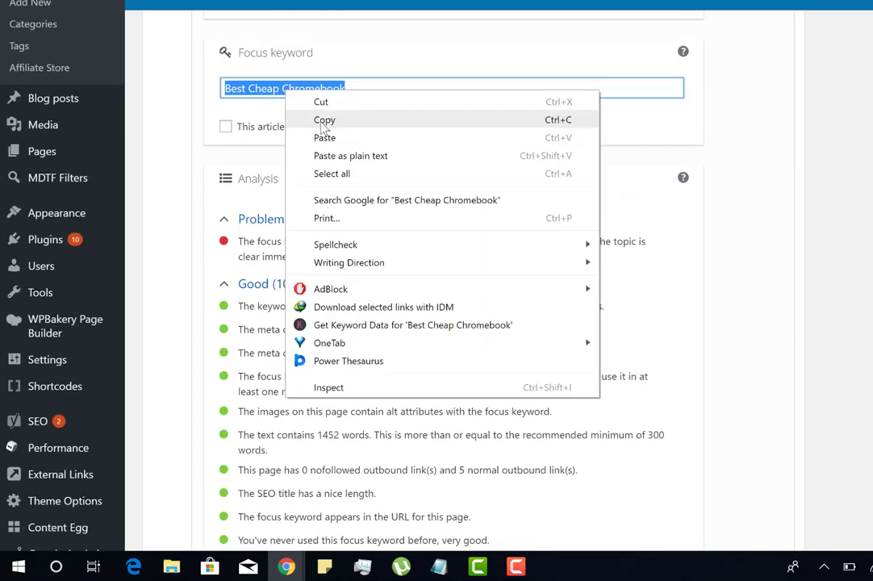
left_click(321, 120)
In the post's introductory text block, remove the bold formatting from the focus keyword "Best Cheap Chromebook"
scroll(770, 318, "up", 15)
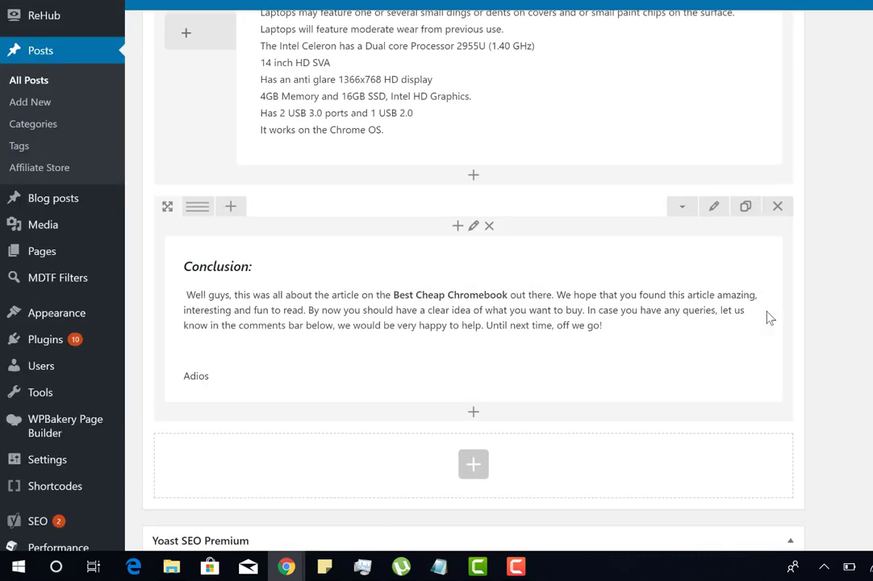
scroll(770, 318, "up", 20)
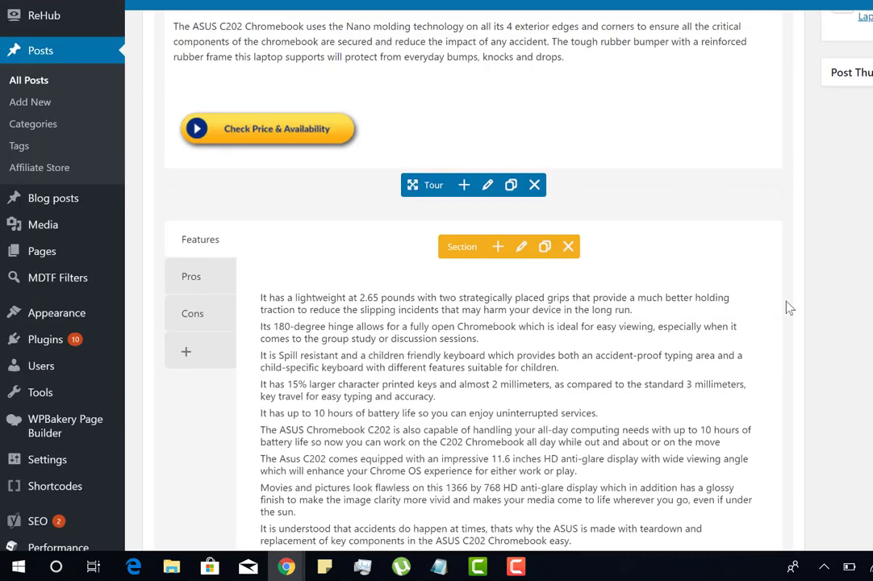
scroll(789, 307, "up", 20)
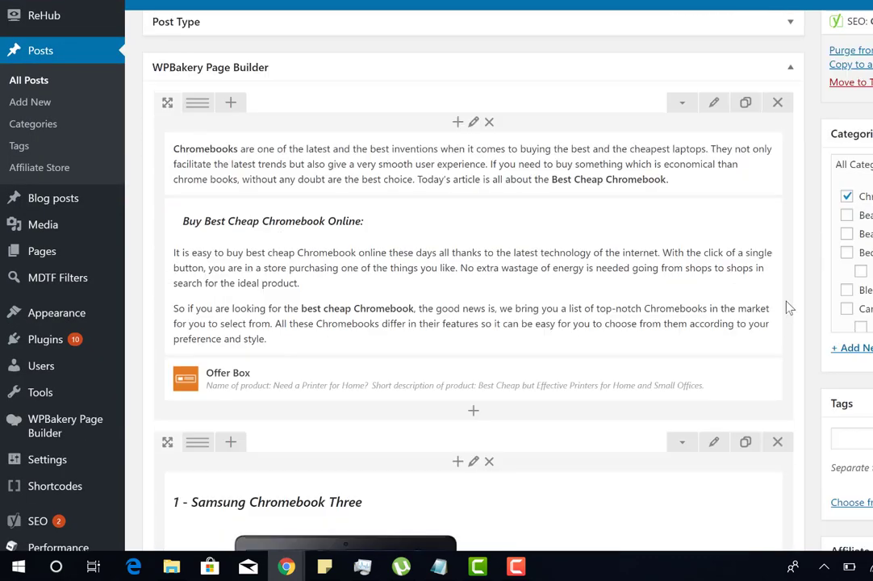
scroll(789, 307, "down", 5)
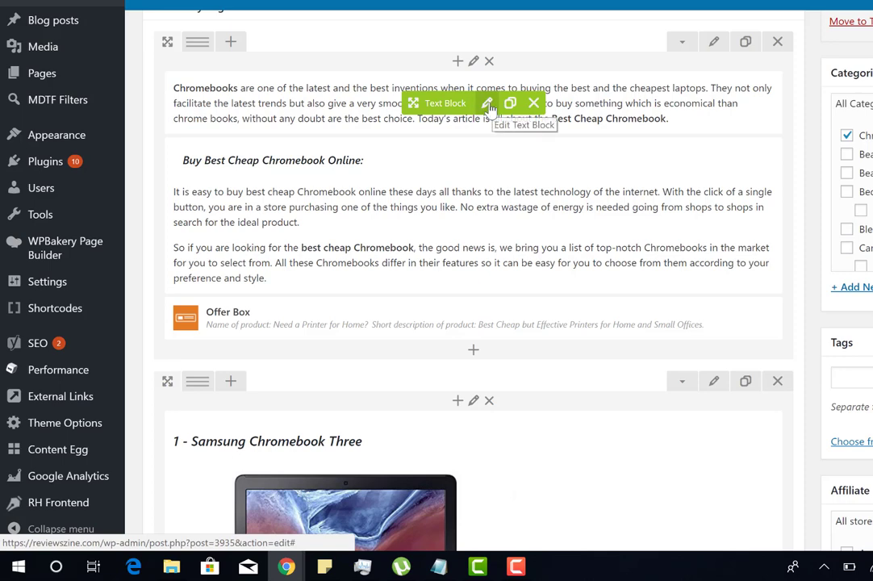
left_click(487, 103)
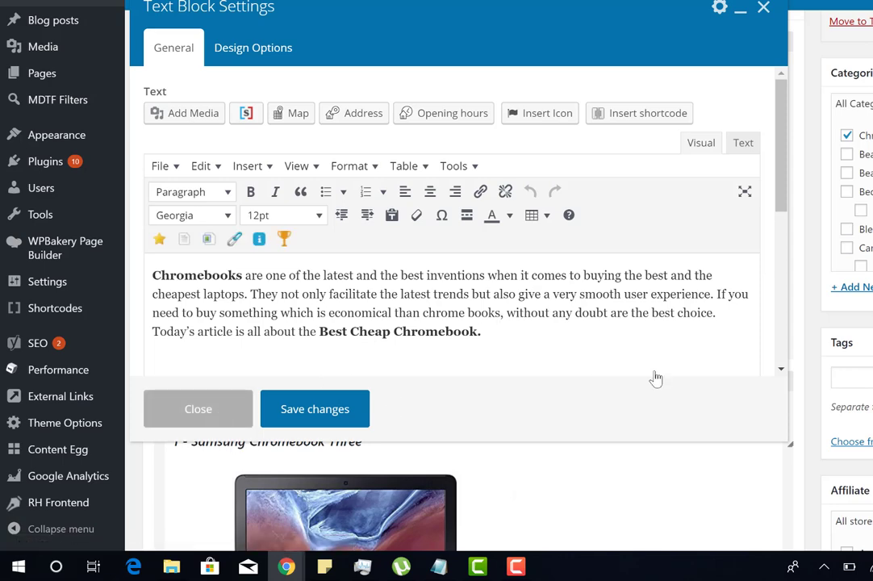
key("Escape")
mouse_move(468, 76)
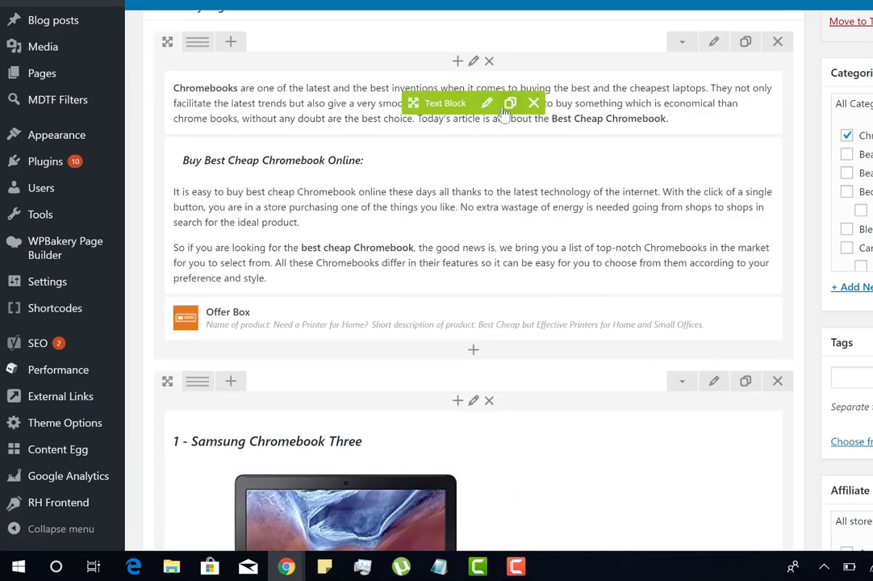
left_click(487, 103)
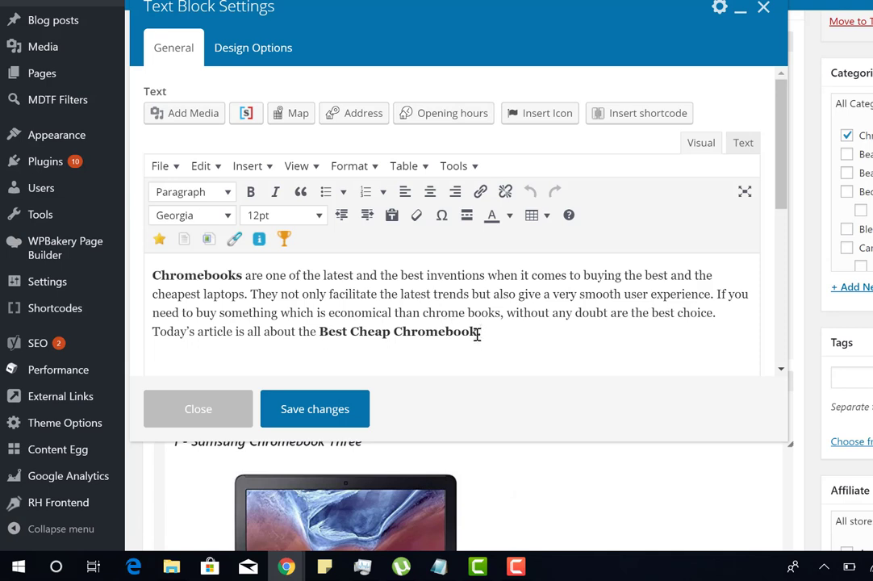
left_click_drag(477, 332, 321, 336)
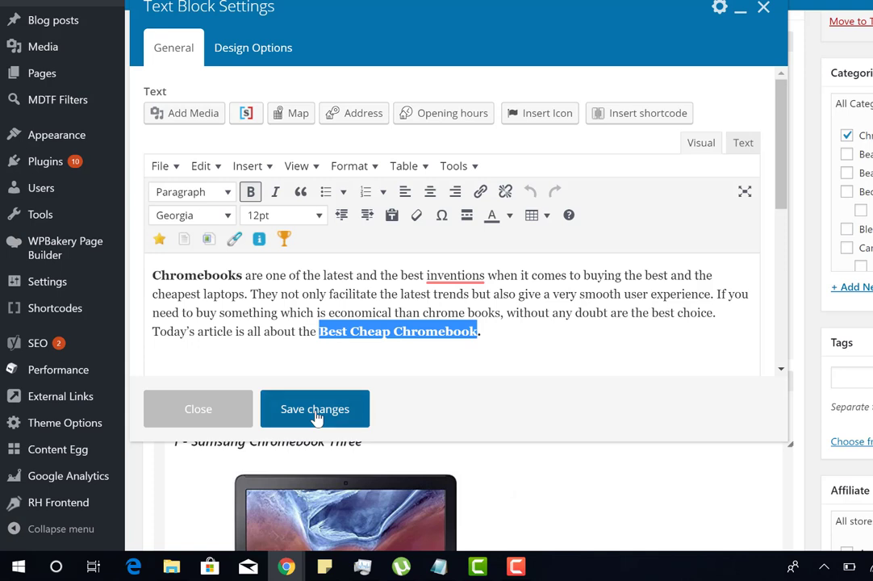
key("Right")
key("ctrl+b")
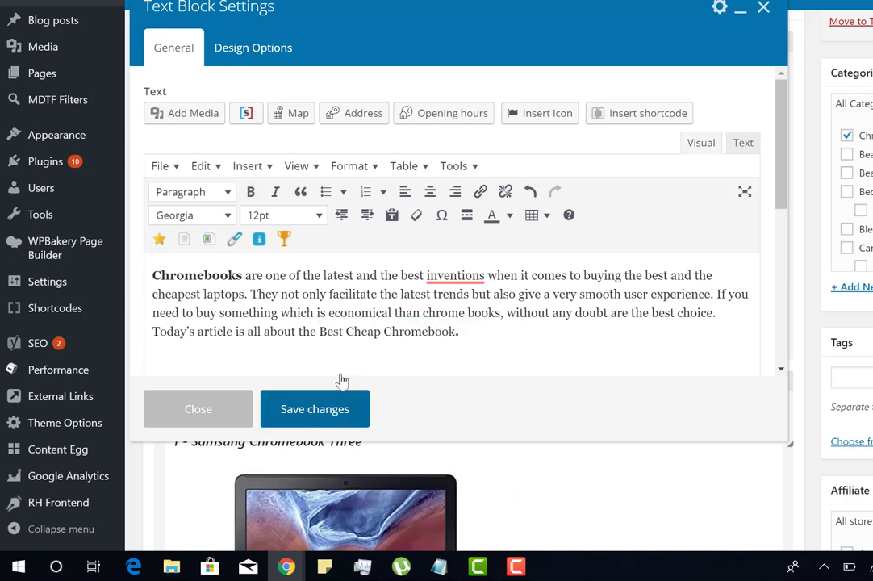
Make the focus keyword "Best Cheap Chromebook" in the introduction bold and save the text block
left_click_drag(321, 333, 455, 333)
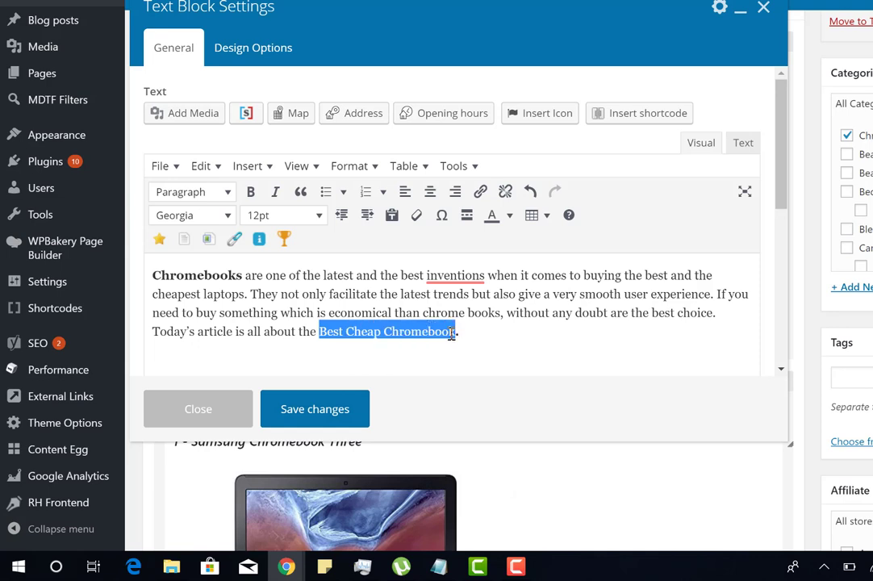
left_click(250, 191)
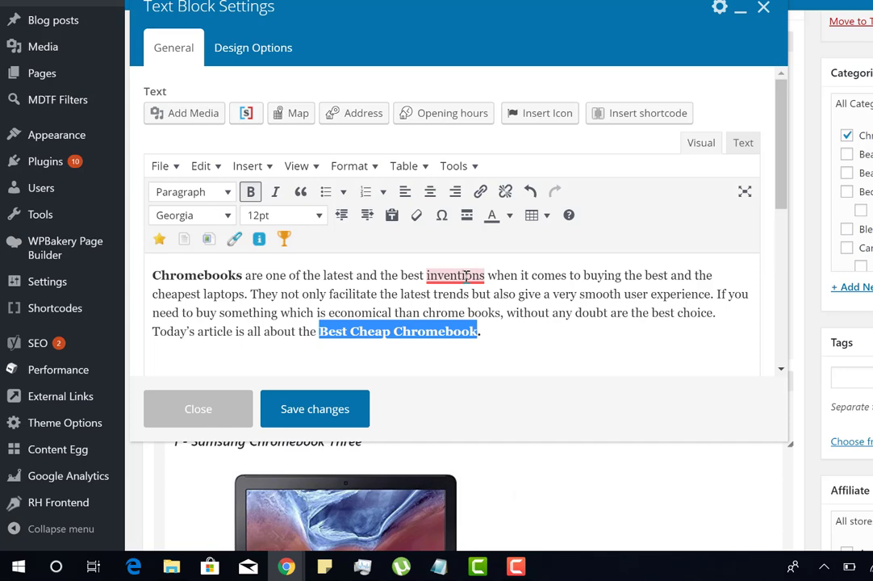
mouse_move(466, 277)
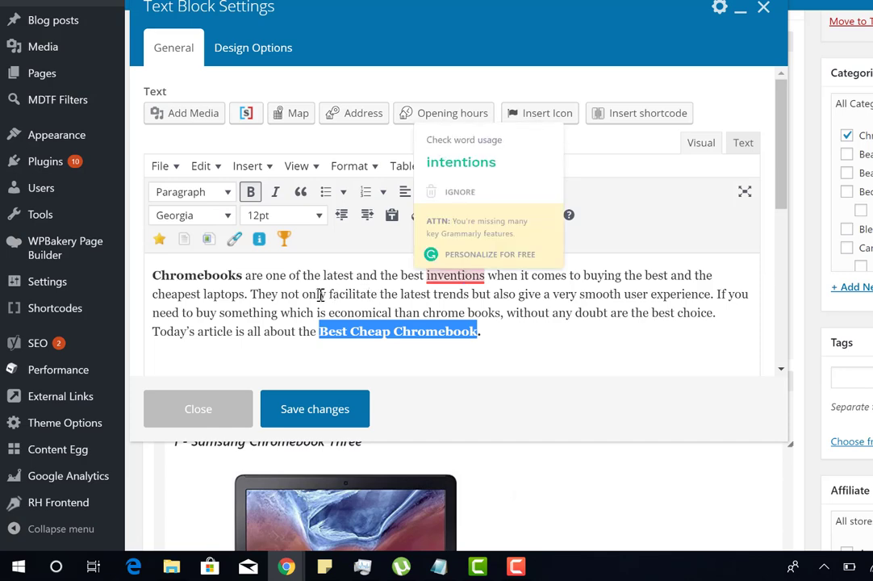
left_click(332, 409)
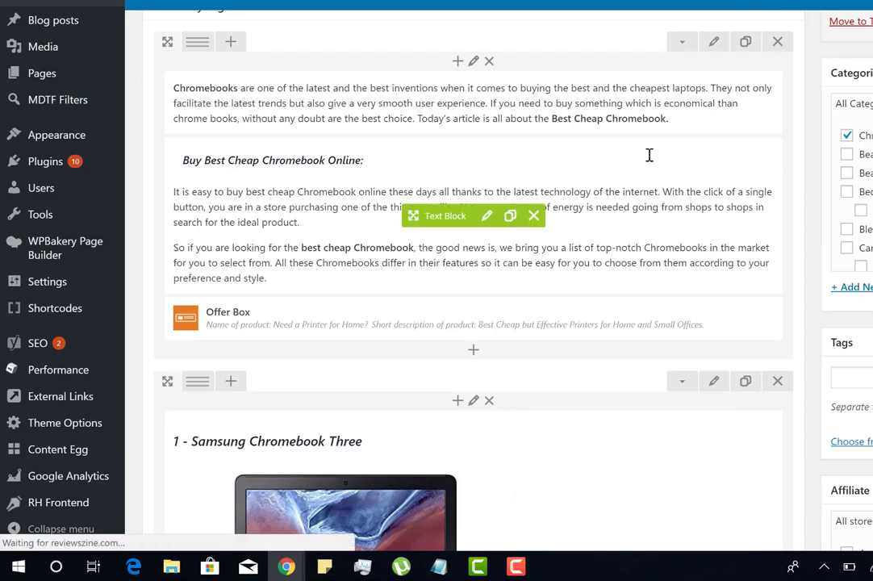
Return to the first site's post and examine the Yoast content analysis for "Best Content Marketing Tools and Plugins for WordPress"
scroll(649, 156, "down", 5)
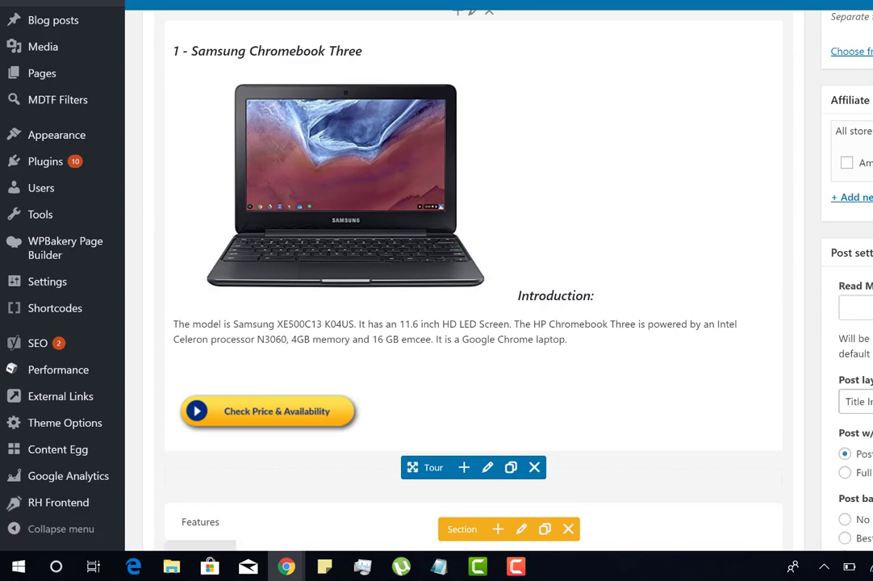
scroll(495, 66, "down", 5)
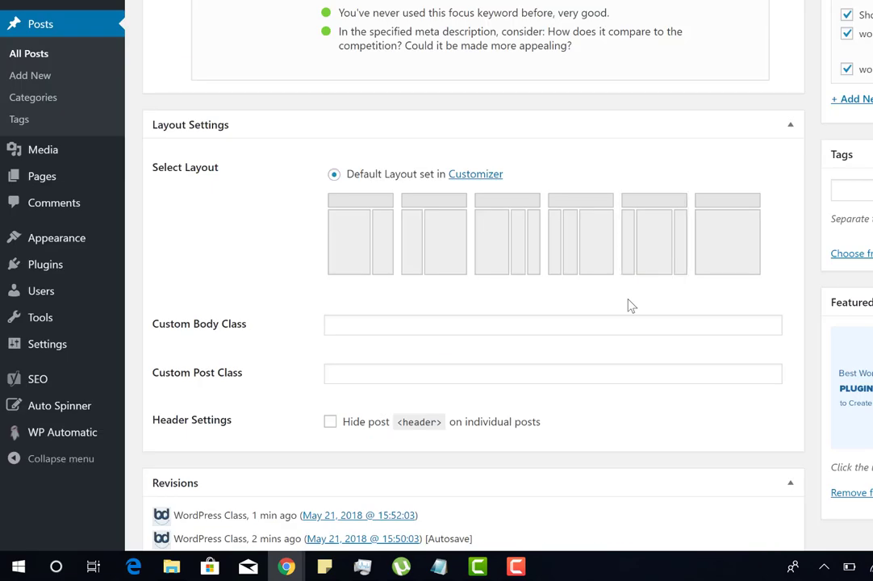
scroll(627, 295, "up", 2)
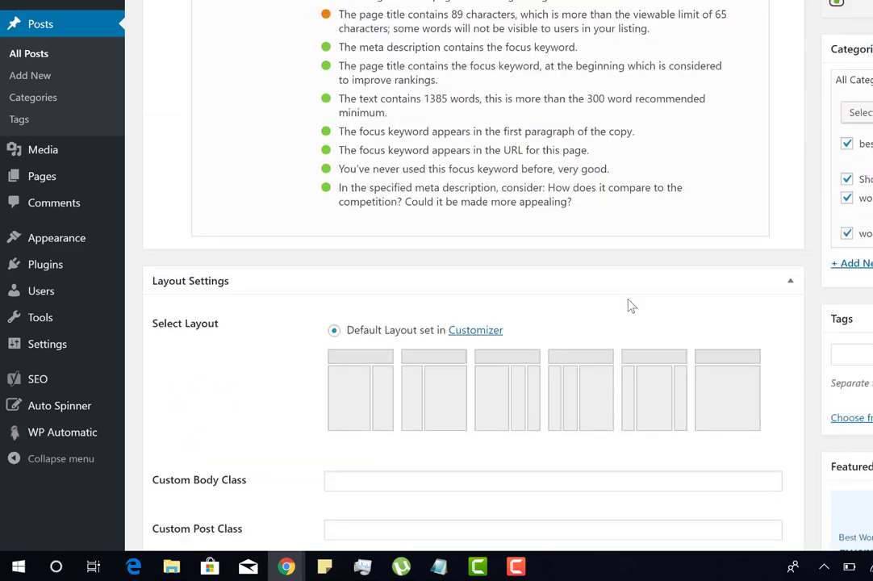
scroll(631, 306, "up", 4)
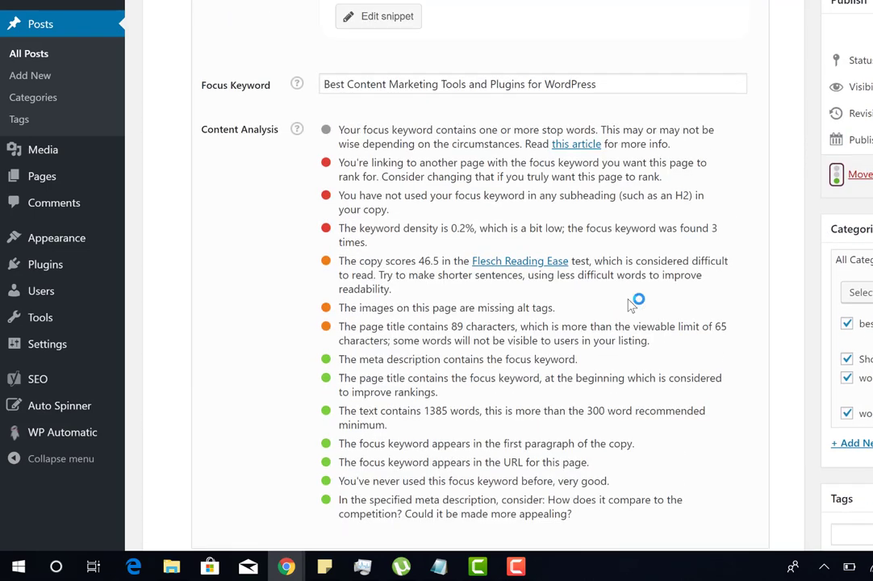